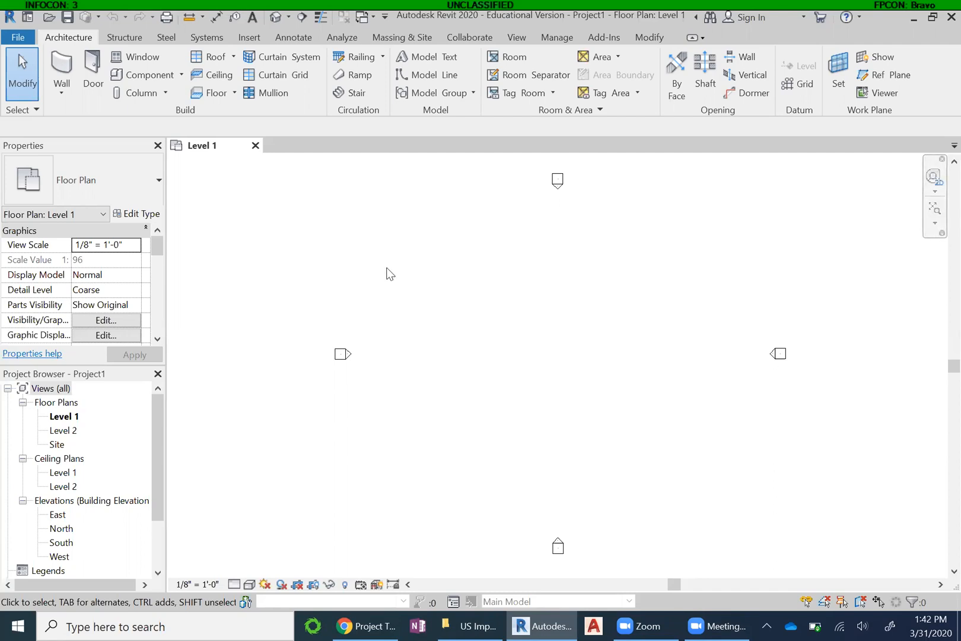
# Start a new sheet under the project's Sheets (all) category
pyautogui.scroll(-5, 76, 446)
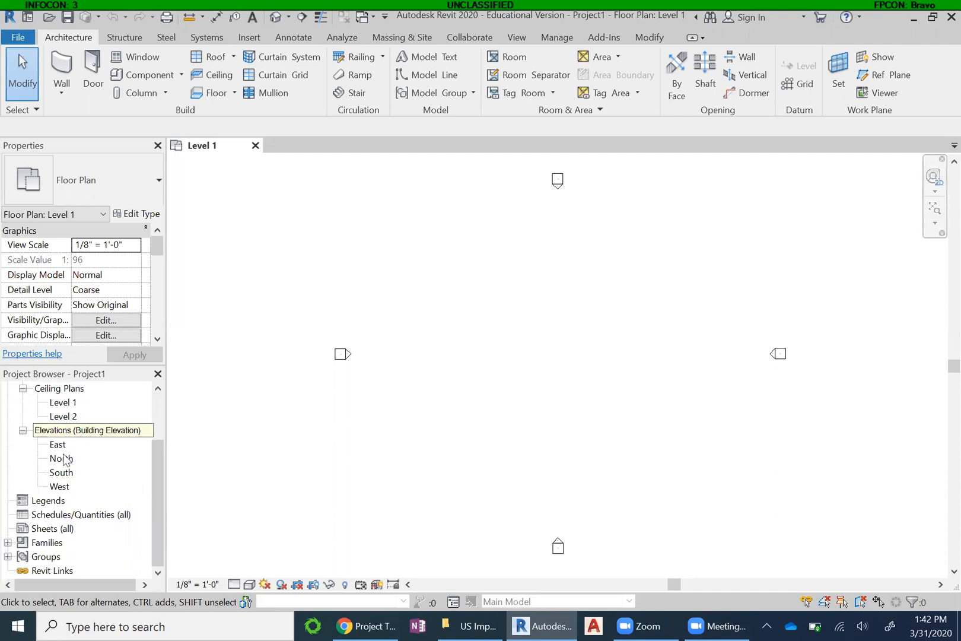
pyautogui.click(54, 528)
pyautogui.rightClick(53, 529)
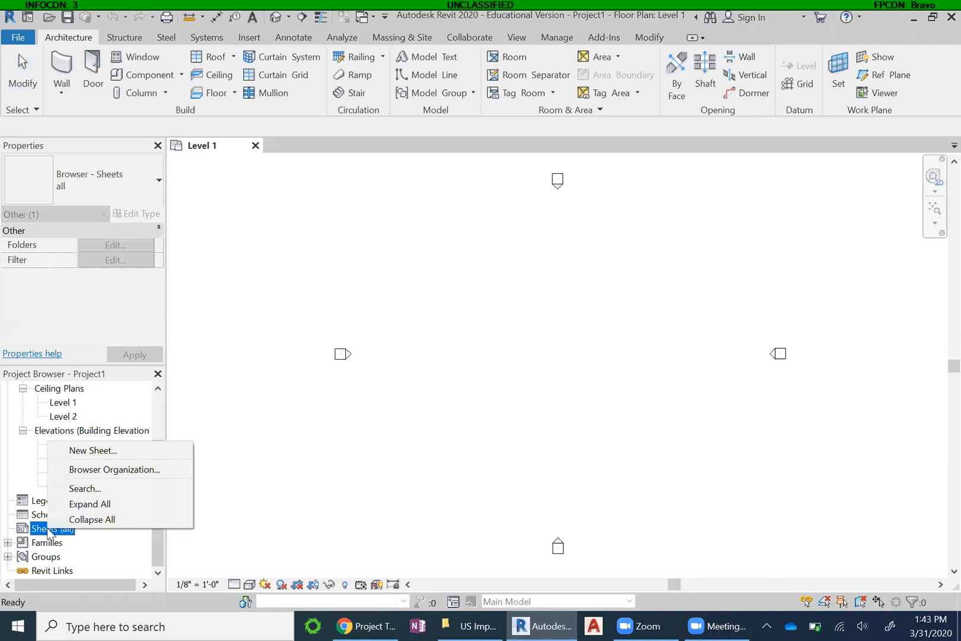
pyautogui.click(95, 450)
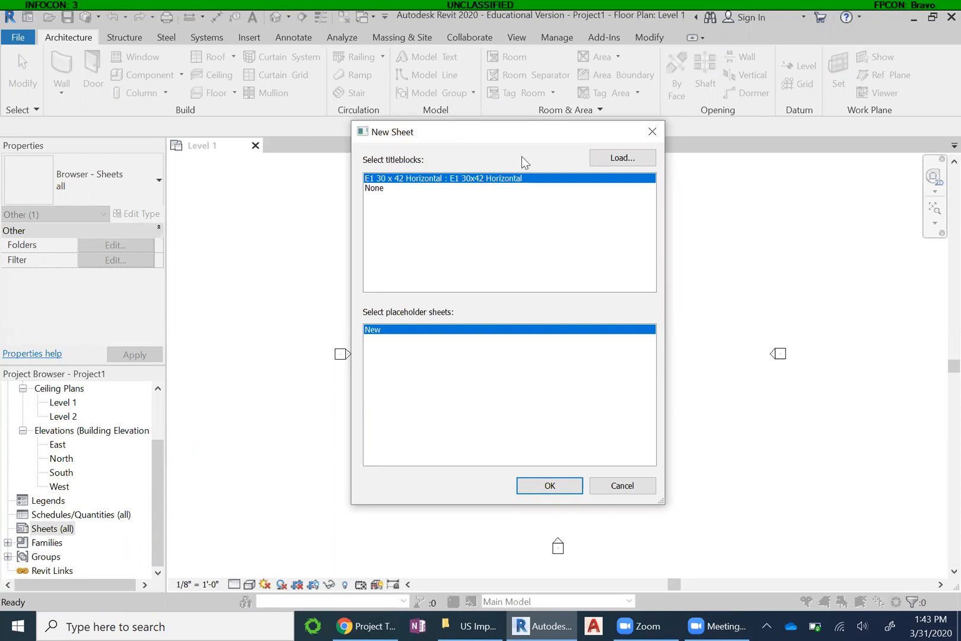
# Load the B 11 x 17 Horizontal family from the US Imperial Titleblocks folder and create the sheet with it
pyautogui.click(606, 158)
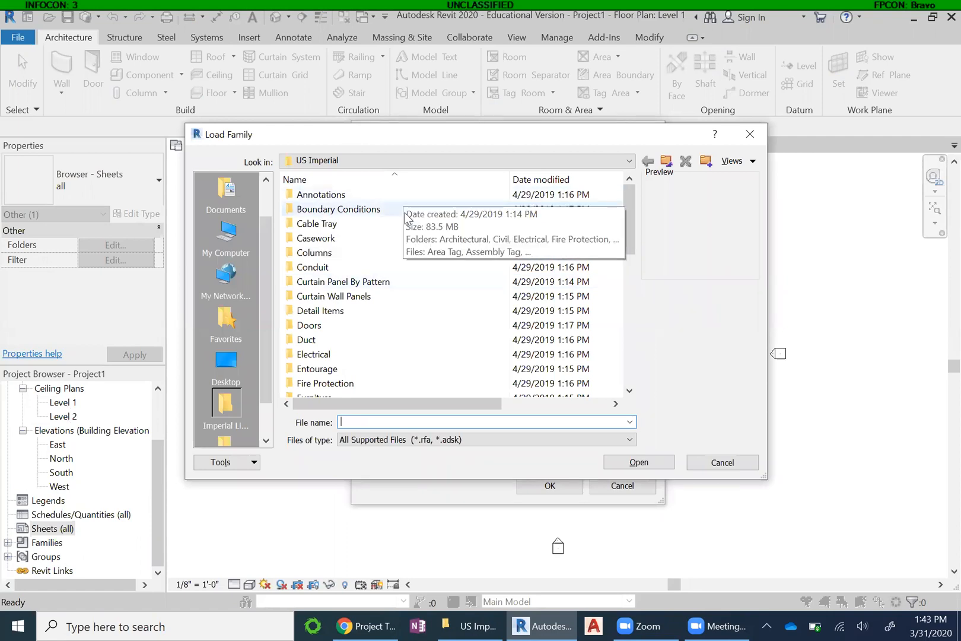
pyautogui.scroll(-7, 408, 221)
pyautogui.doubleClick(335, 369)
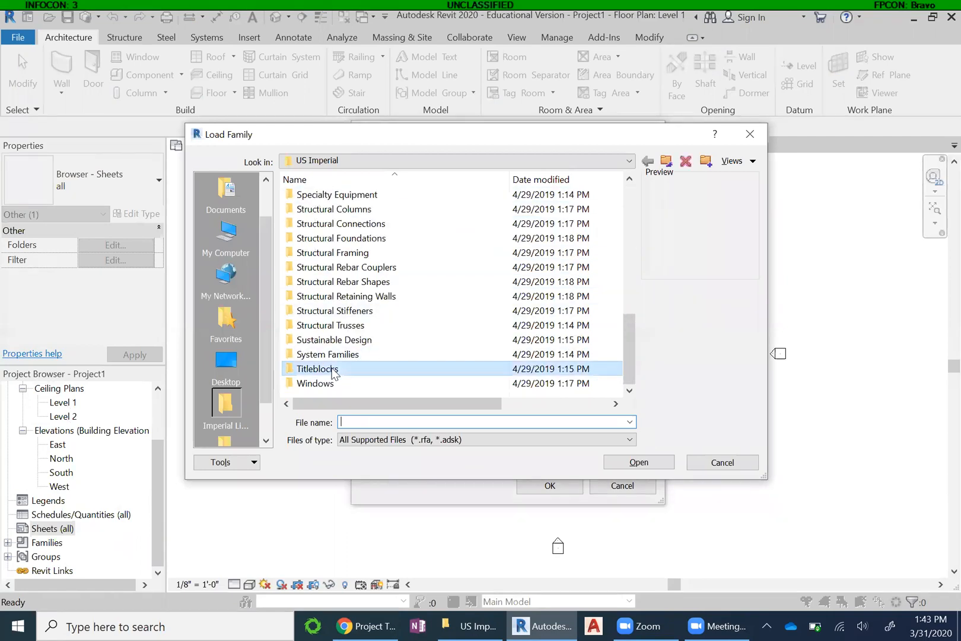
pyautogui.click(629, 160)
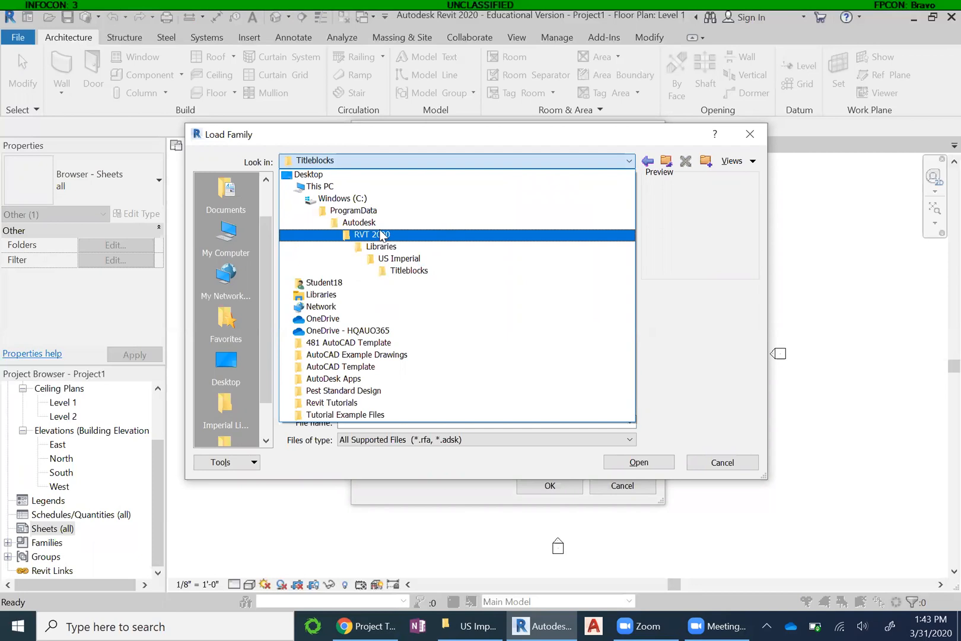
pyautogui.click(430, 271)
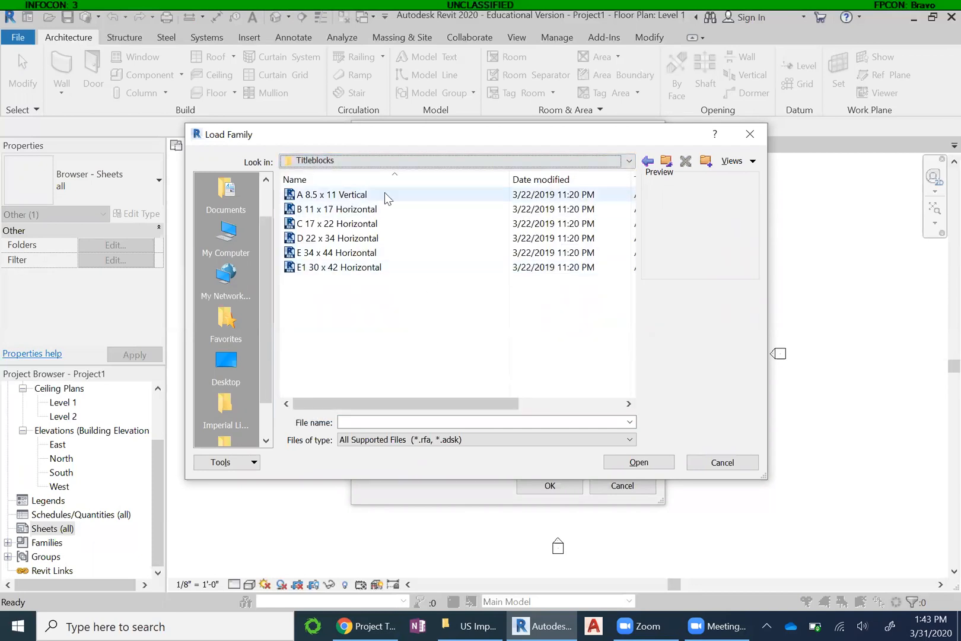
pyautogui.click(346, 212)
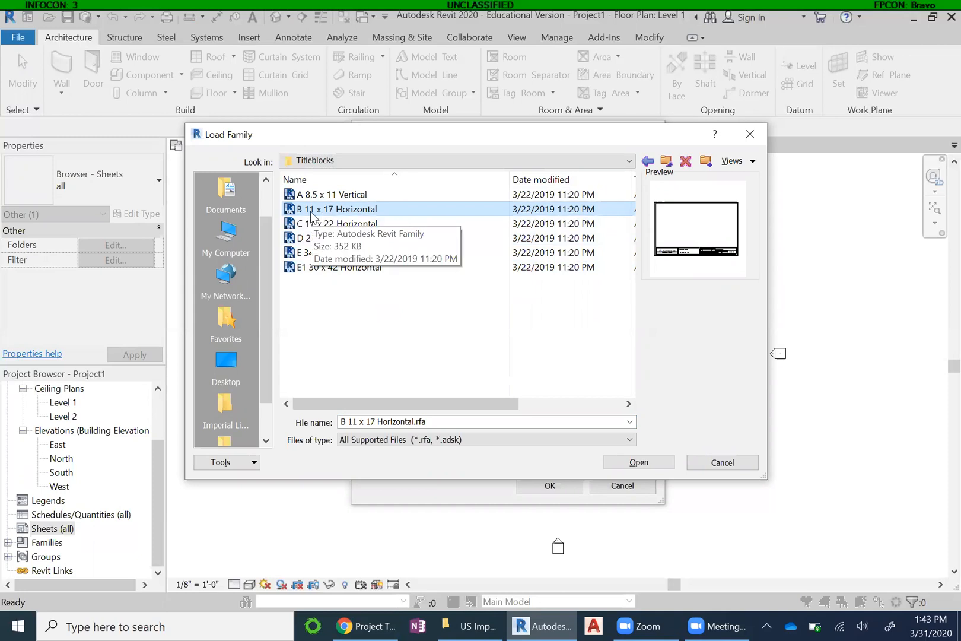
pyautogui.click(639, 461)
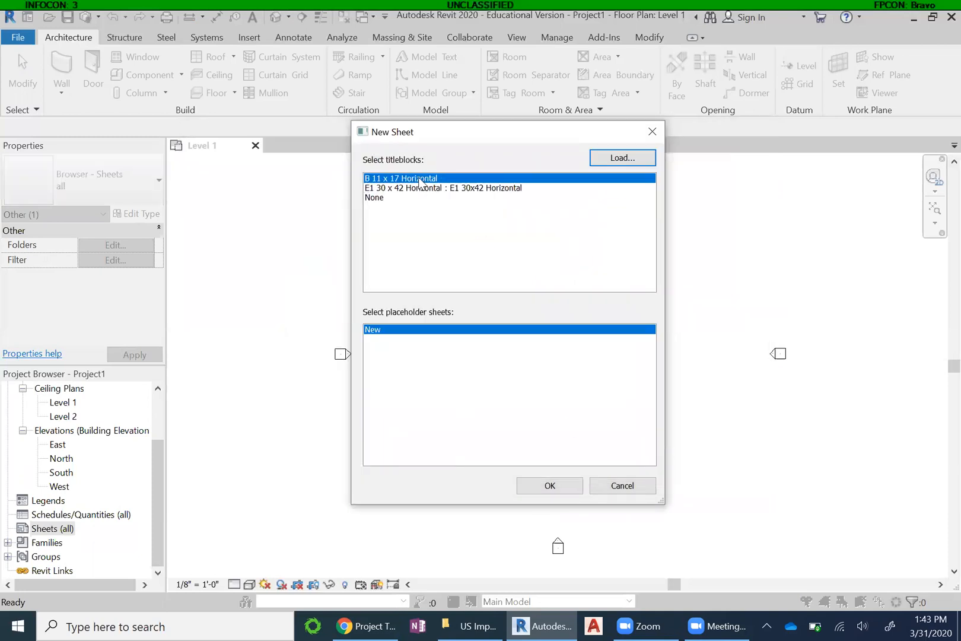
pyautogui.click(551, 484)
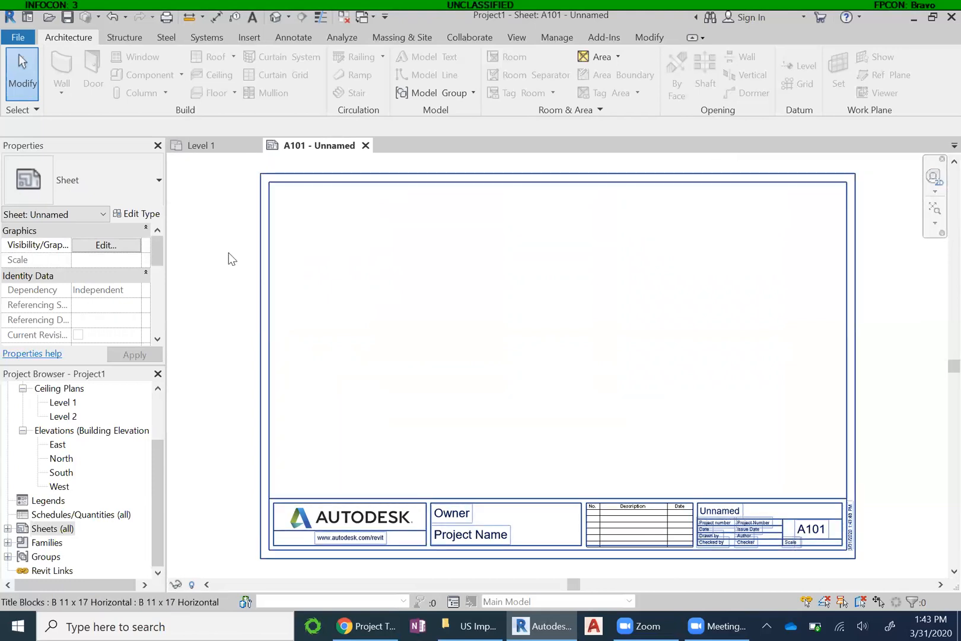
# Open the title block family of the new sheet for editing
pyautogui.scroll(-1, 203, 217)
pyautogui.moveTo(349, 219); pyautogui.dragTo(364, 235, button='middle')
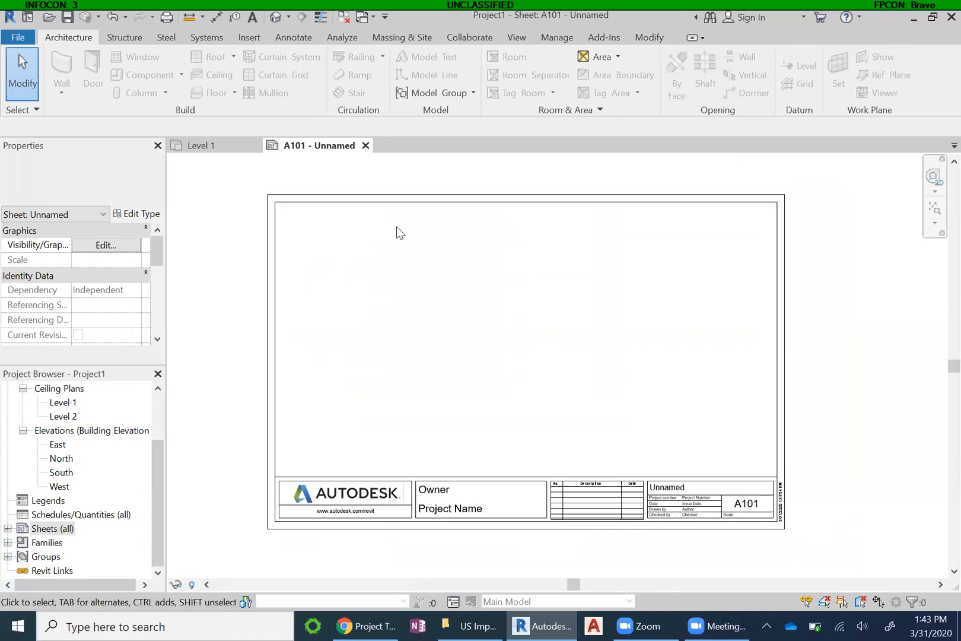
pyautogui.doubleClick(542, 201)
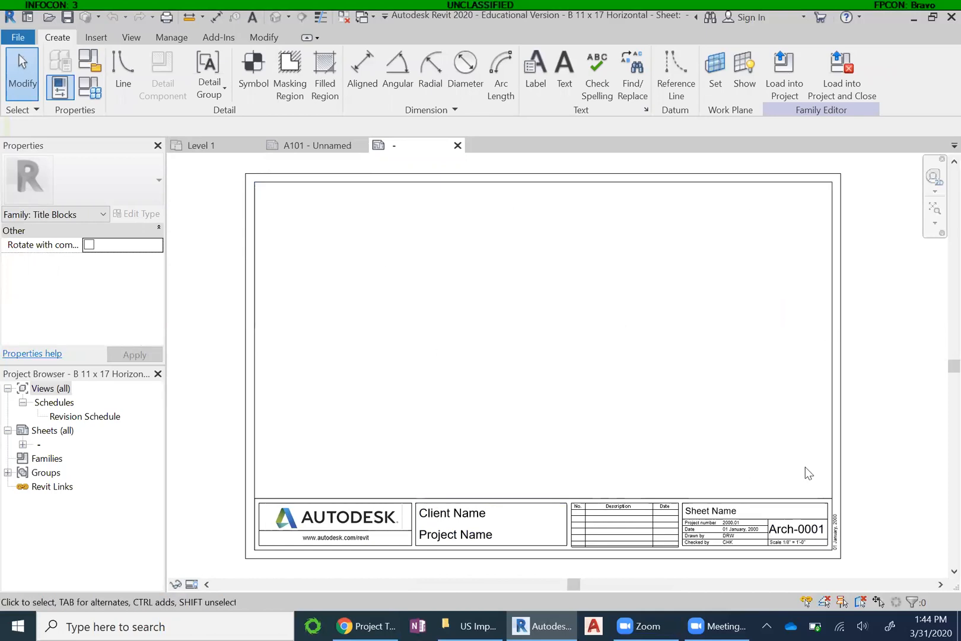
# Delete the logo, labels, revision schedule and remaining lines along the lower part of the title block, keeping the border
pyautogui.moveTo(805, 469); pyautogui.dragTo(333, 541)
pyautogui.press('Delete')
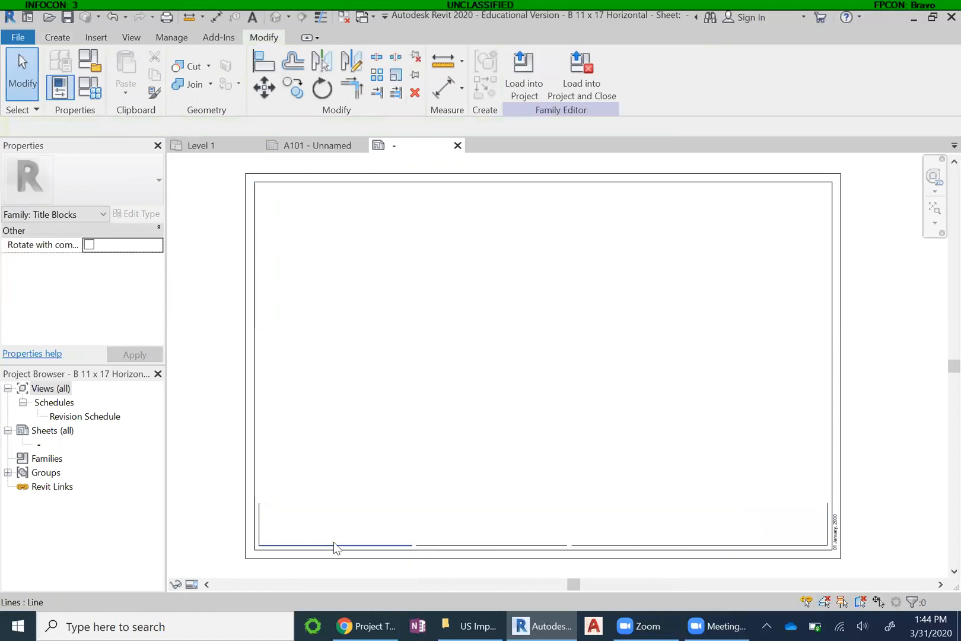
pyautogui.click(828, 510)
pyautogui.press('Delete')
pyautogui.moveTo(814, 508); pyautogui.dragTo(401, 526)
pyautogui.moveTo(301, 538); pyautogui.dragTo(256, 548)
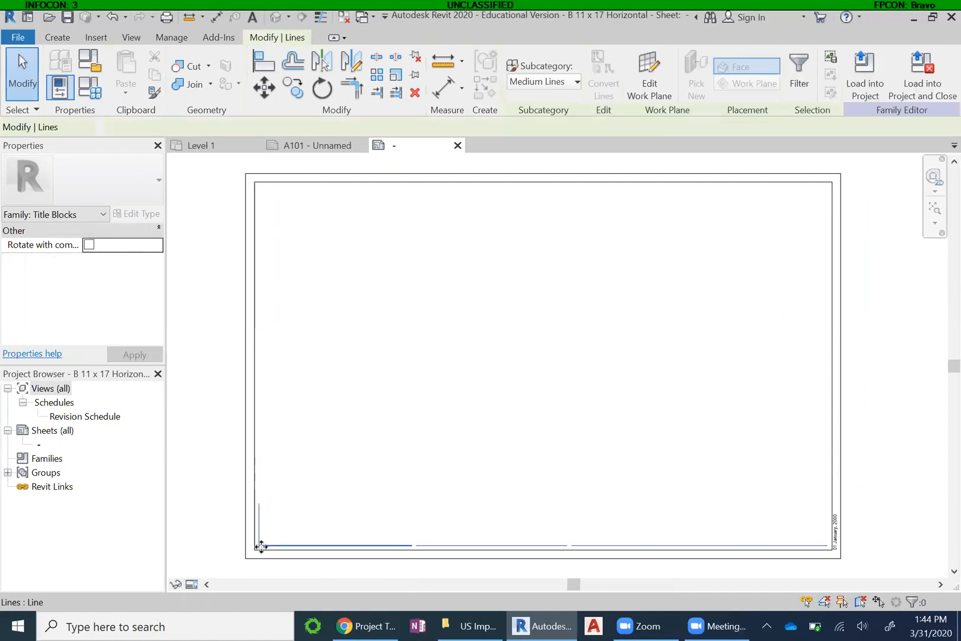
pyautogui.press('Delete')
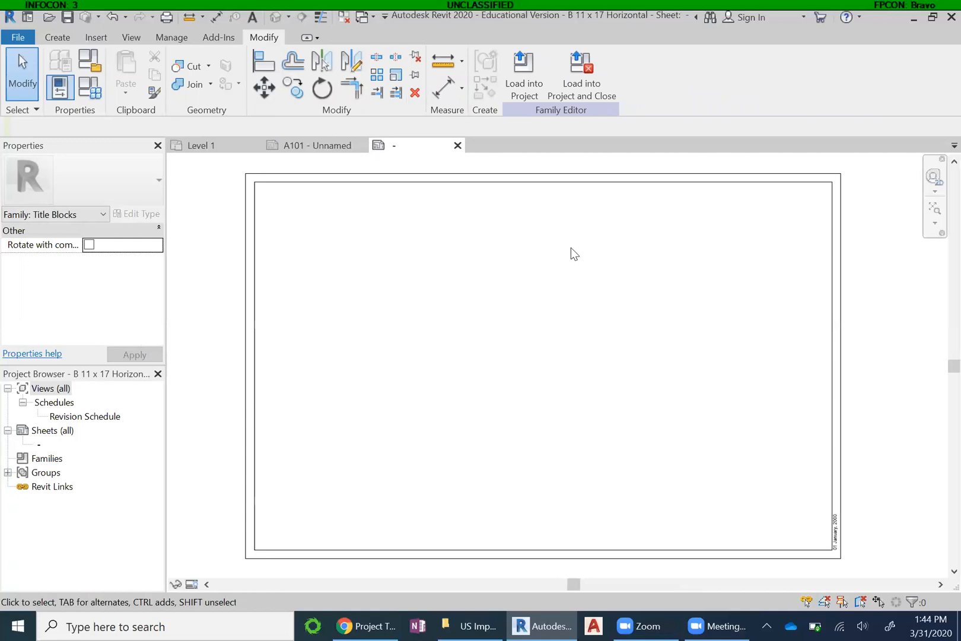
# Offset the right border line inward three times with copies spaced 1/8" apart
pyautogui.click(293, 60)
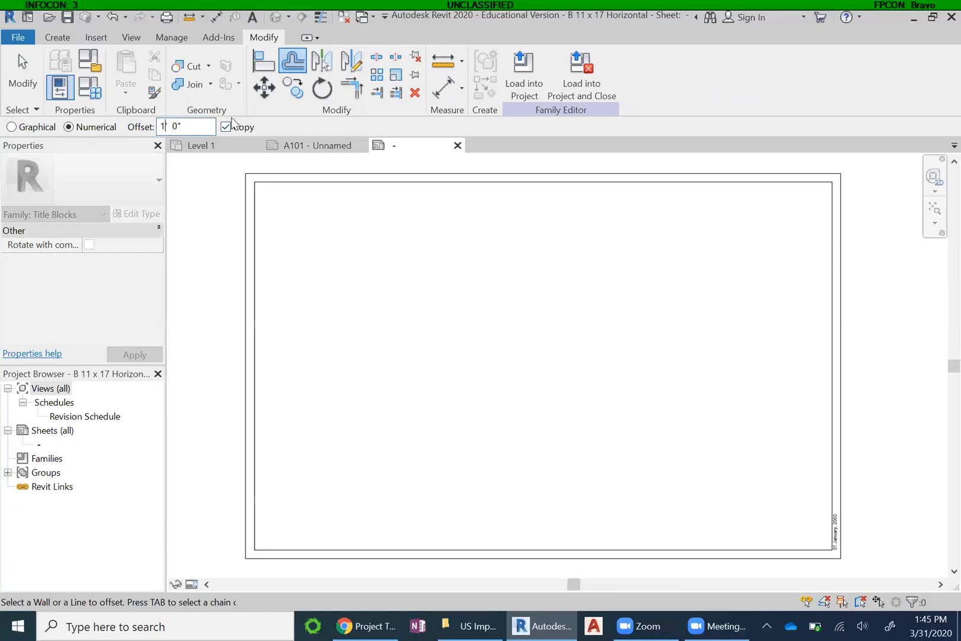
pyautogui.press('BackSpace')
pyautogui.write('09')
pyautogui.press('BackSpace')
pyautogui.scroll(3, 824, 199)
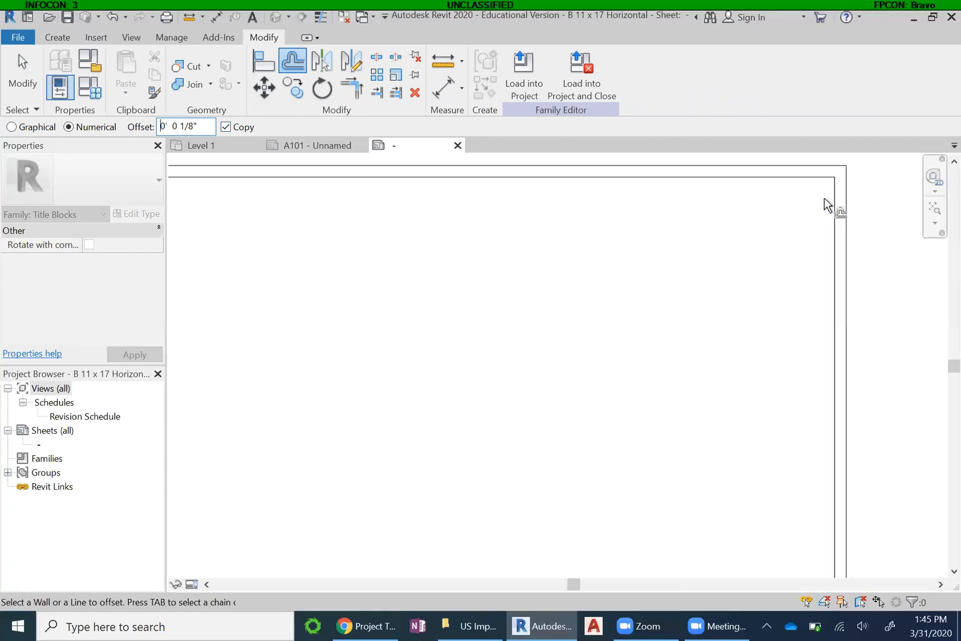
pyautogui.scroll(-1, 742, 284)
pyautogui.scroll(1, 810, 229)
pyautogui.click(816, 228)
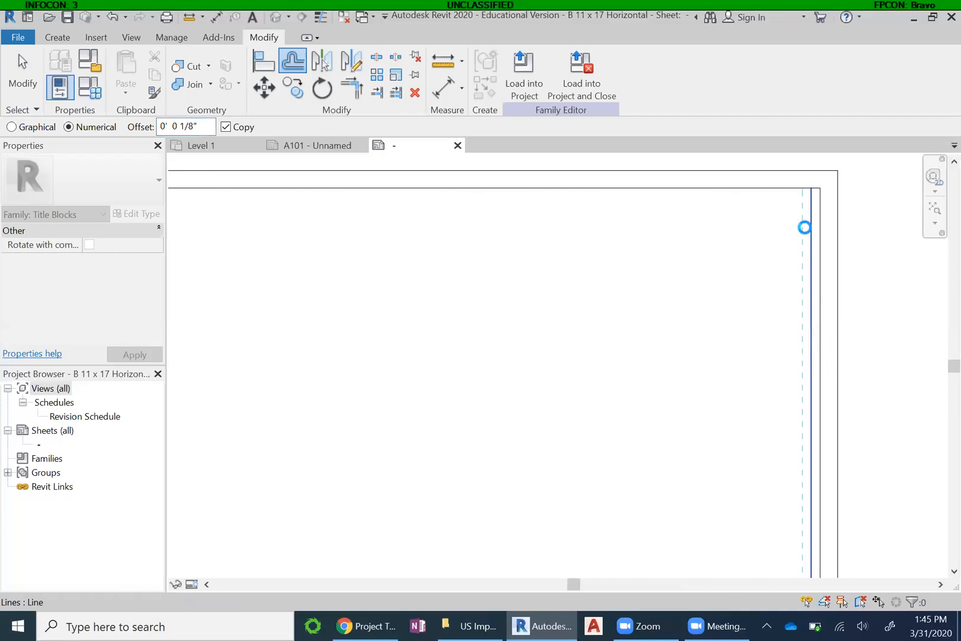
pyautogui.click(796, 249)
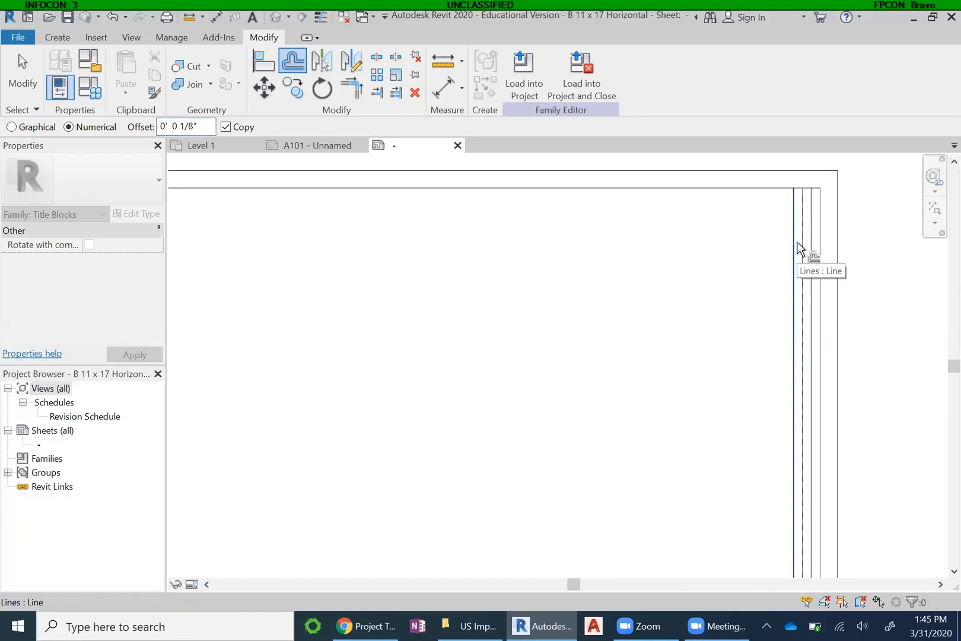
# Offset the top border line downward three times with copies spaced 1/8" apart
pyautogui.click(759, 203)
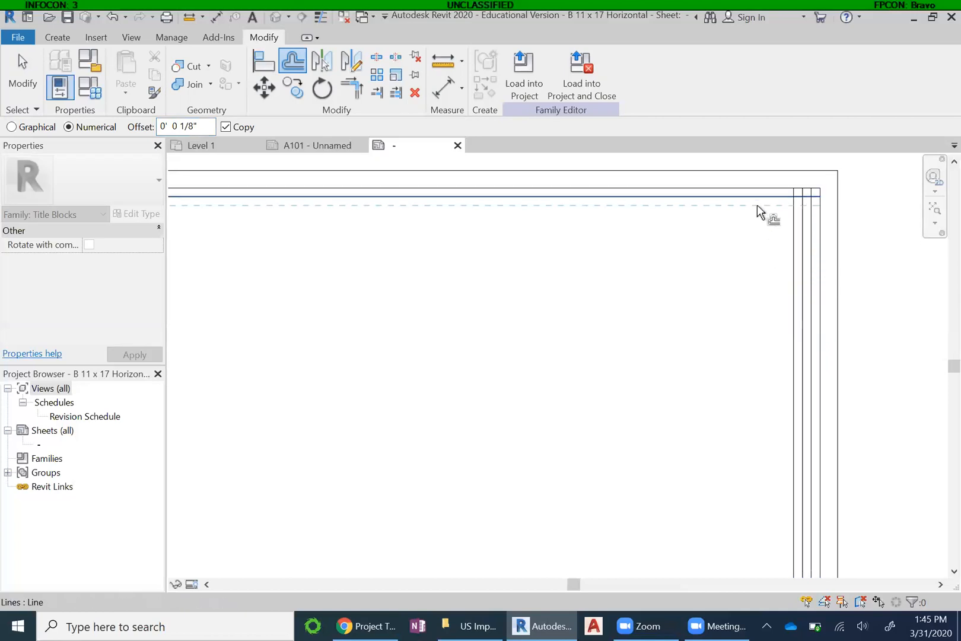
pyautogui.click(758, 209)
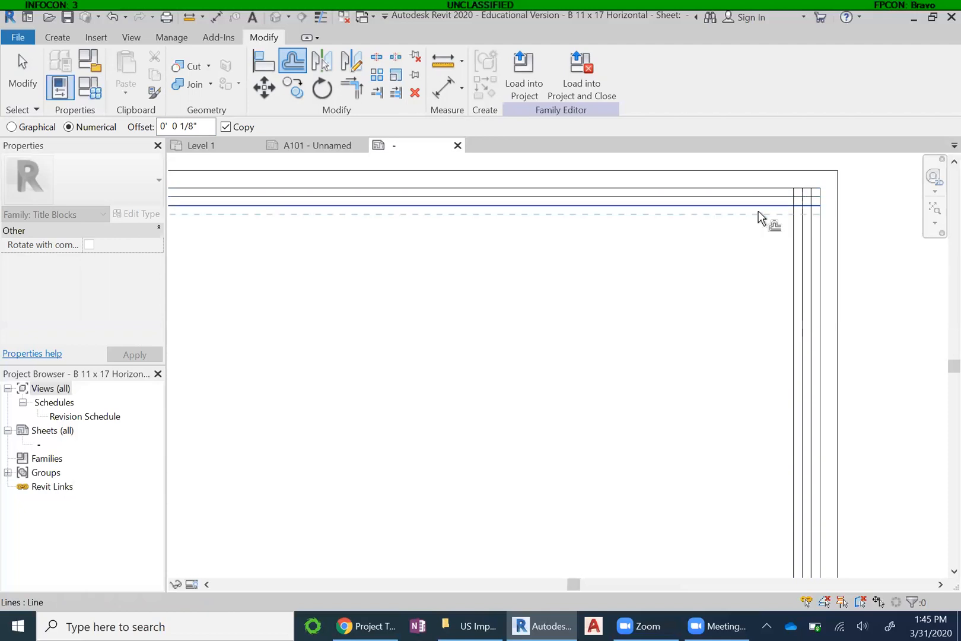
pyautogui.click(758, 215)
pyautogui.scroll(-3, 742, 184)
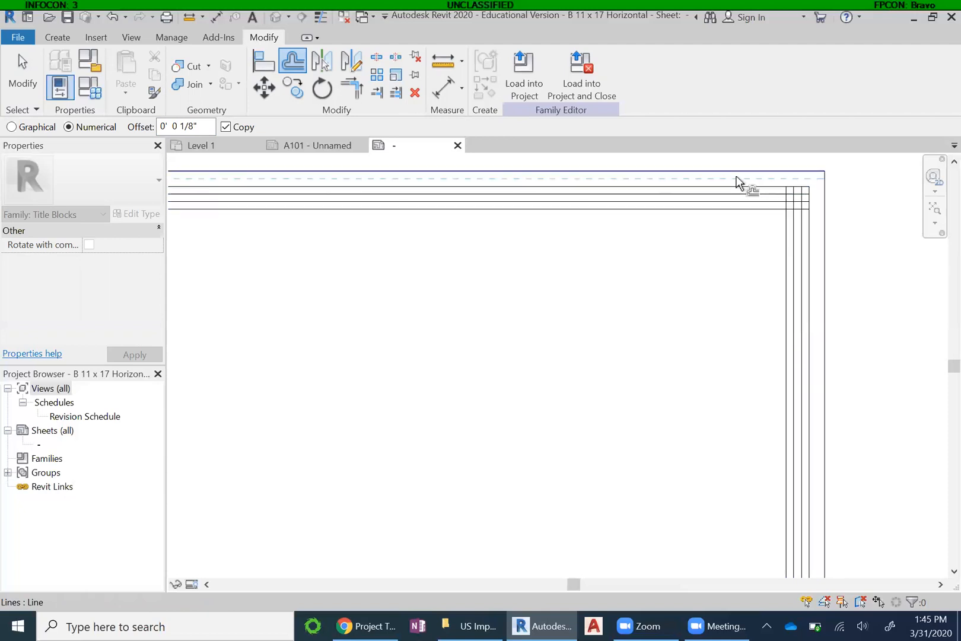
# Offset the bottom border line upward three times at 1/8" spacing and end the Offset command
pyautogui.scroll(4, 774, 508)
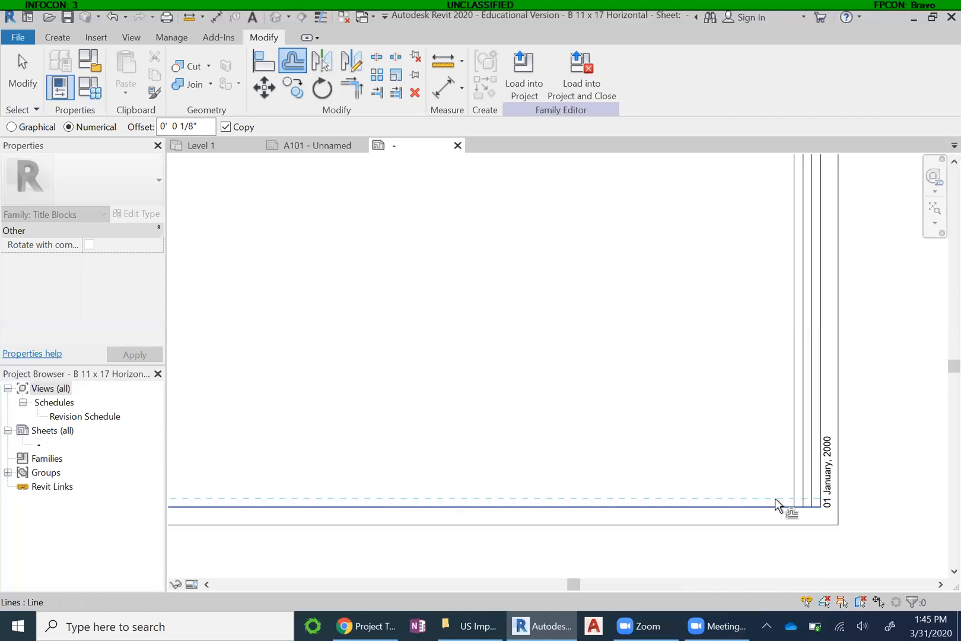
pyautogui.click(774, 508)
pyautogui.click(775, 497)
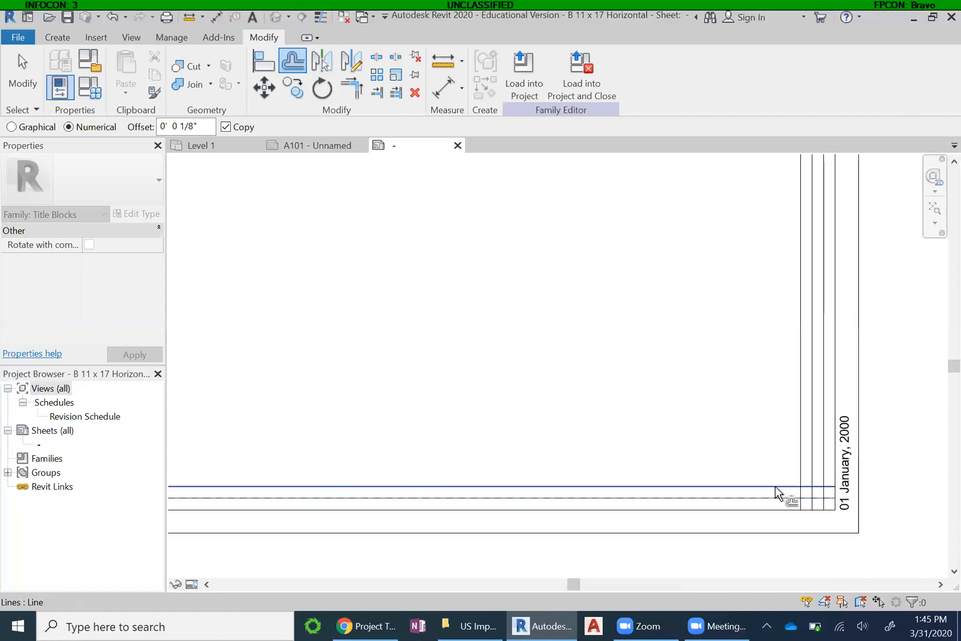
pyautogui.click(774, 486)
pyautogui.scroll(-4, 748, 467)
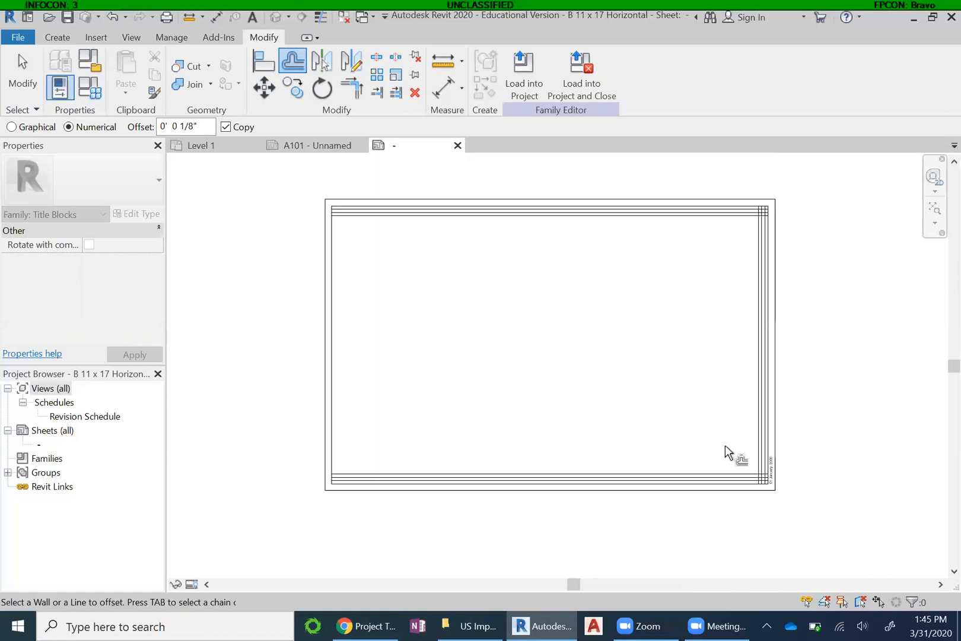
pyautogui.scroll(4, 771, 204)
pyautogui.scroll(1, 765, 195)
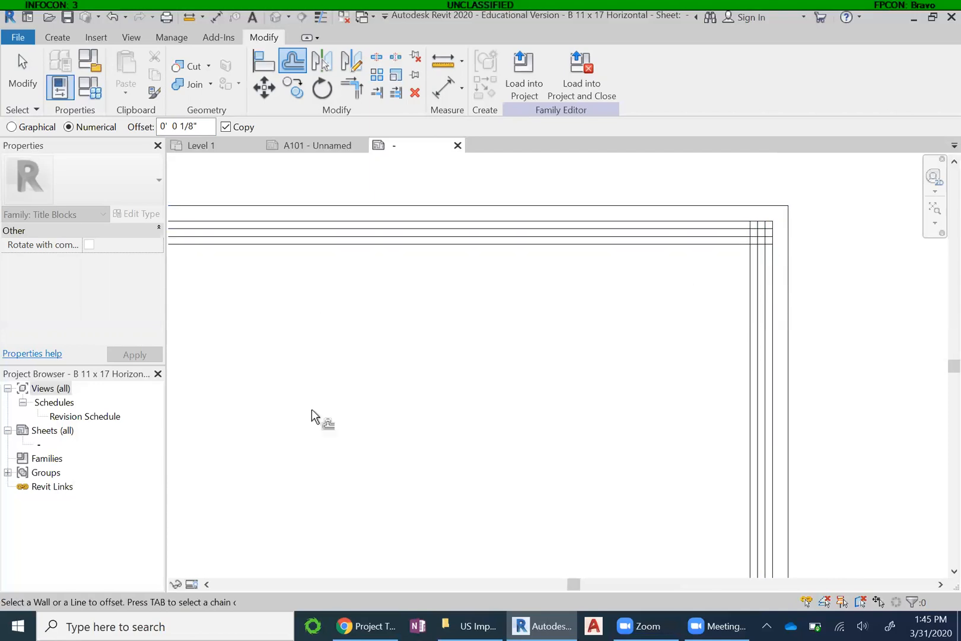
pyautogui.scroll(-1, 295, 366)
pyautogui.press('Escape')
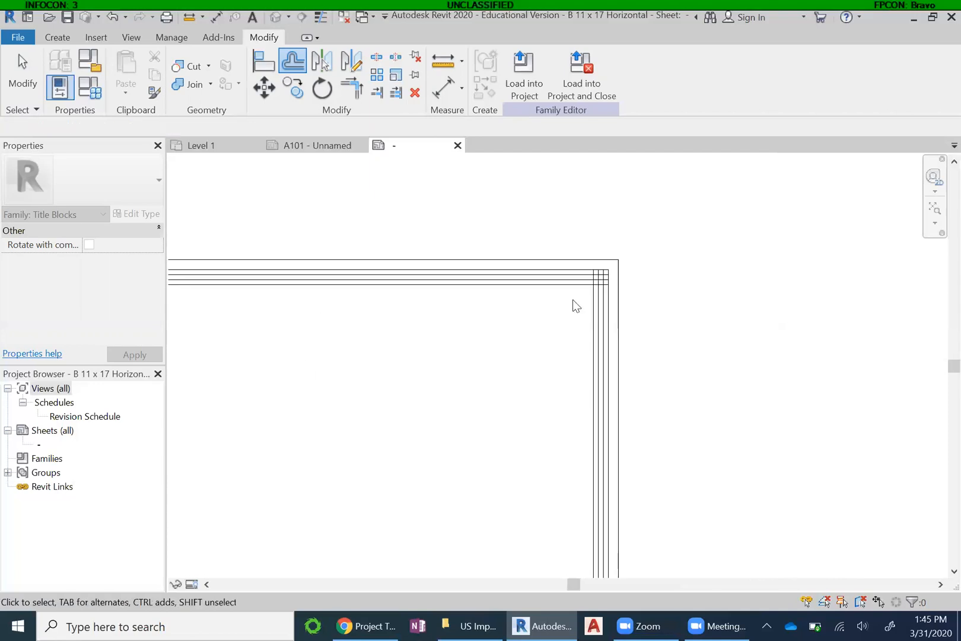
# Delete the innermost offset line along the top, right and bottom borders
pyautogui.click(580, 290)
pyautogui.press('Escape')
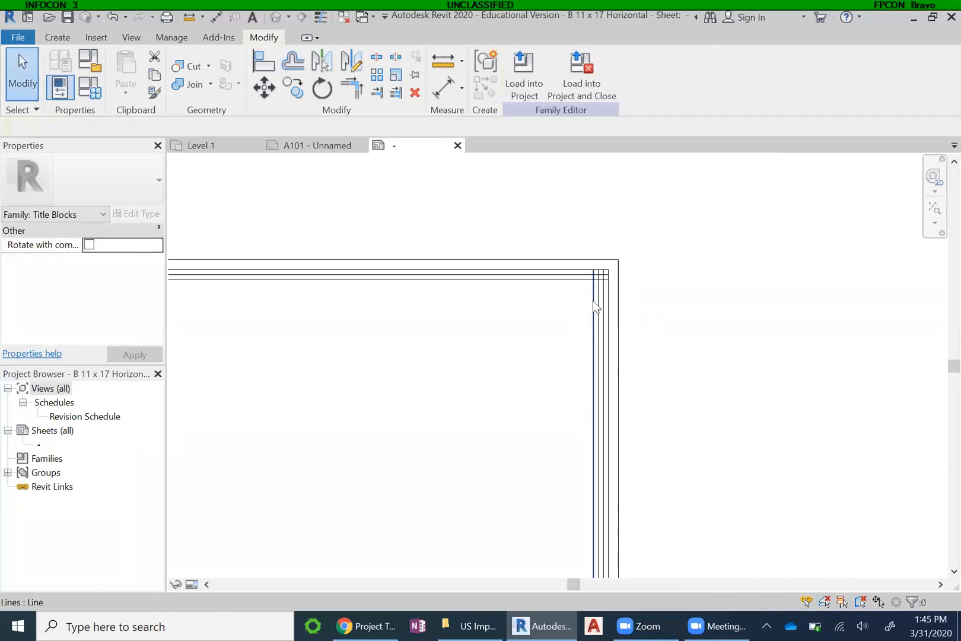
pyautogui.scroll(-1, 593, 239)
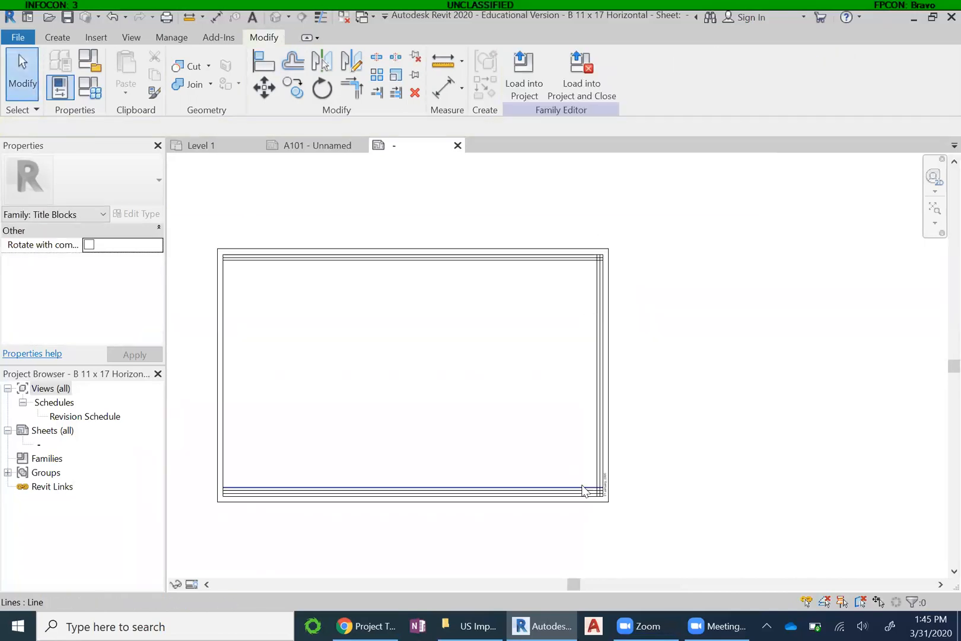
pyautogui.scroll(2, 583, 492)
pyautogui.press('Escape')
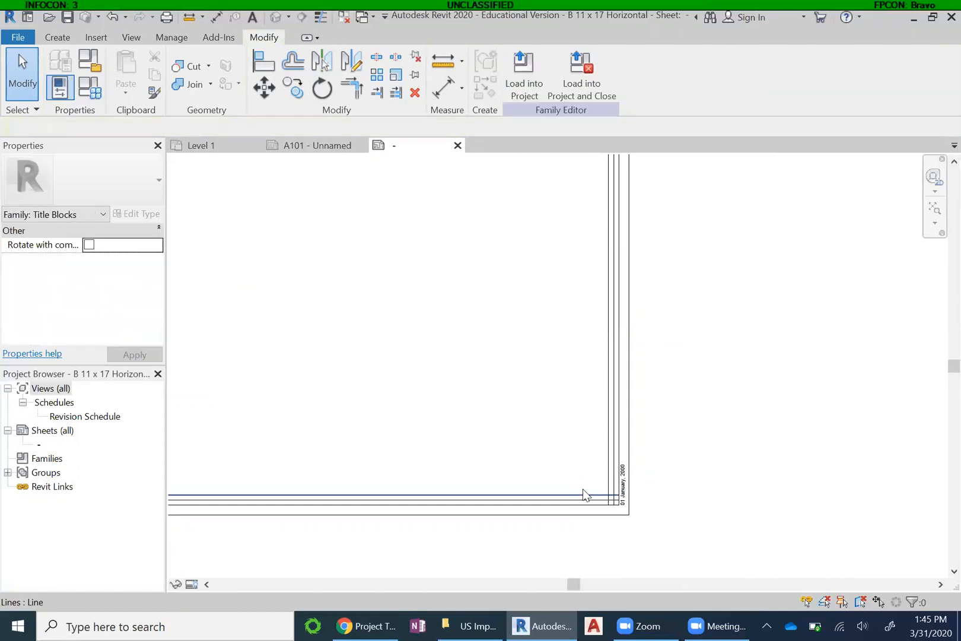
pyautogui.scroll(-2, 576, 495)
pyautogui.scroll(1, 568, 243)
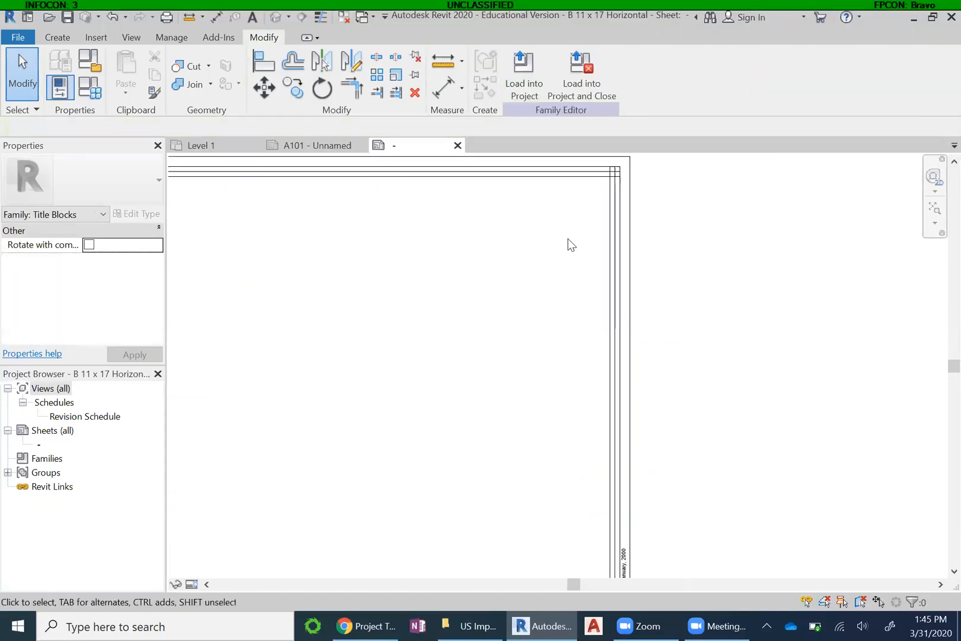
# Trim both pairs of offset lines to clean corners at the title block's upper-right corner
pyautogui.click(350, 86)
pyautogui.click(587, 180)
pyautogui.click(606, 190)
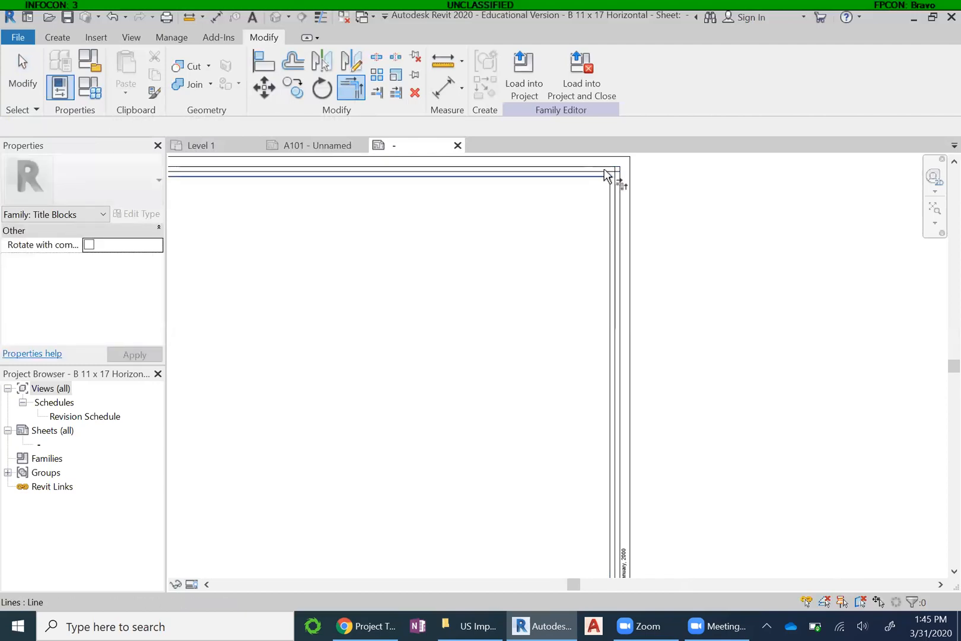
pyautogui.scroll(3, 604, 175)
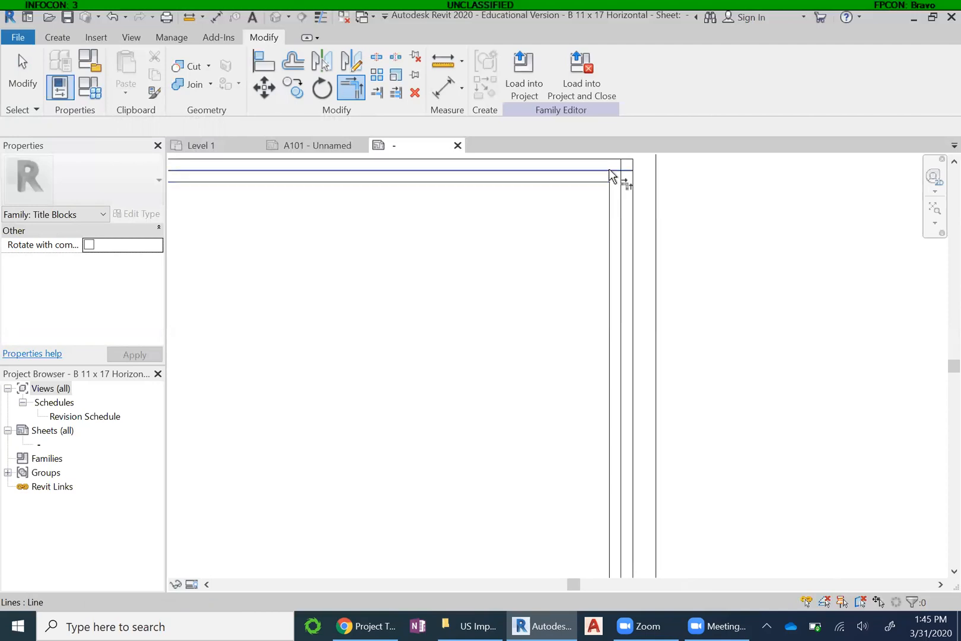
pyautogui.scroll(-3, 652, 185)
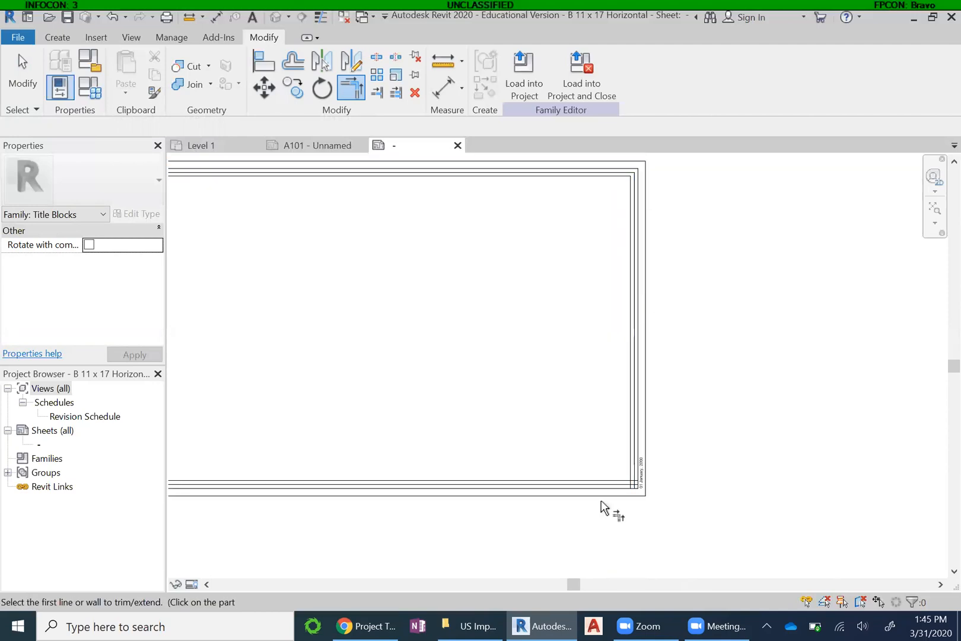
# Trim the offset border lines to clean corners at the title block's lower-right corner and end the Trim command
pyautogui.scroll(3, 635, 499)
pyautogui.click(615, 459)
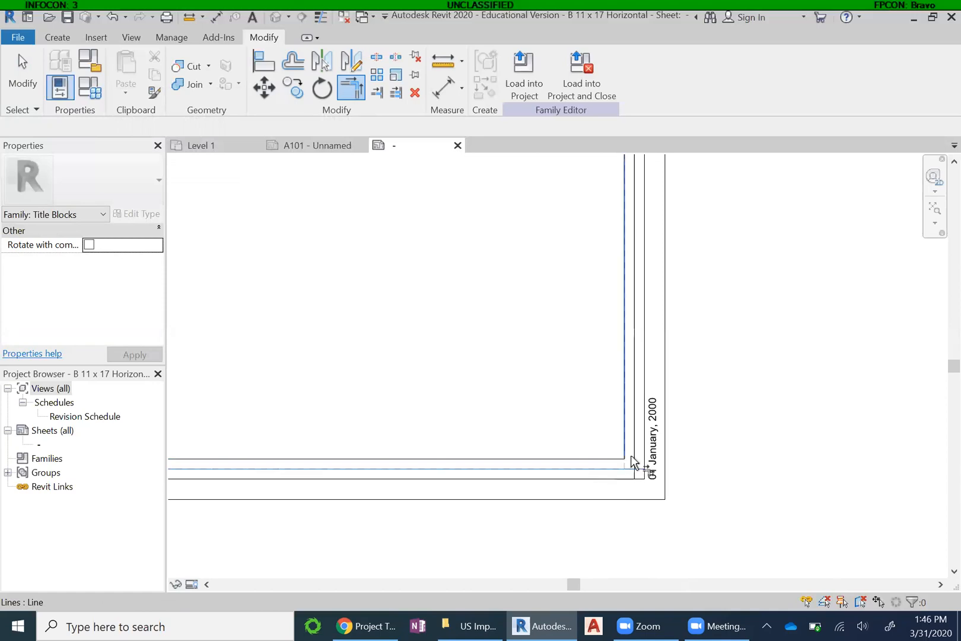
pyautogui.click(635, 459)
pyautogui.scroll(-4, 620, 540)
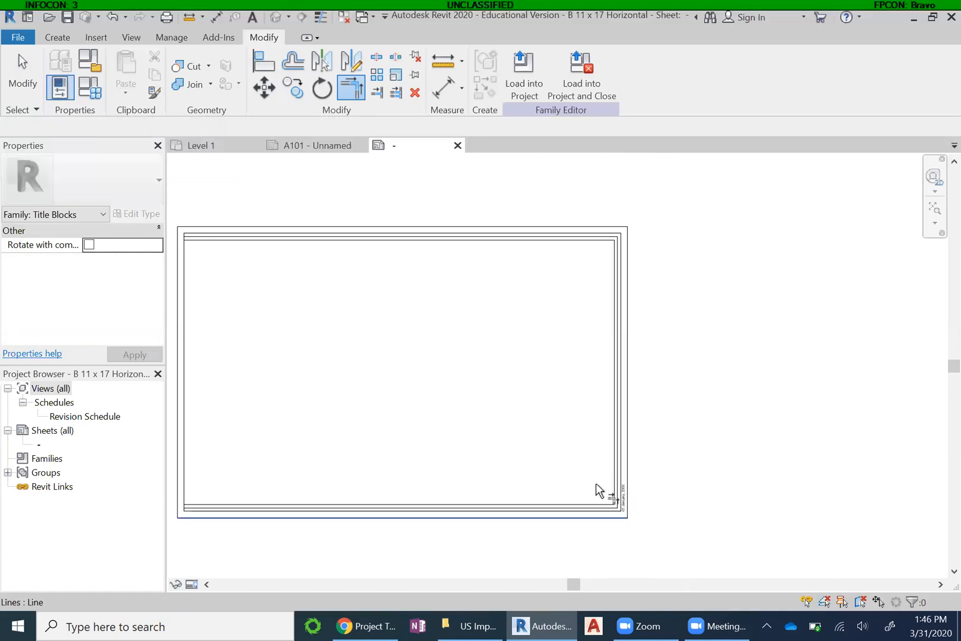
pyautogui.press('Escape')
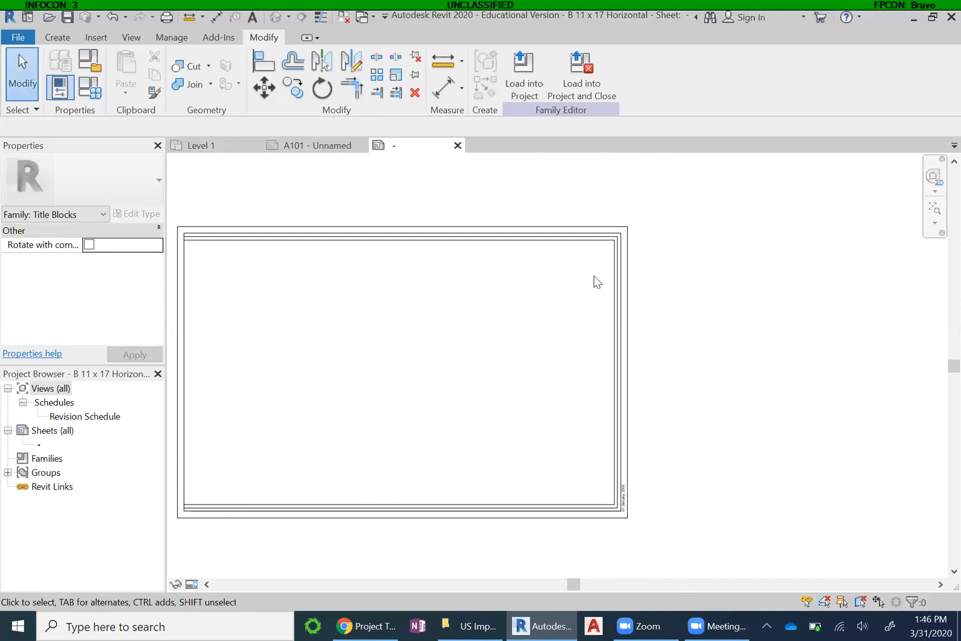
# Offset a copy of the middle of the three vertical right border lines 2 1/2" inward
pyautogui.scroll(2, 600, 262)
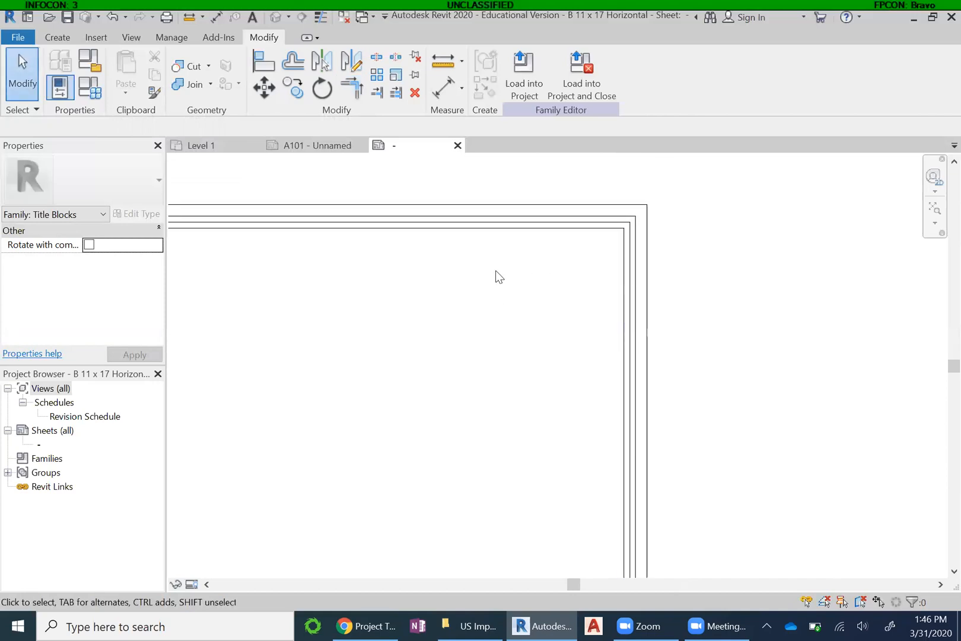
pyautogui.click(286, 64)
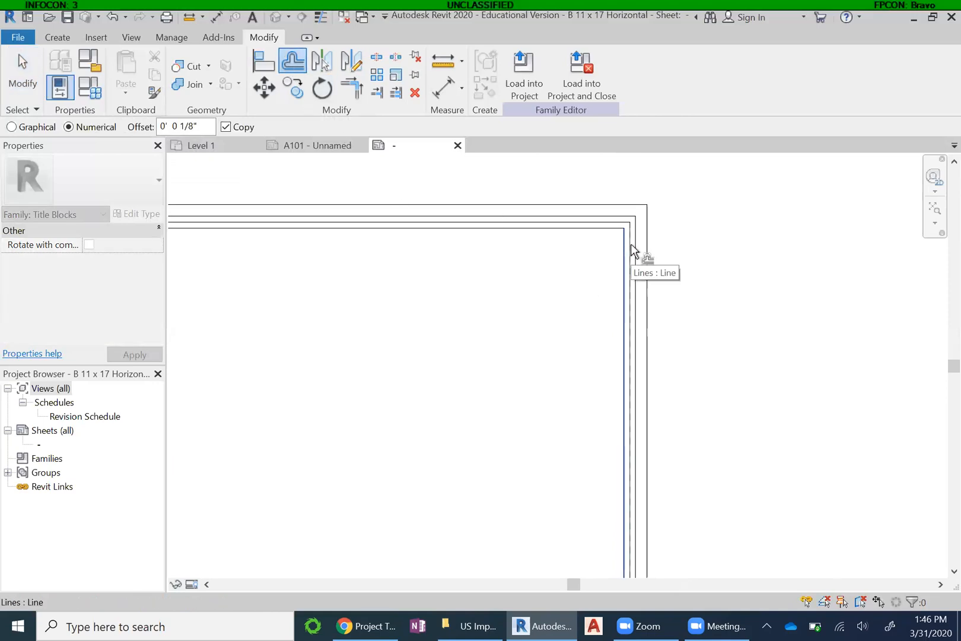
pyautogui.scroll(2, 630, 244)
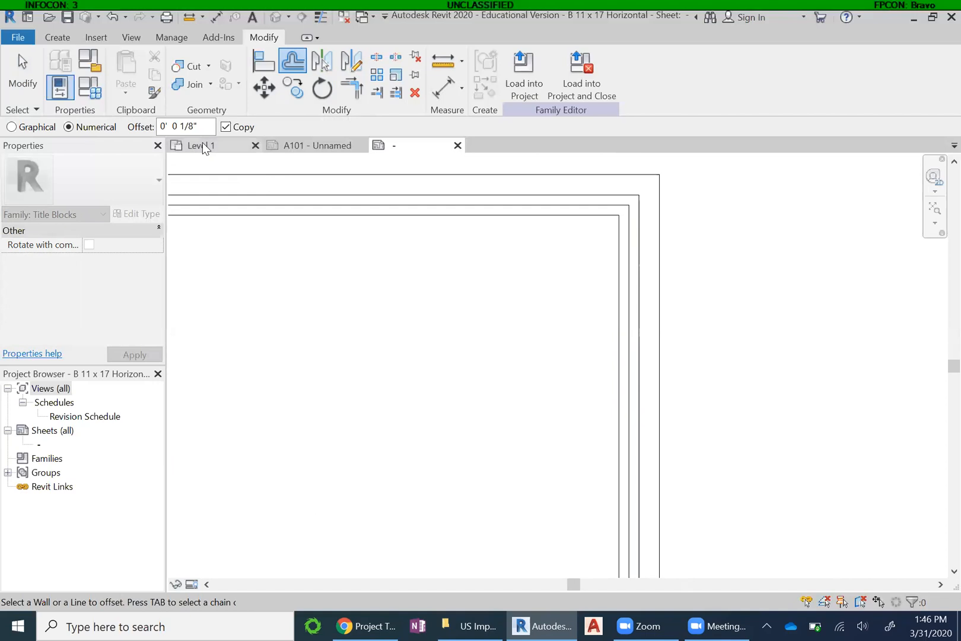
pyautogui.press('BackSpace')
pyautogui.press('BackSpace')
pyautogui.press('BackSpace')
pyautogui.press('BackSpace')
pyautogui.press('BackSpace')
pyautogui.write('2')
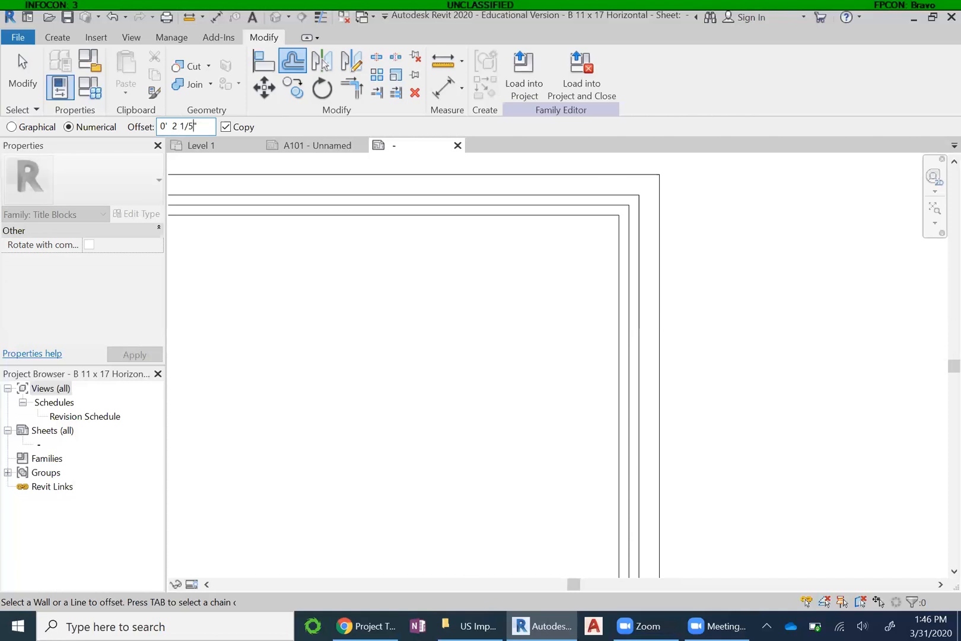
pyautogui.click(631, 267)
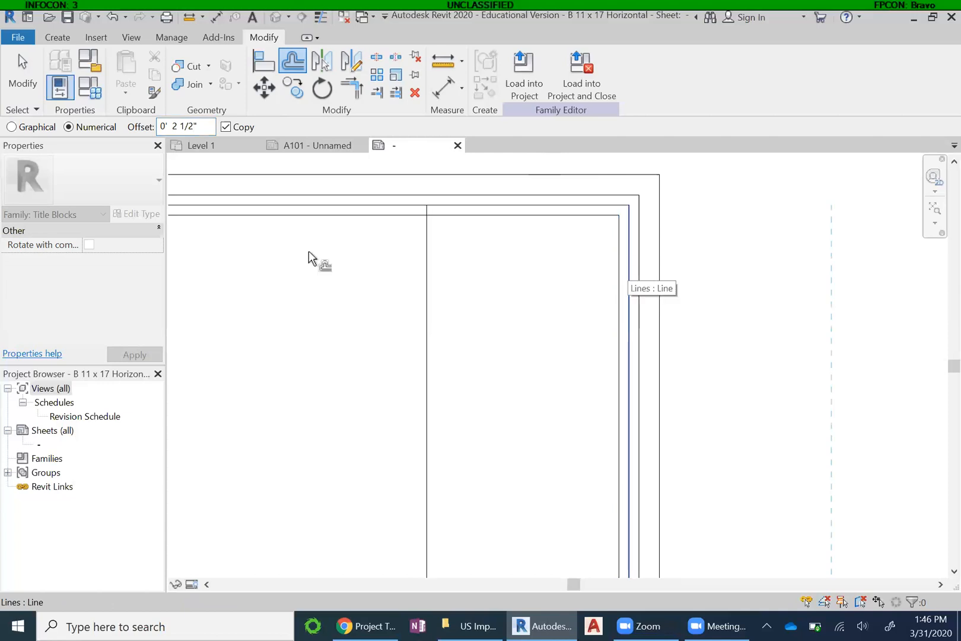
# Offset the new vertical line 1/8" toward the right border with a copy and end the Offset command
pyautogui.click(179, 128)
pyautogui.press('BackSpace')
pyautogui.press('BackSpace')
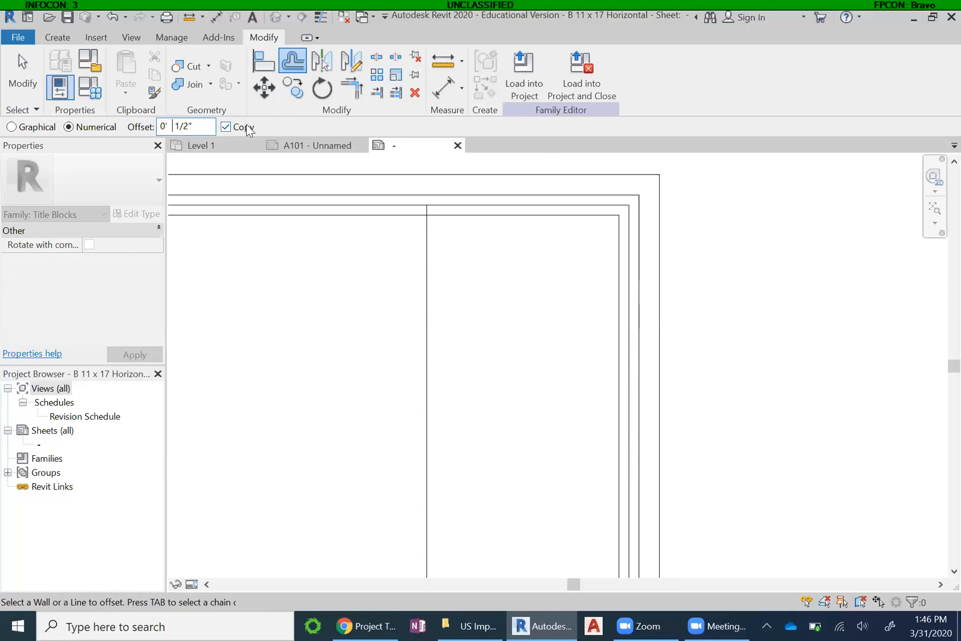
pyautogui.press('Right')
pyautogui.press('Delete')
pyautogui.write('8')
pyautogui.click(435, 317)
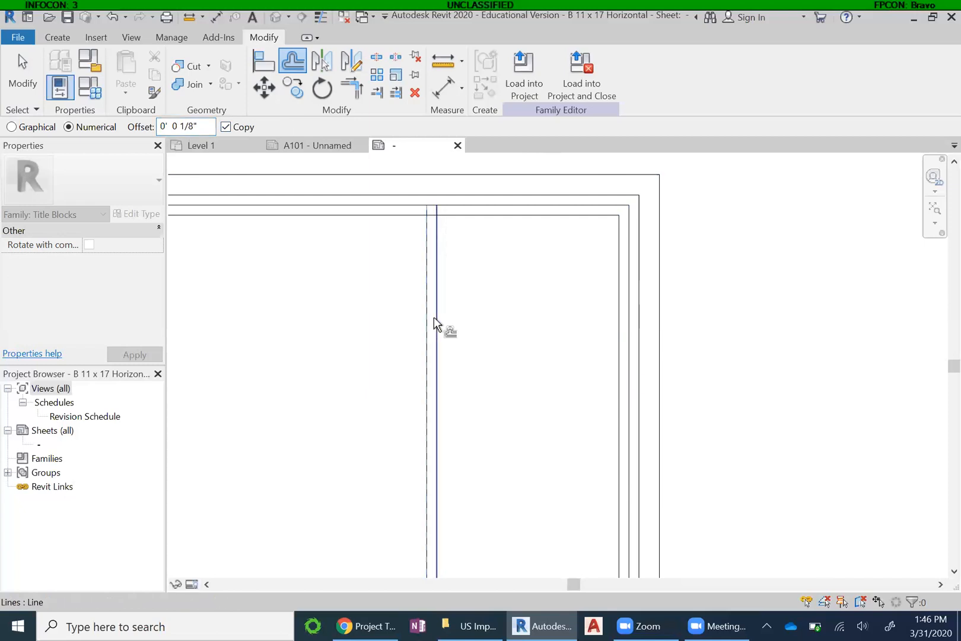
pyautogui.press('Escape')
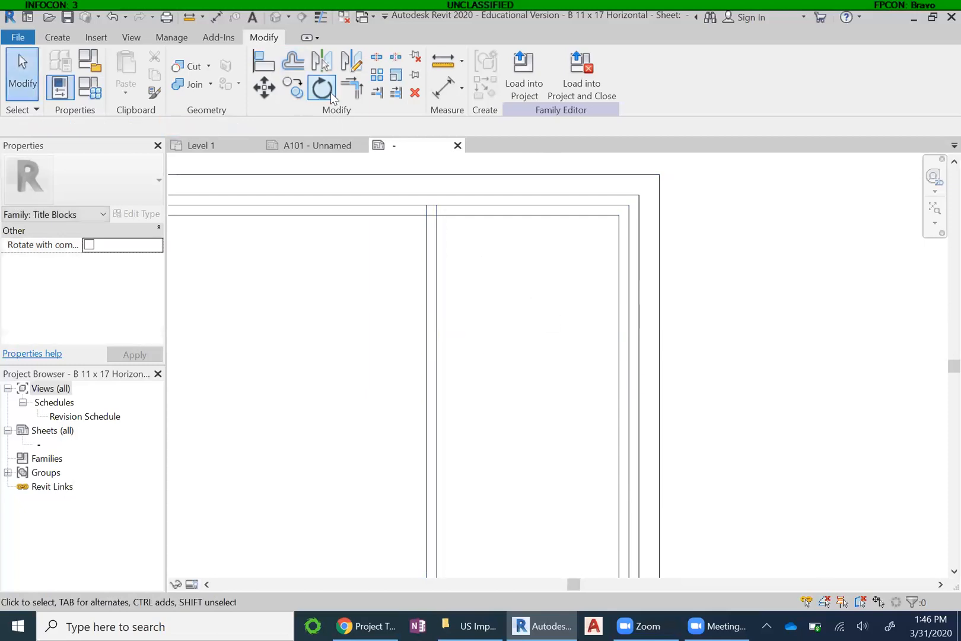
# Trim both new vertical lines to the two inner top lines, forming clean upper-left corners on the right-hand strip
pyautogui.click(352, 88)
pyautogui.click(454, 216)
pyautogui.click(433, 240)
pyautogui.click(431, 235)
pyautogui.click(443, 205)
# Trim both vertical lines to the two inner bottom lines at the strip's lower-left corner and end the Trim command
pyautogui.scroll(-1, 434, 190)
pyautogui.scroll(-2, 434, 191)
pyautogui.scroll(-1, 422, 216)
pyautogui.scroll(3, 432, 474)
pyautogui.scroll(2, 432, 469)
pyautogui.click(429, 449)
pyautogui.click(417, 442)
pyautogui.click(424, 470)
pyautogui.click(395, 430)
pyautogui.scroll(-8, 422, 518)
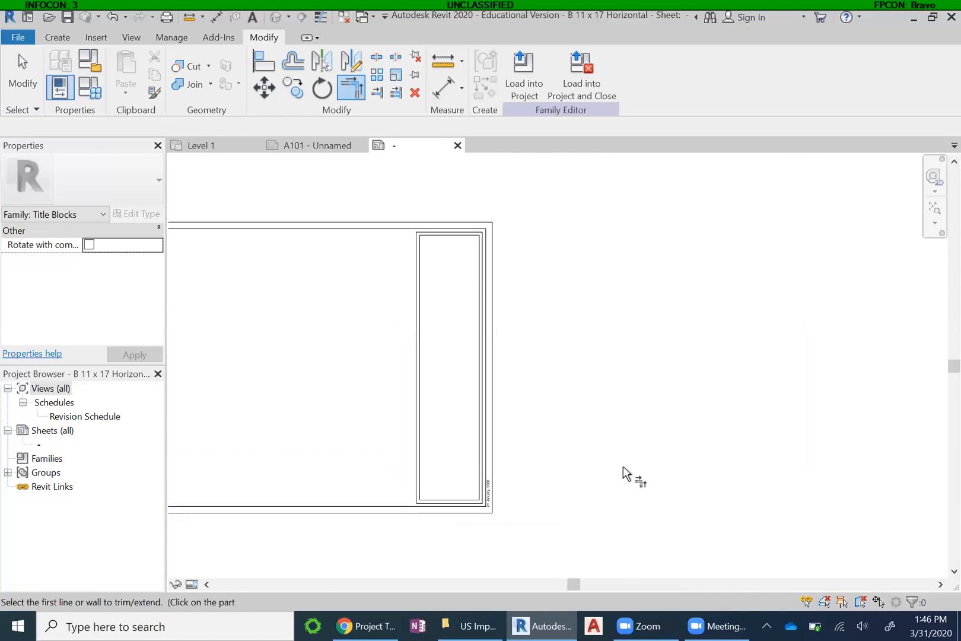
pyautogui.scroll(-3, 624, 467)
pyautogui.scroll(2, 371, 472)
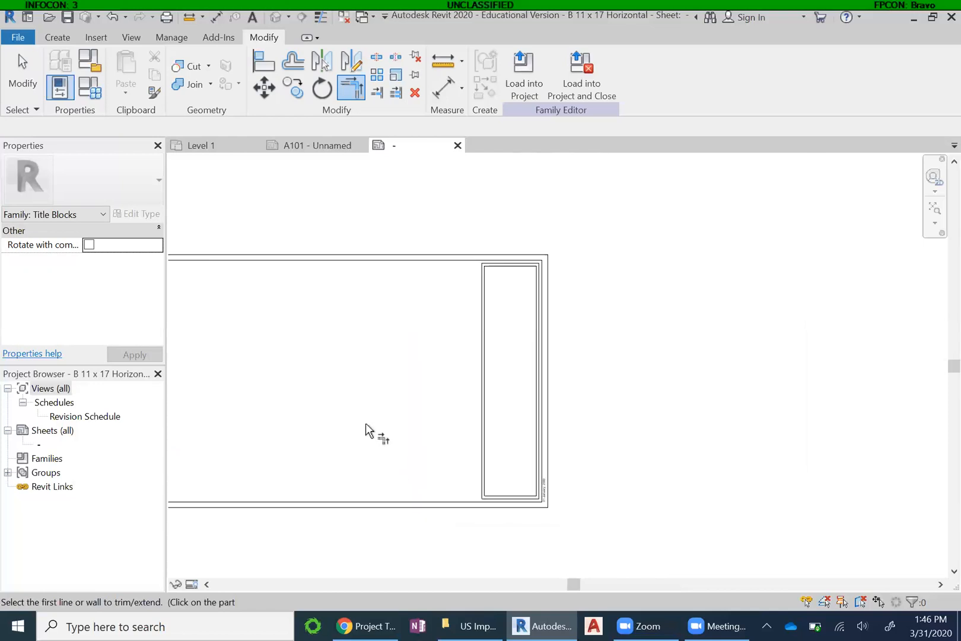
pyautogui.moveTo(411, 418); pyautogui.dragTo(455, 400, button='middle')
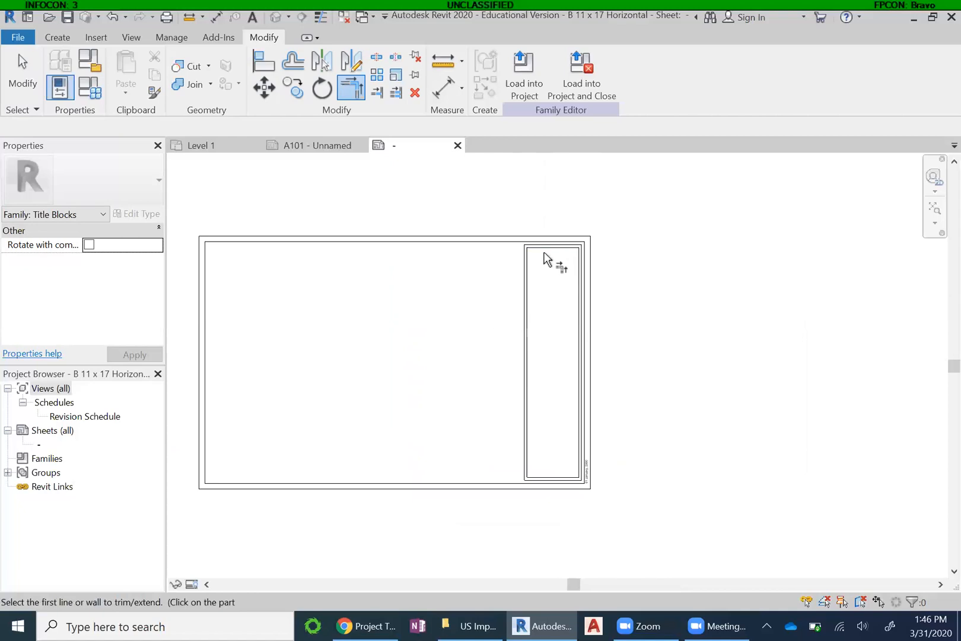
pyautogui.scroll(1, 558, 267)
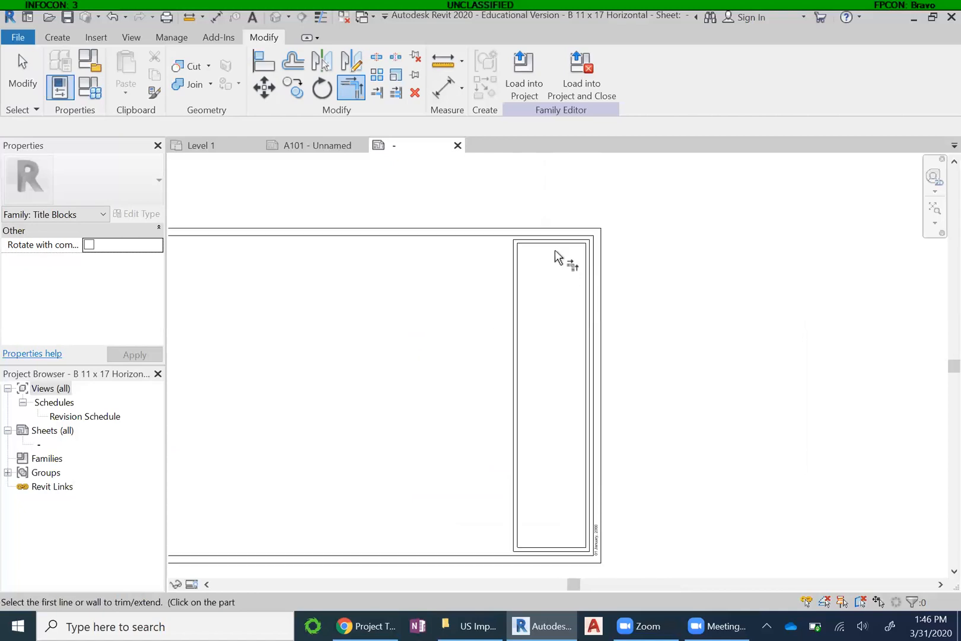
pyautogui.press('Escape')
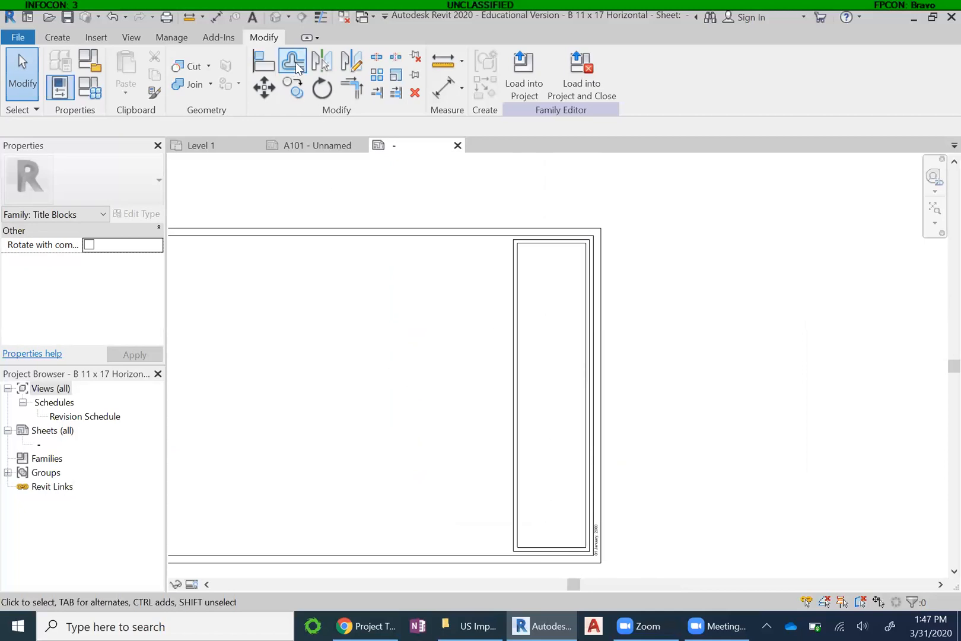
# Offset the strip's inner top line downward twice with copies spaced 1/2" apart
pyautogui.press('o')
pyautogui.press('f')
pyautogui.scroll(3, 578, 285)
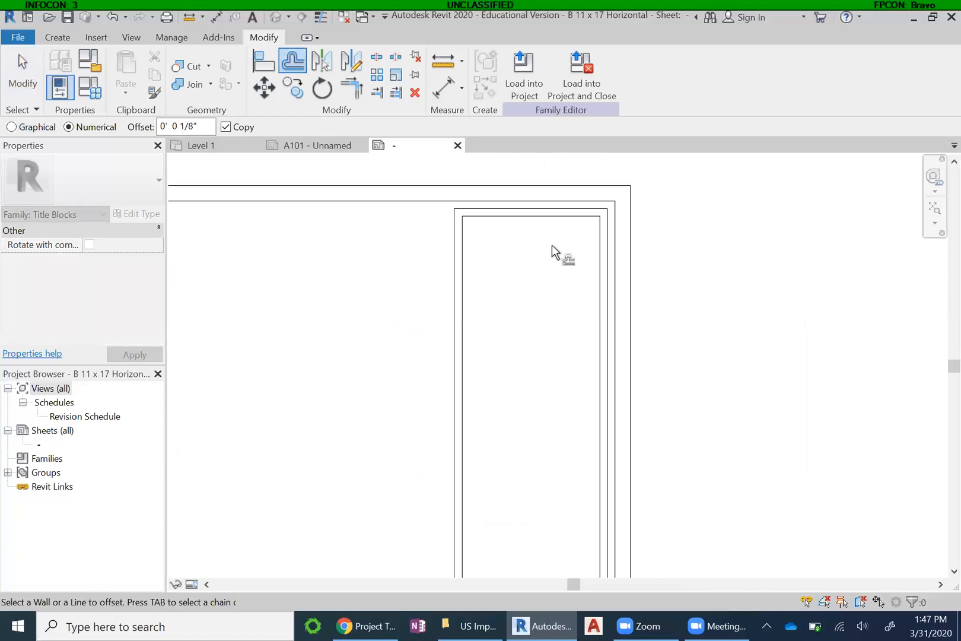
pyautogui.scroll(1, 564, 258)
pyautogui.scroll(2, 405, 240)
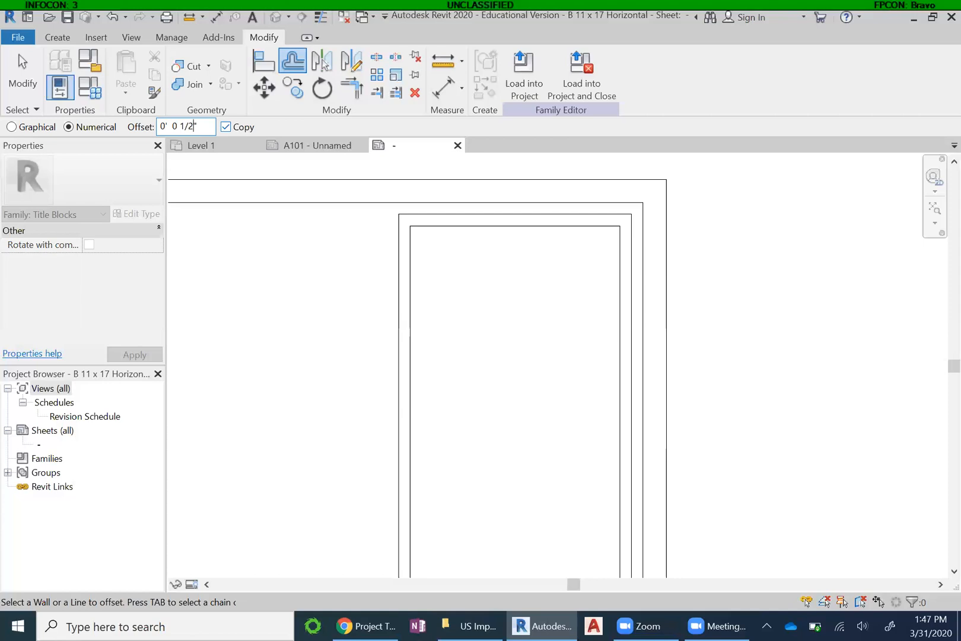
pyautogui.click(496, 231)
pyautogui.click(498, 274)
# Offset a copy of the lower 1/2" row line 1/8" downward to make a double divider
pyautogui.click(187, 126)
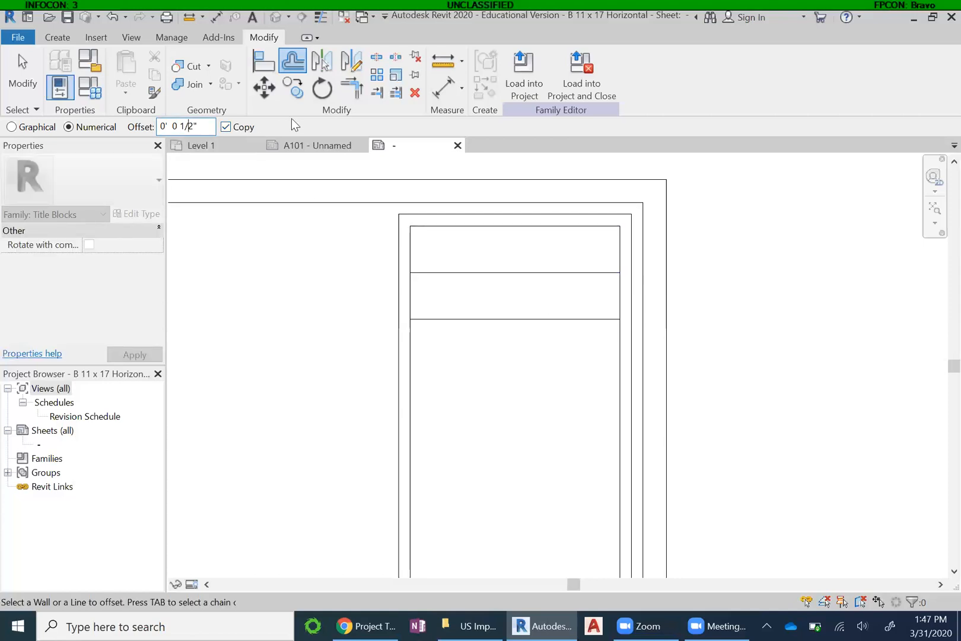
pyautogui.press('Delete')
pyautogui.write('8')
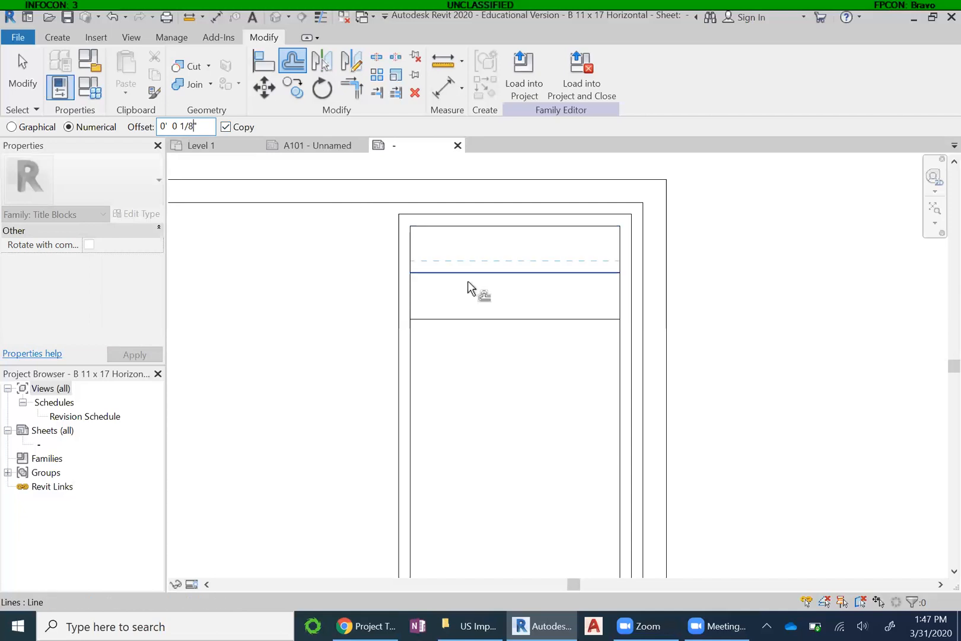
pyautogui.click(508, 323)
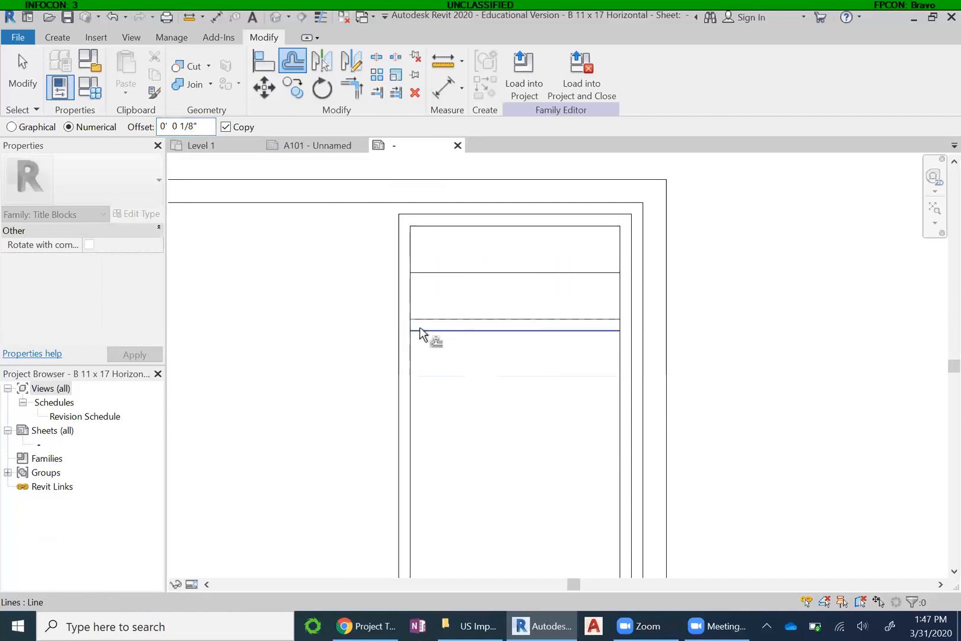
# Offset the upper double divider's lower line 2 1/4" downward, then add a 1/8" copy below the new line
pyautogui.scroll(-2, 457, 275)
pyautogui.scroll(-1, 457, 274)
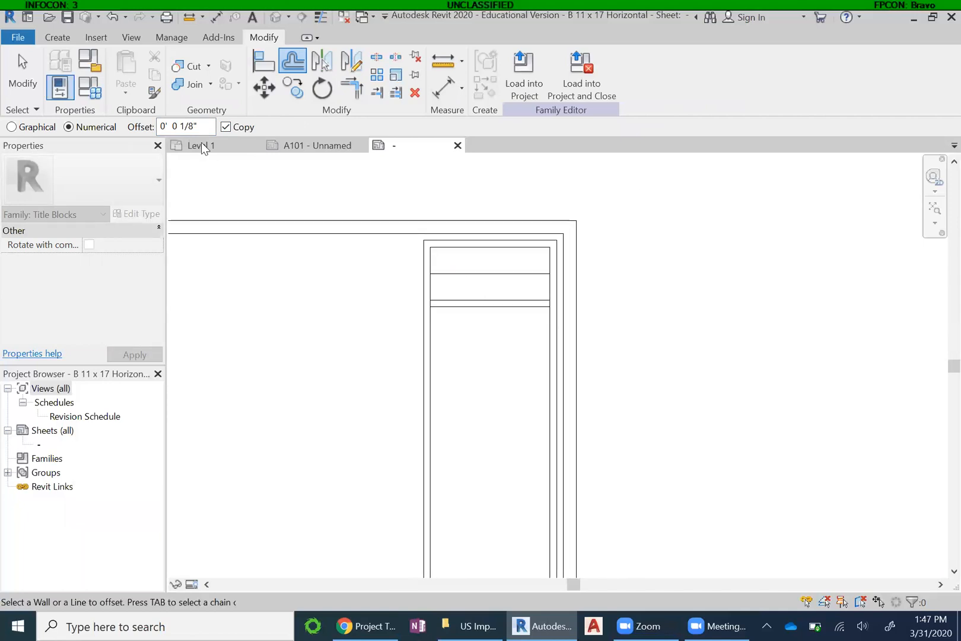
pyautogui.click(180, 124)
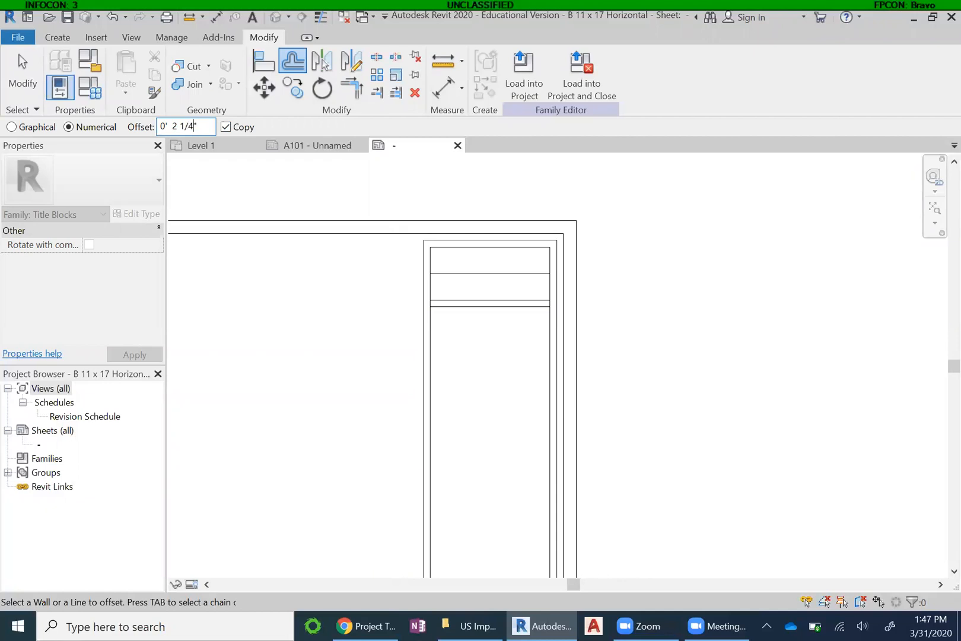
pyautogui.click(483, 308)
pyautogui.press('Return')
pyautogui.click(522, 436)
pyautogui.scroll(-3, 510, 449)
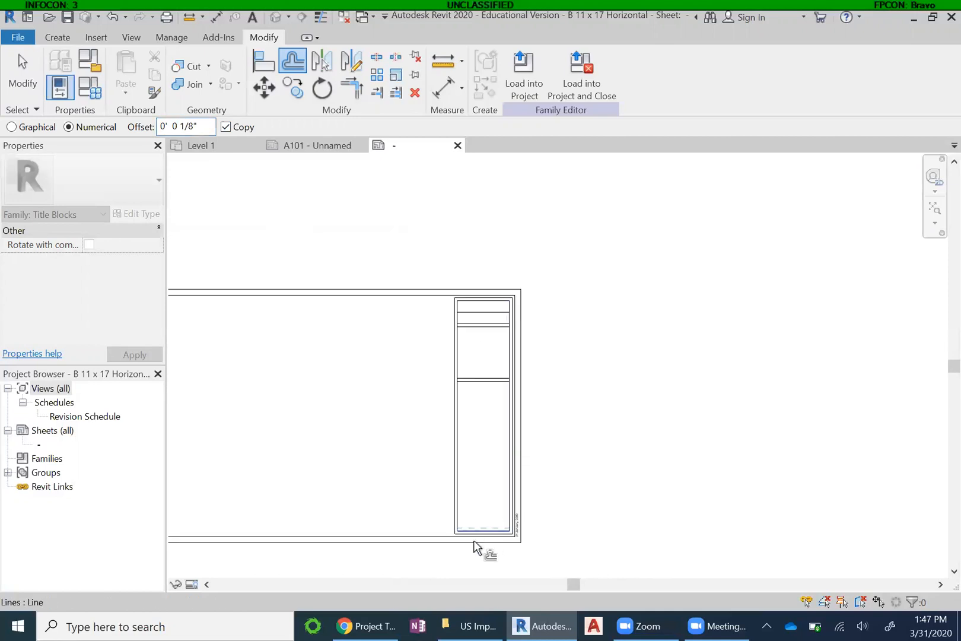
# Offset the strip's inner bottom line upward three times with copies spaced 1/2" apart
pyautogui.scroll(4, 494, 544)
pyautogui.click(186, 124)
pyautogui.press('BackSpace')
pyautogui.write('2')
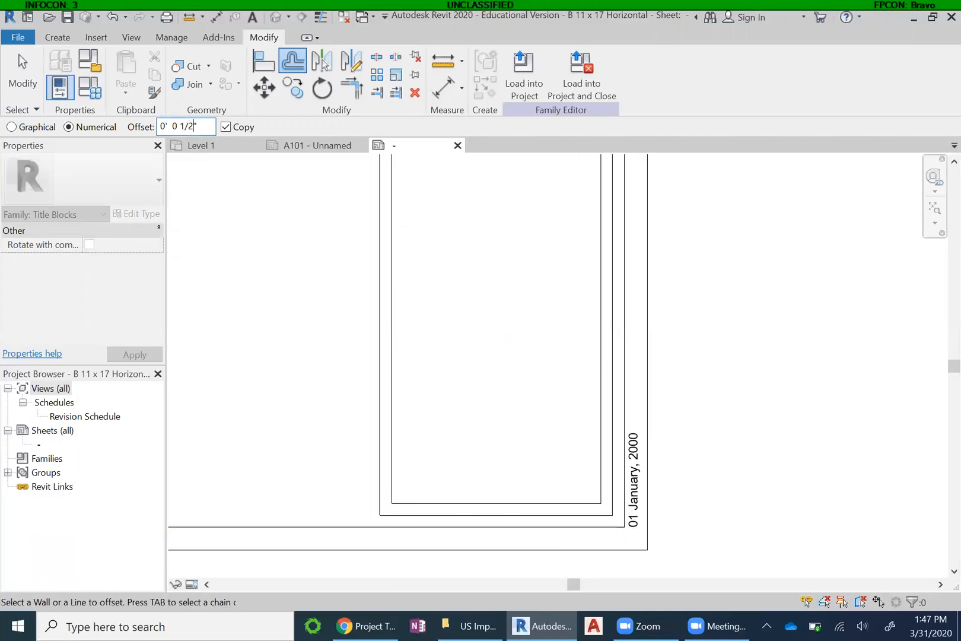
pyautogui.click(495, 502)
pyautogui.click(490, 454)
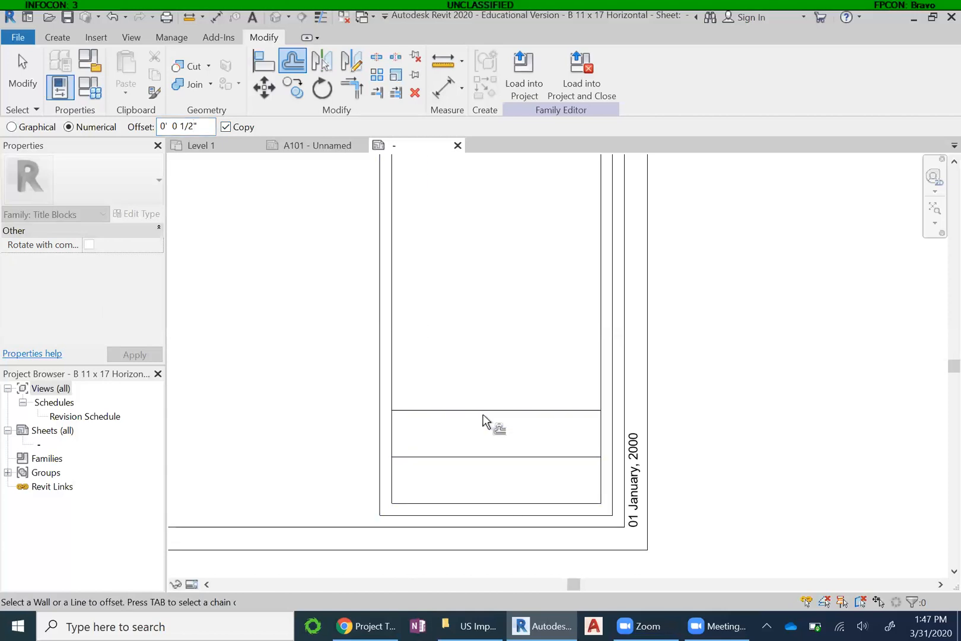
pyautogui.click(482, 408)
# Offset a copy of the uppermost bottom row line 1/8" upward and end the Offset command
pyautogui.click(184, 126)
pyautogui.click(483, 357)
pyautogui.scroll(-3, 347, 453)
pyautogui.scroll(-3, 404, 503)
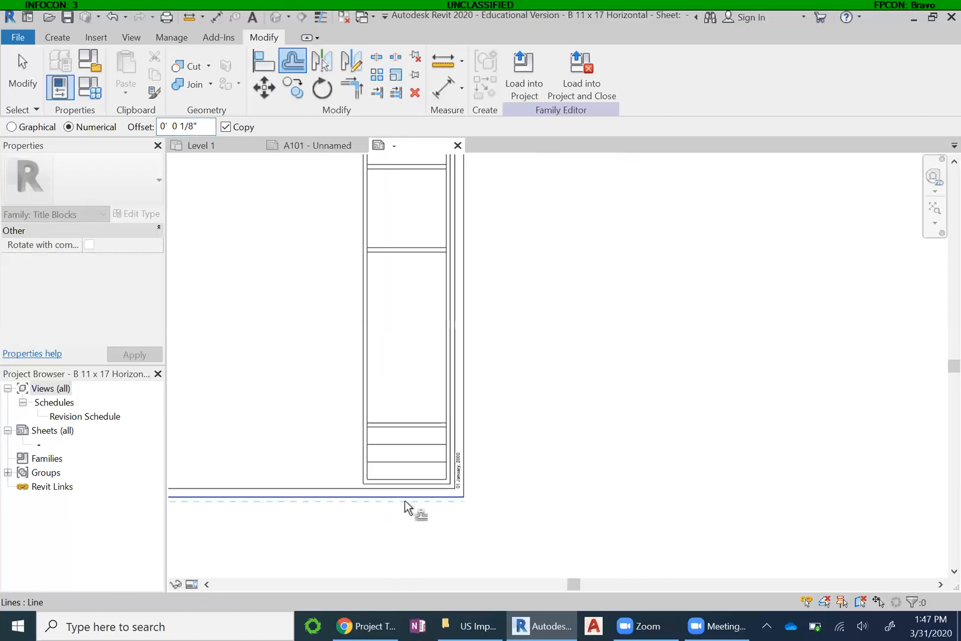
pyautogui.scroll(1, 414, 420)
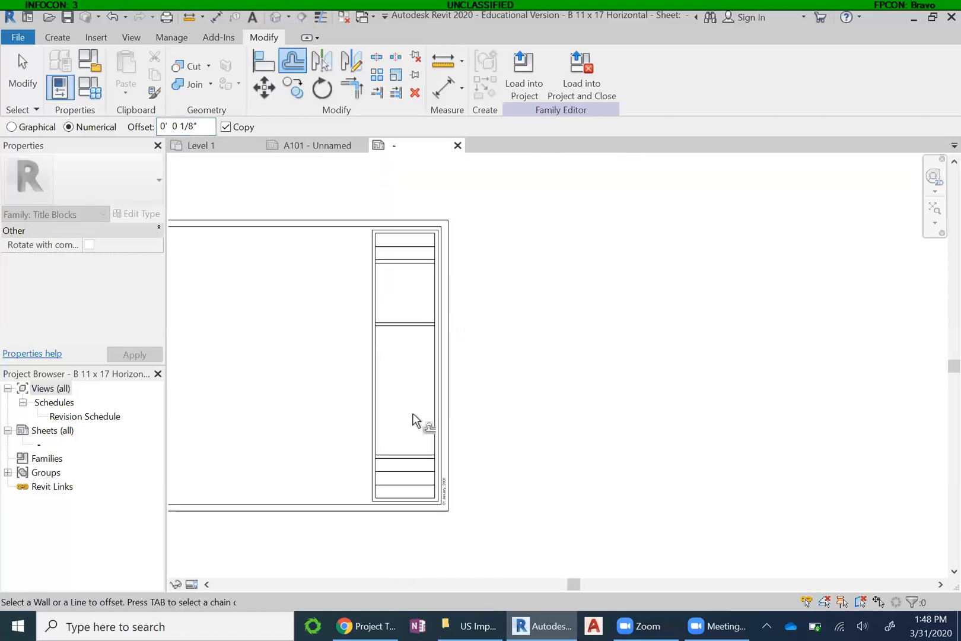
pyautogui.scroll(1, 401, 309)
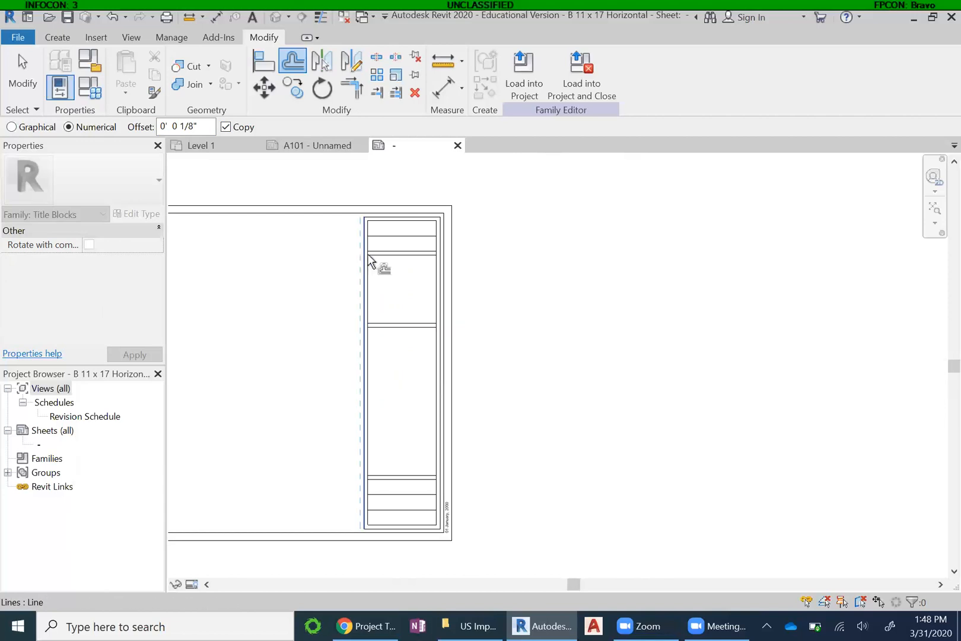
pyautogui.click(436, 256)
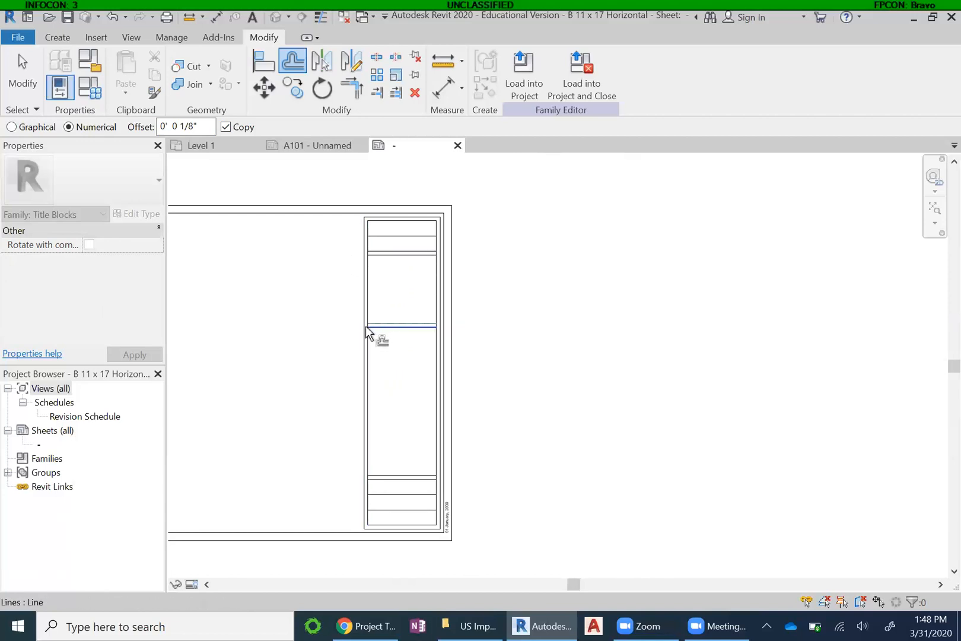
pyautogui.press('Escape')
pyautogui.press('Escape')
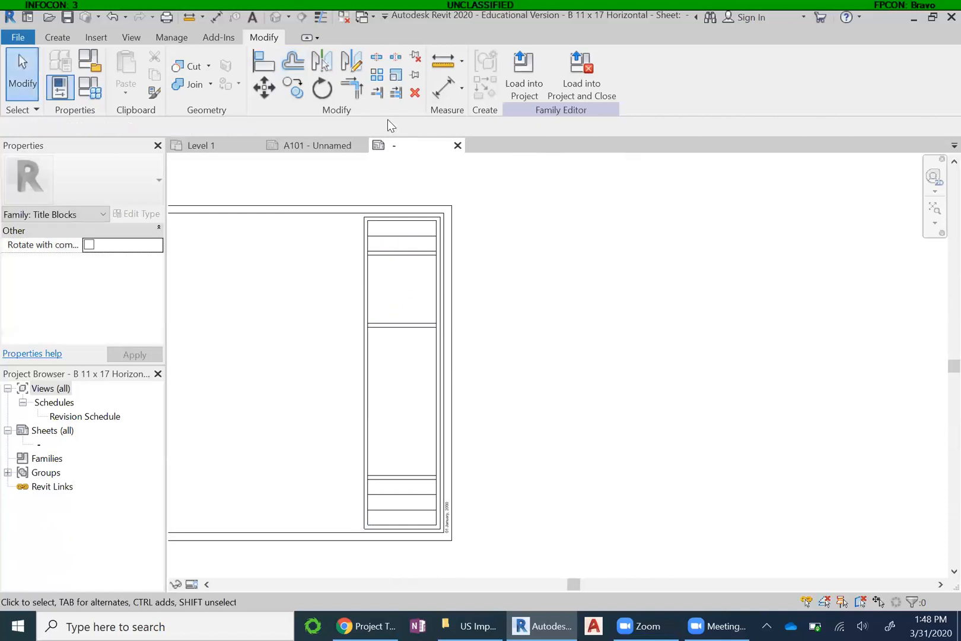
# Split the strip's inner vertical lines with Delete Inner Segment on, removing both side pieces between the upper double divider lines
pyautogui.click(378, 59)
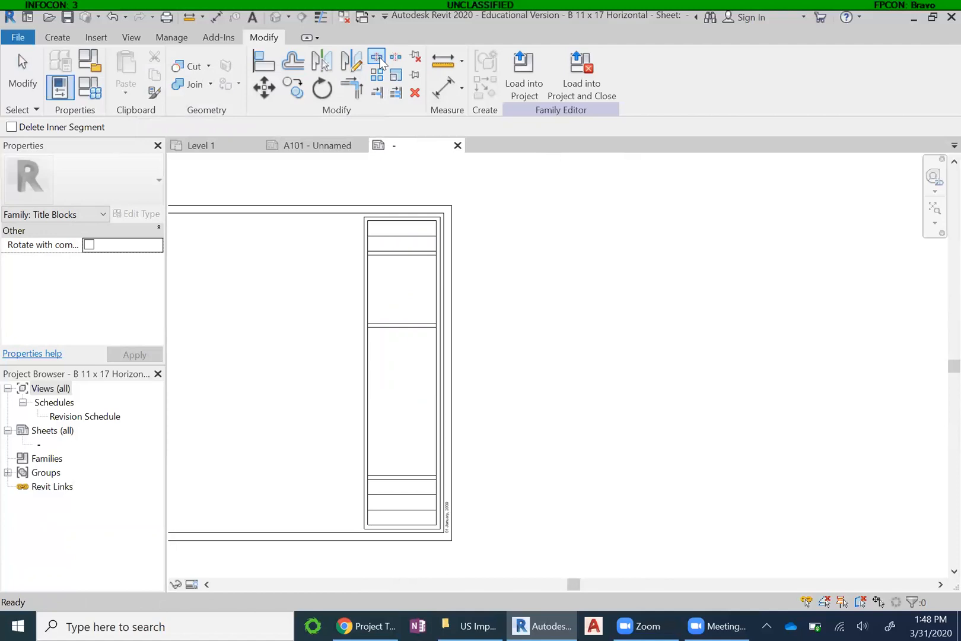
pyautogui.click(11, 127)
pyautogui.scroll(3, 440, 249)
pyautogui.scroll(1, 443, 253)
pyautogui.click(442, 256)
pyautogui.click(442, 241)
pyautogui.scroll(-1, 530, 260)
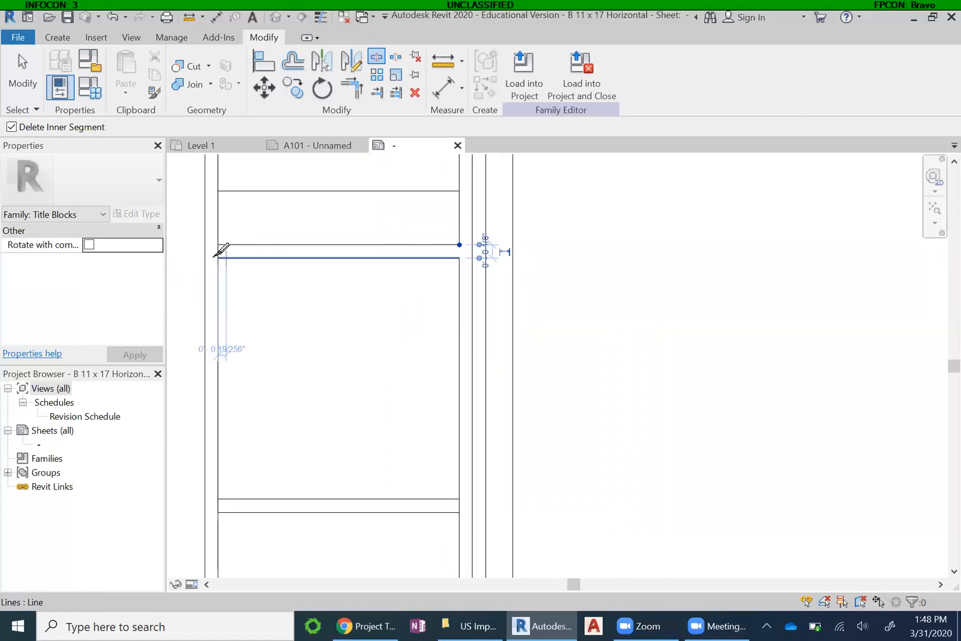
pyautogui.click(219, 258)
pyautogui.click(219, 244)
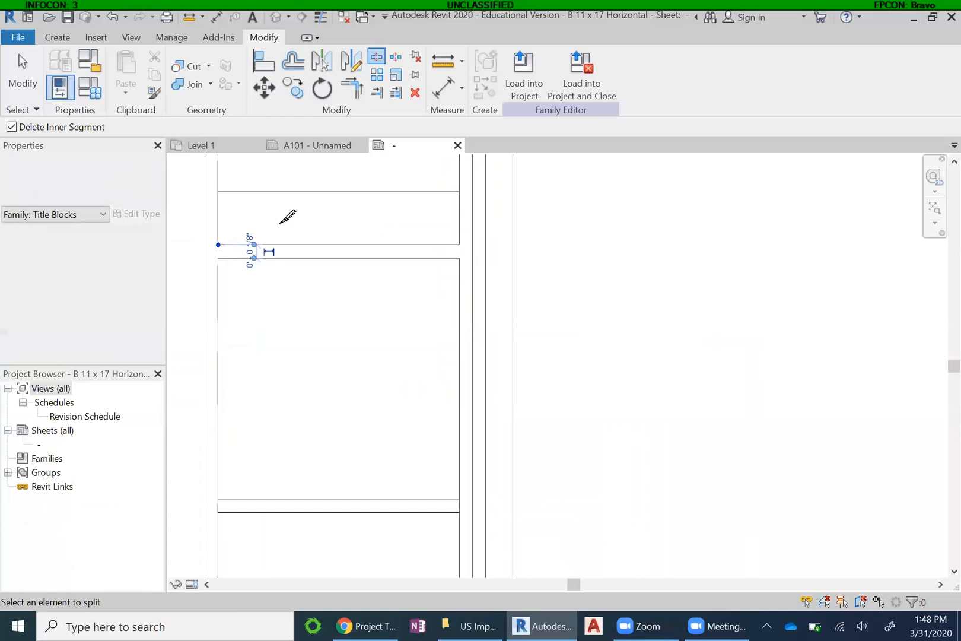
# Split out the inner vertical line segments on both sides of the middle double divider
pyautogui.scroll(-1, 280, 223)
pyautogui.click(415, 442)
pyautogui.click(415, 431)
pyautogui.click(232, 441)
pyautogui.click(232, 431)
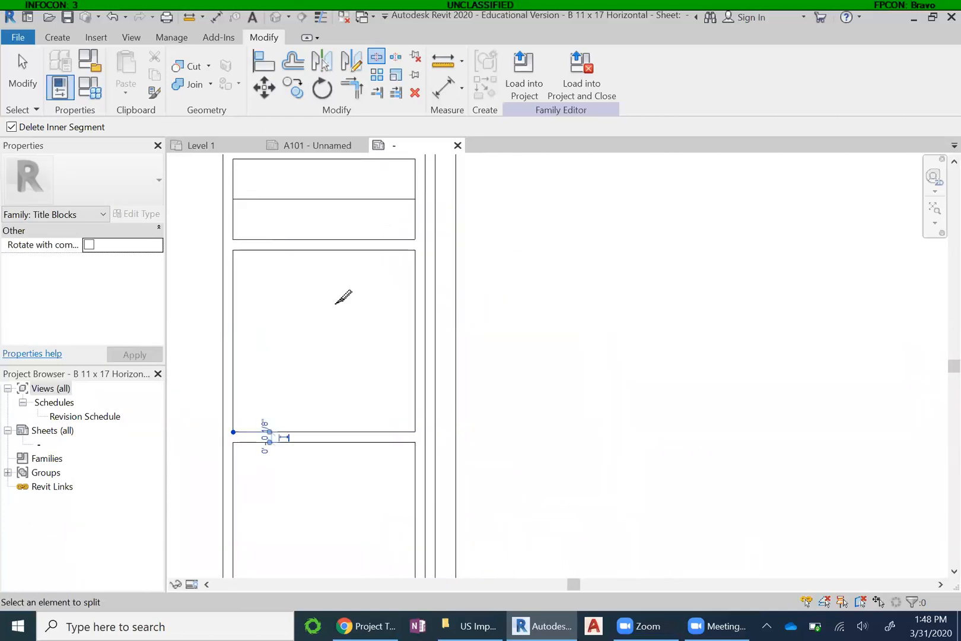
# Split out the inner vertical line segments on both sides of the lowest double divider and end the Split command
pyautogui.scroll(-2, 344, 297)
pyautogui.scroll(-1, 342, 332)
pyautogui.scroll(3, 335, 543)
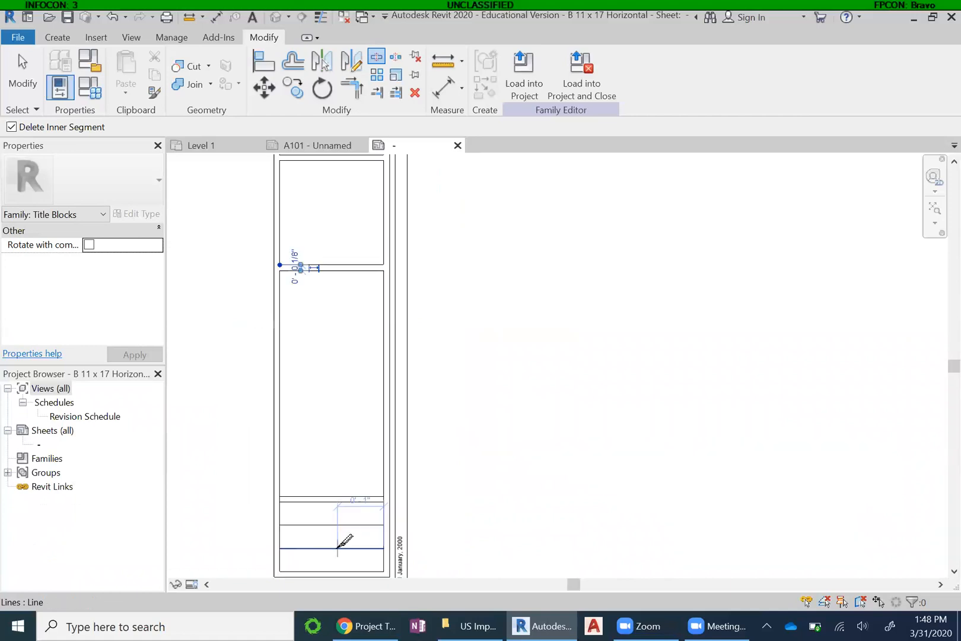
pyautogui.click(420, 458)
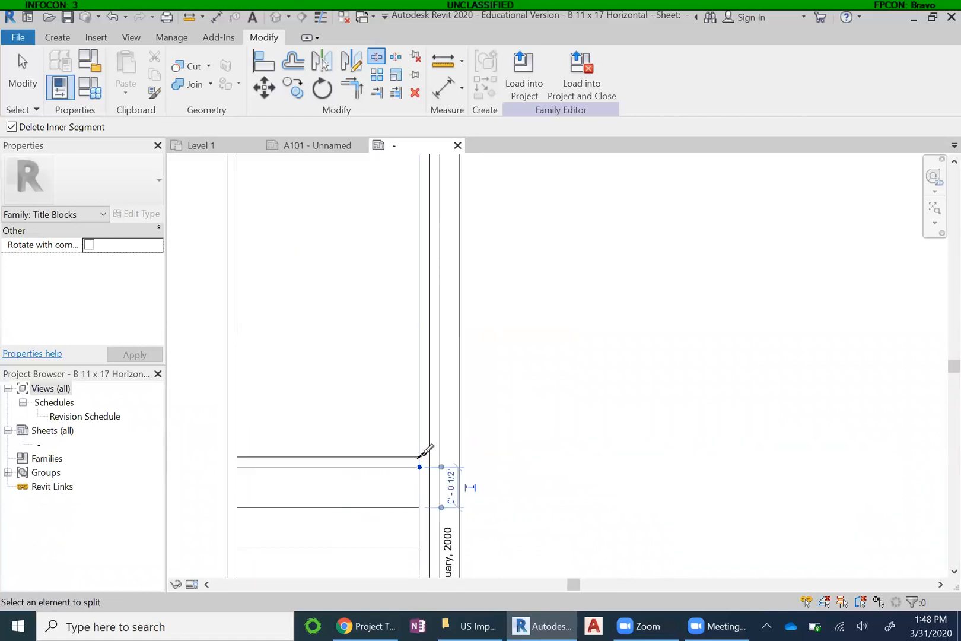
pyautogui.click(239, 459)
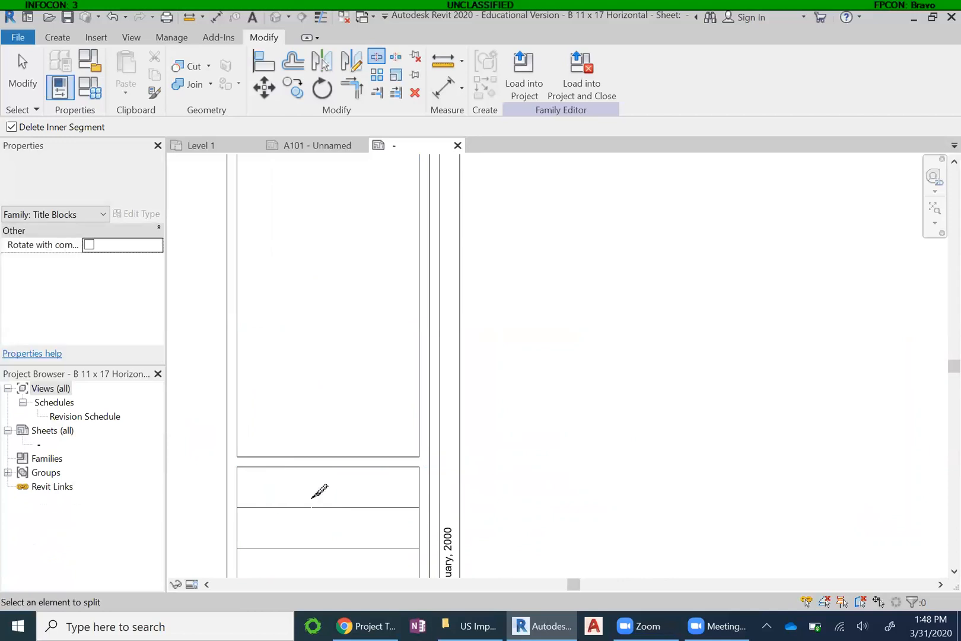
pyautogui.press('Escape')
# Offset a copy of the bottom box's right vertical line 1" inward across its three rows
pyautogui.scroll(-3, 398, 505)
pyautogui.scroll(-1, 369, 536)
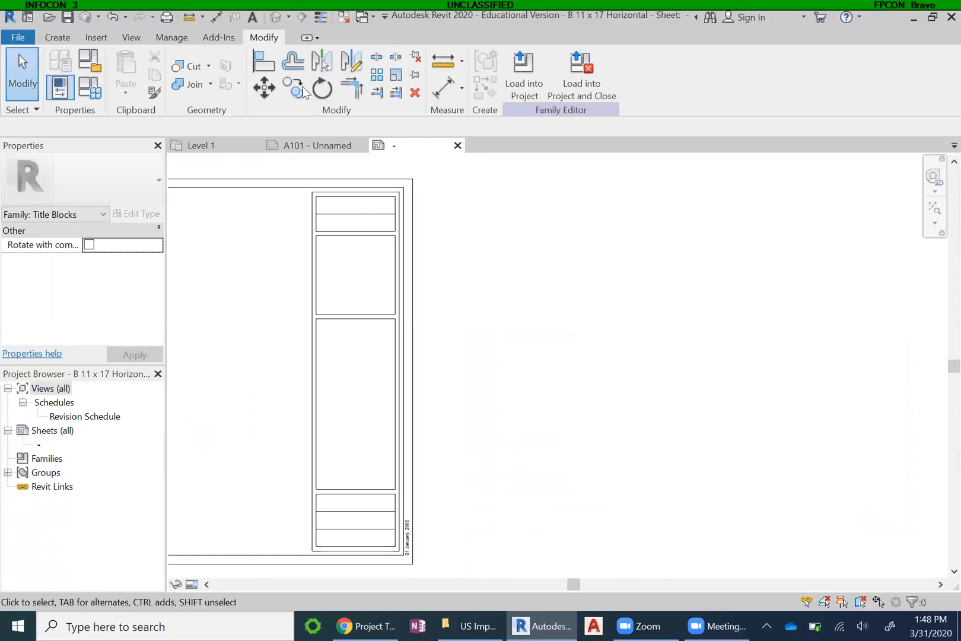
pyautogui.press('o')
pyautogui.press('f')
pyautogui.scroll(3, 406, 526)
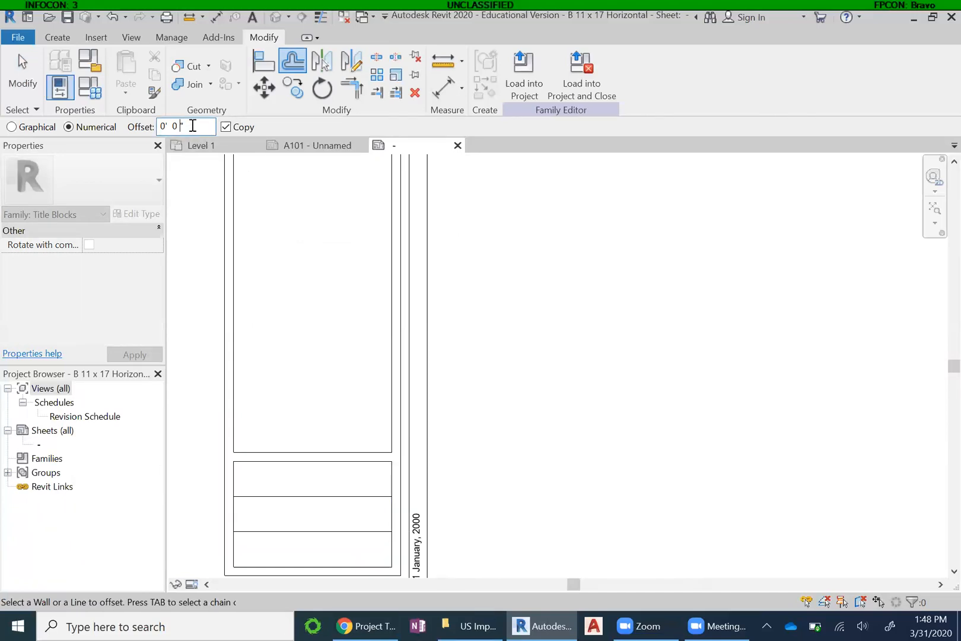
pyautogui.click(390, 489)
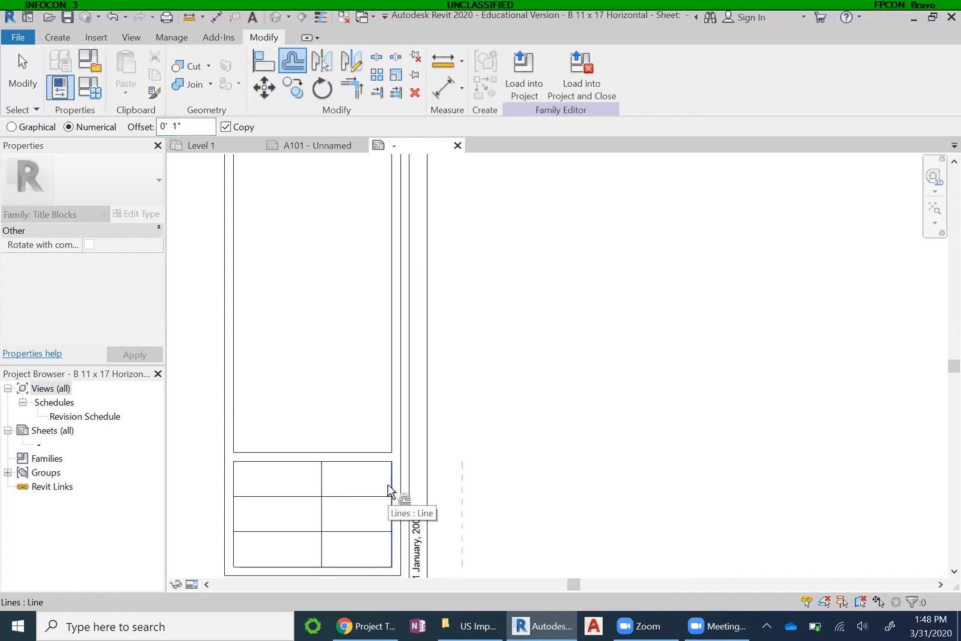
pyautogui.press('Escape')
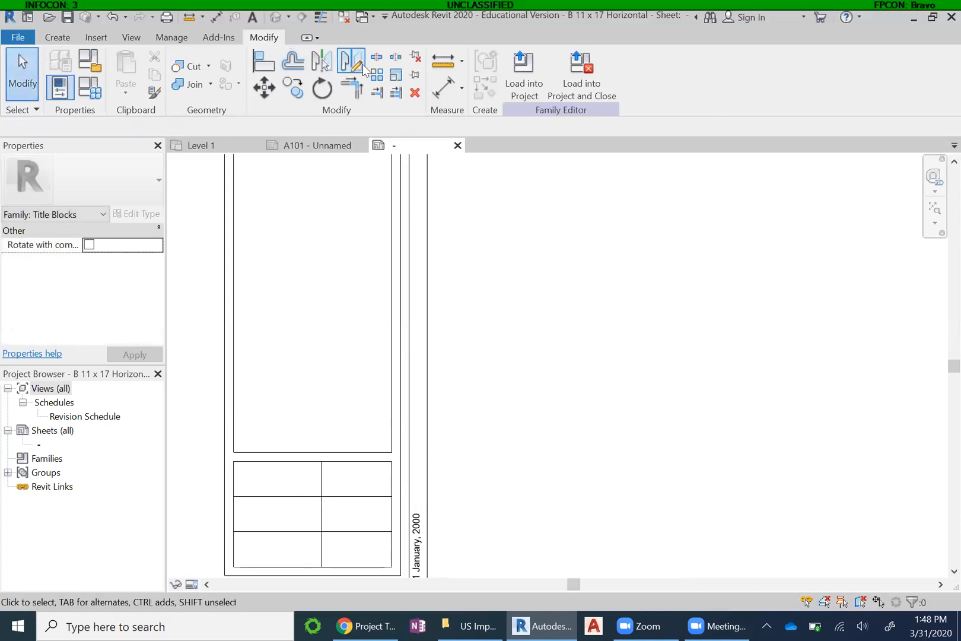
# Split the bottom box's upper row line near the new vertical line, and split that vertical line at the lower row line
pyautogui.click(376, 57)
pyautogui.scroll(2, 332, 490)
pyautogui.scroll(1, 334, 488)
pyautogui.scroll(-3, 335, 469)
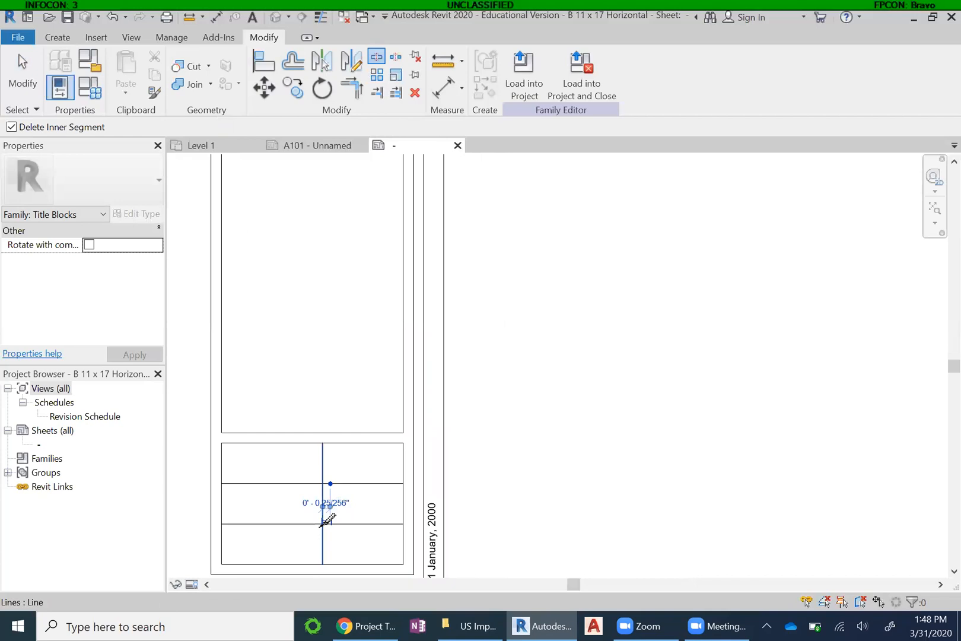
pyautogui.click(322, 524)
# Delete the vertical segment in the lowest row and the upper row line's segment right of the vertical line
pyautogui.press('Escape')
pyautogui.click(325, 544)
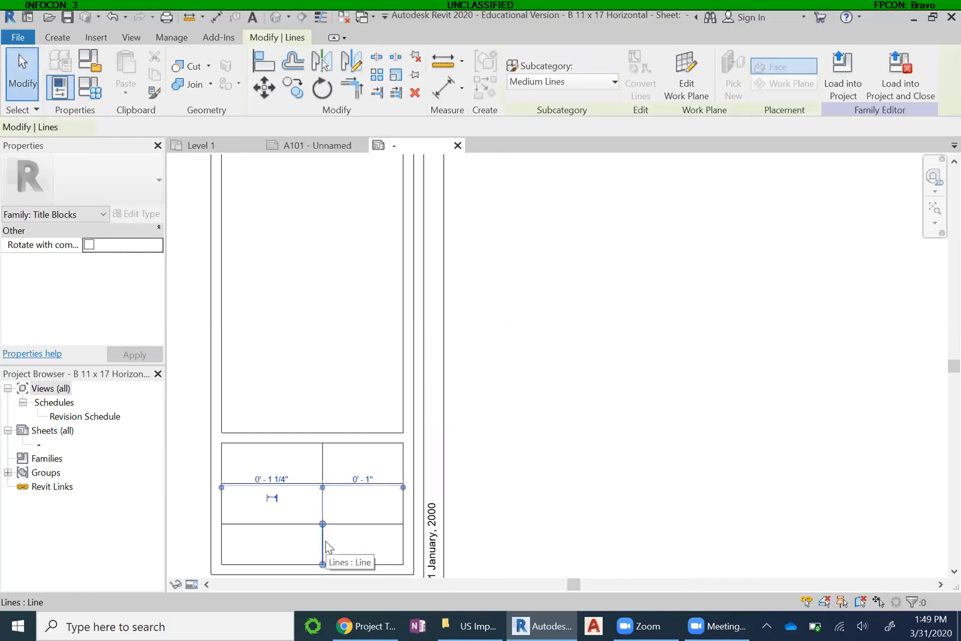
pyautogui.press('Delete')
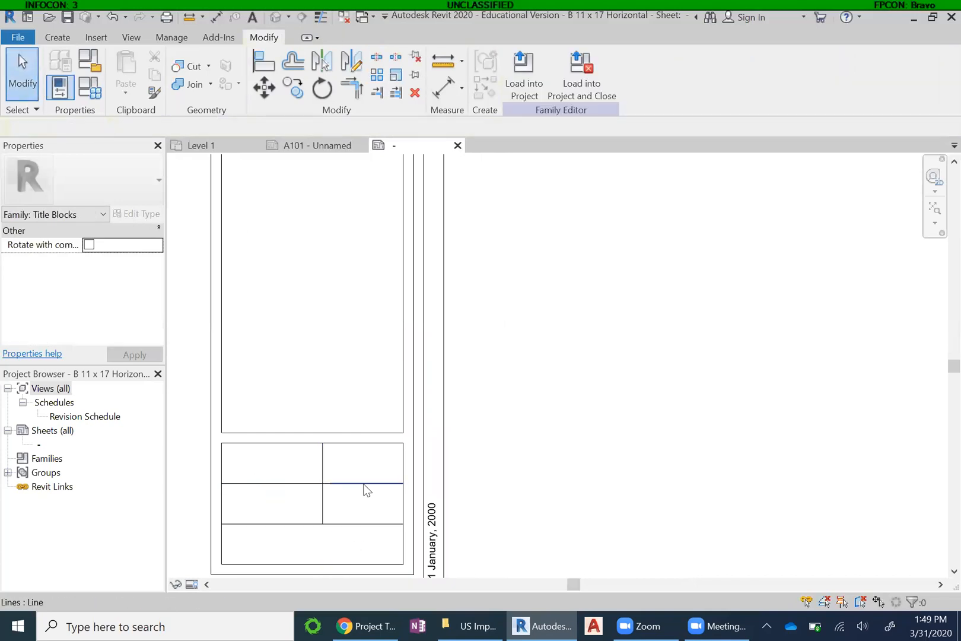
pyautogui.click(366, 484)
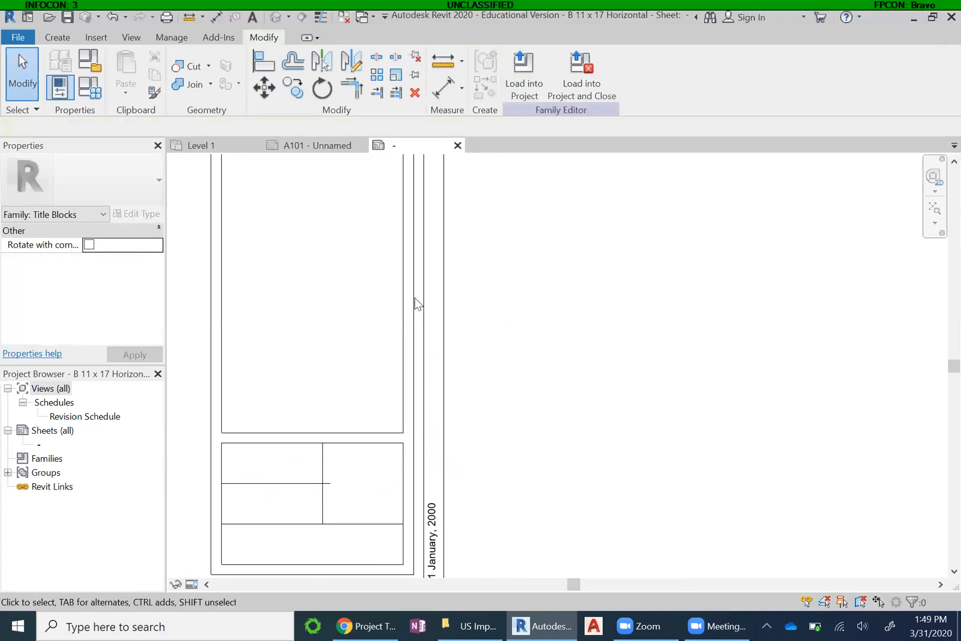
# Trim the overhanging end of the upper row line back to the bottom box's vertical divider
pyautogui.click(378, 95)
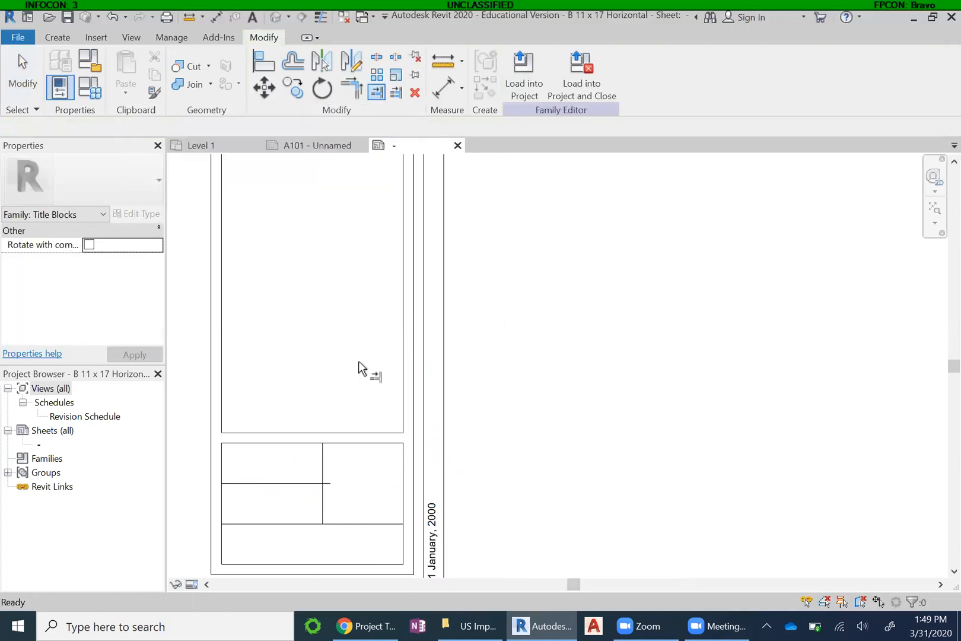
pyautogui.scroll(3, 317, 494)
pyautogui.click(327, 483)
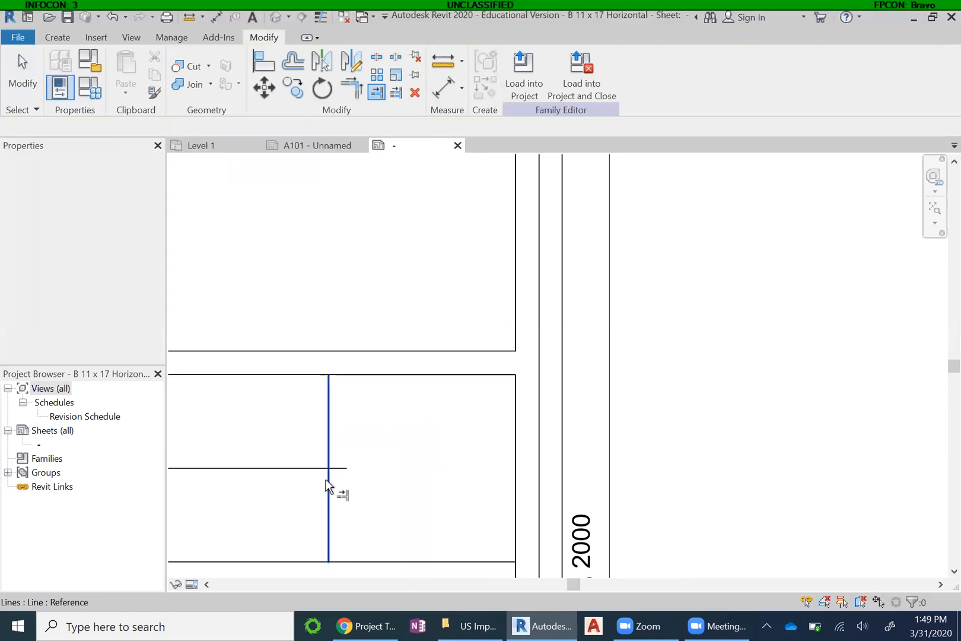
pyautogui.click(321, 470)
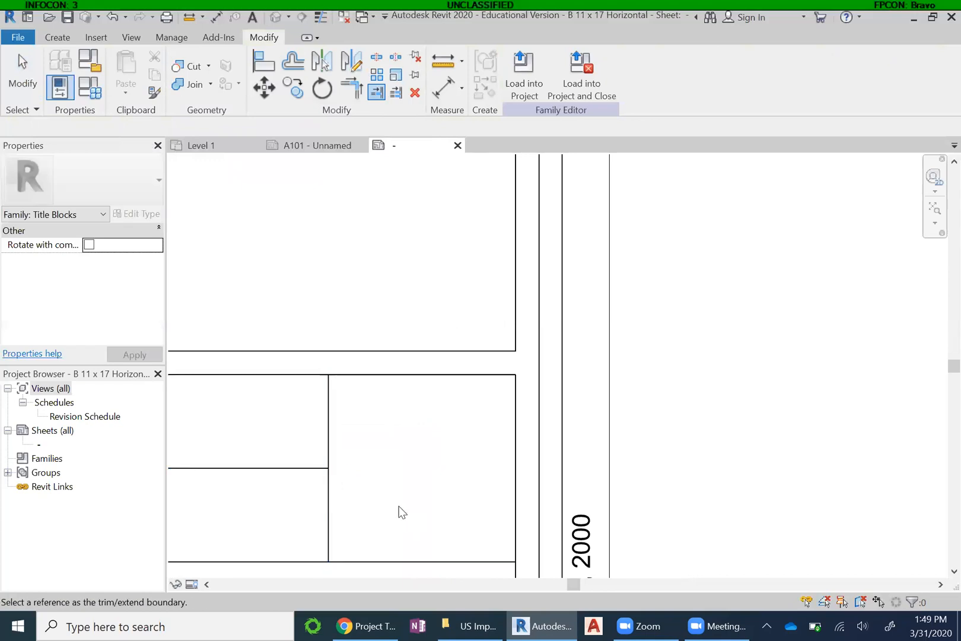
pyautogui.press('Escape')
pyautogui.press('Escape')
# Examine the overall title block layout and the boxes along its information strip
pyautogui.scroll(-3, 432, 425)
pyautogui.scroll(-3, 414, 537)
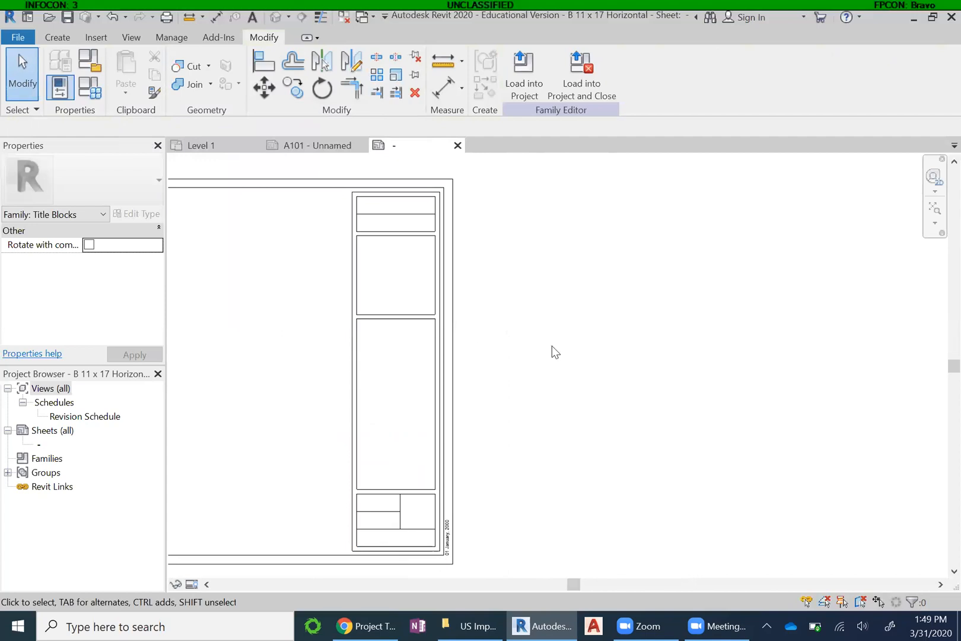
pyautogui.scroll(-2, 612, 390)
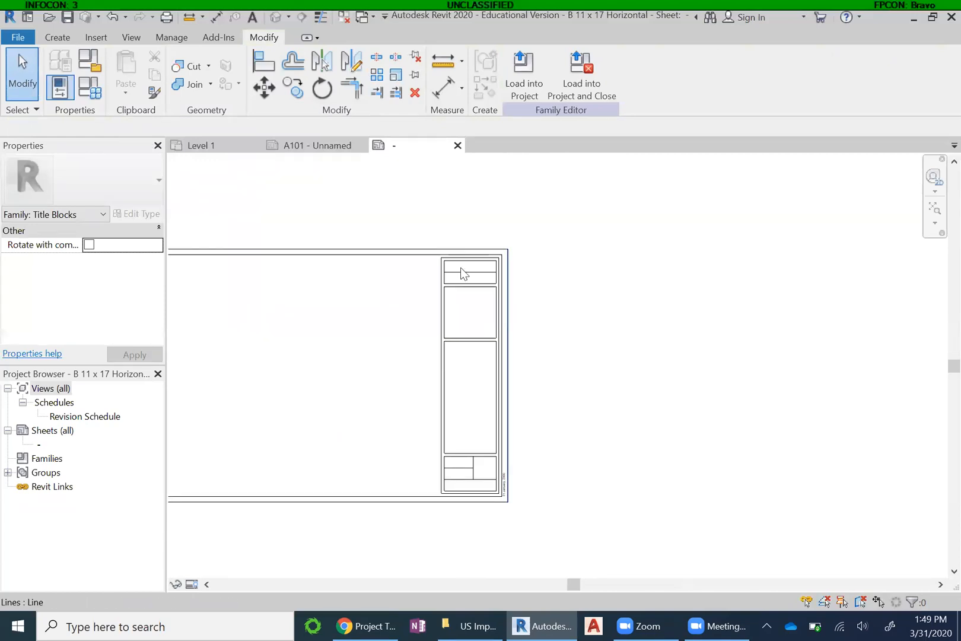
pyautogui.moveTo(341, 356); pyautogui.dragTo(416, 344, button='middle')
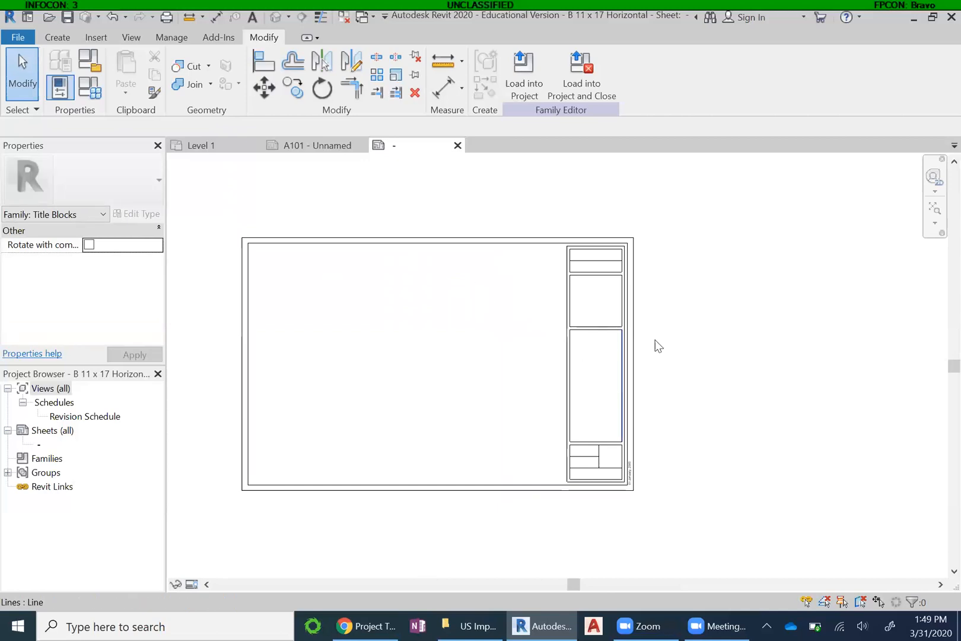
pyautogui.scroll(5, 684, 396)
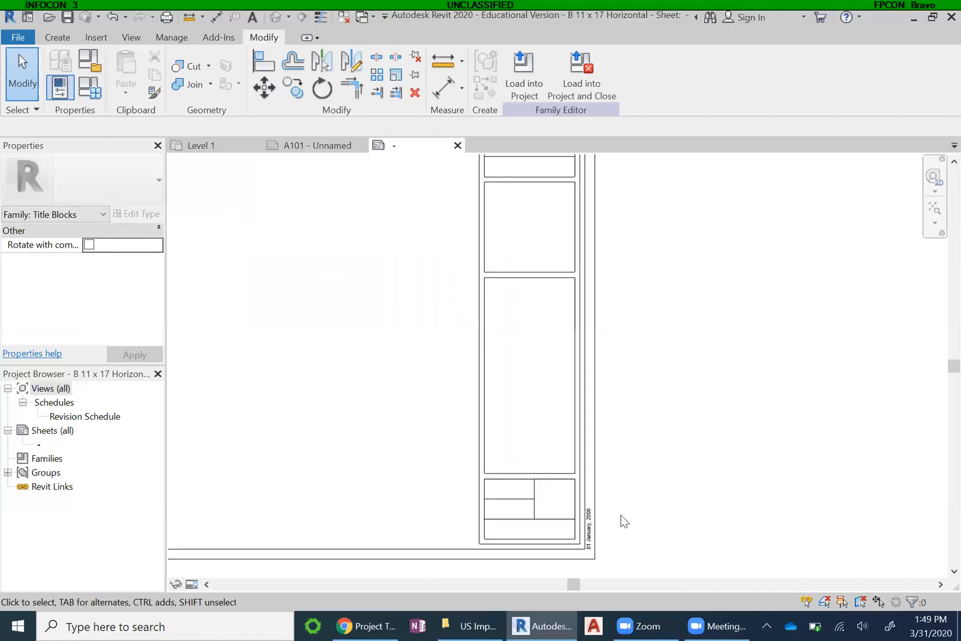
pyautogui.scroll(2, 553, 194)
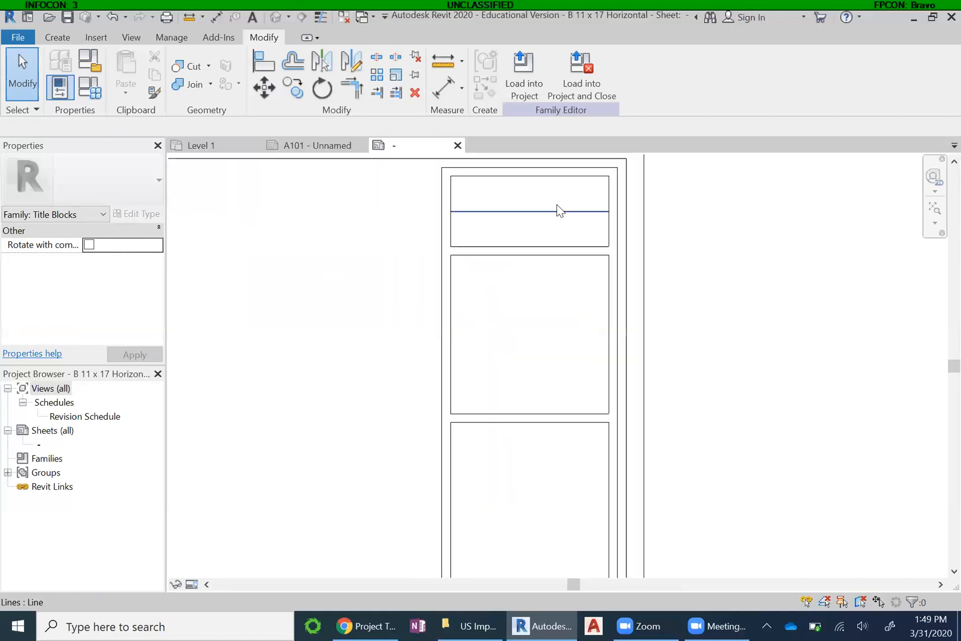
pyautogui.scroll(-2, 551, 178)
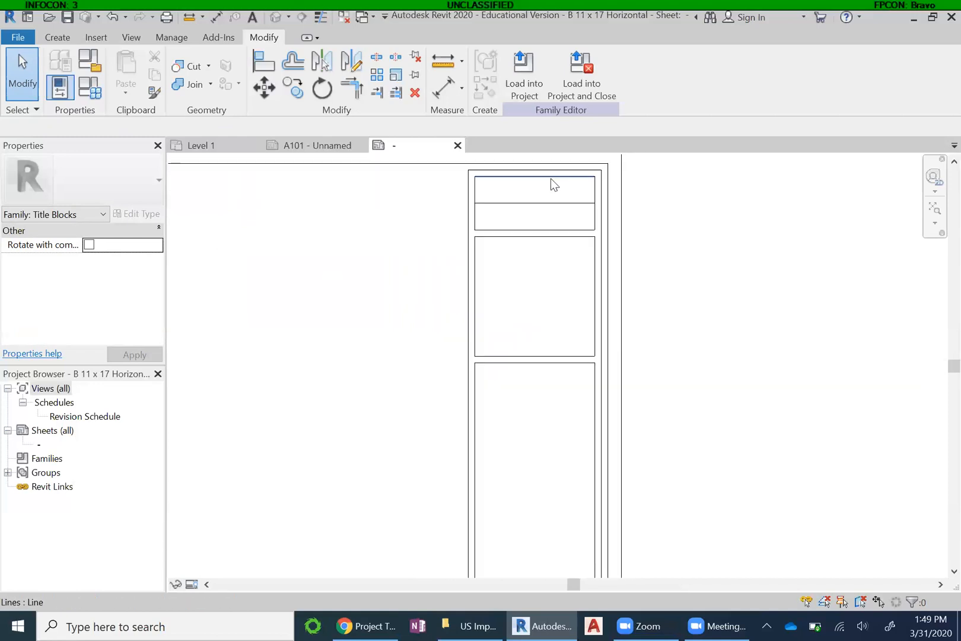
pyautogui.scroll(-3, 645, 164)
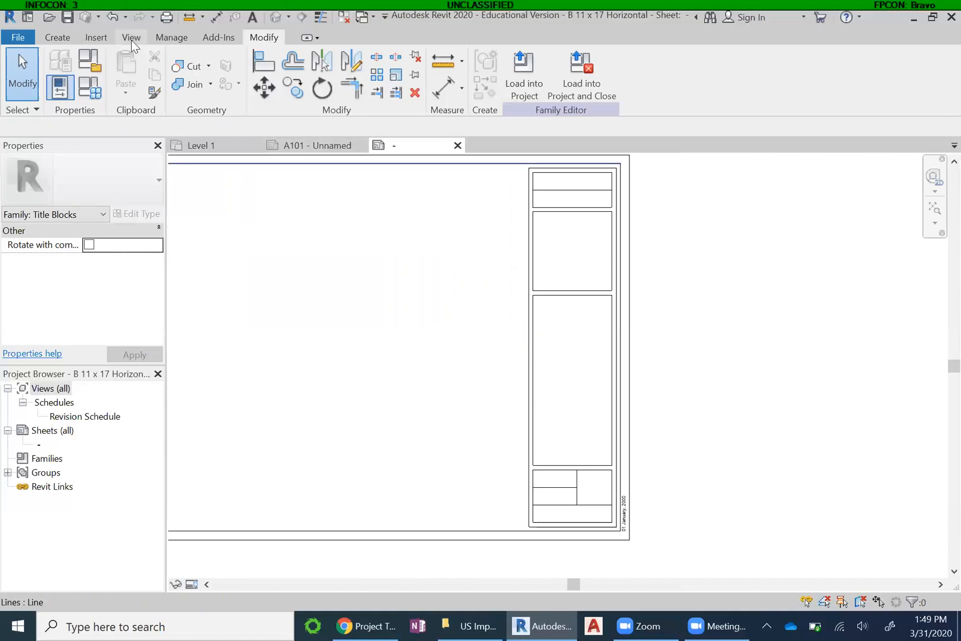
# Place a text note reading "Drawn By:" in the upper left cell of the bottom box
pyautogui.click(57, 37)
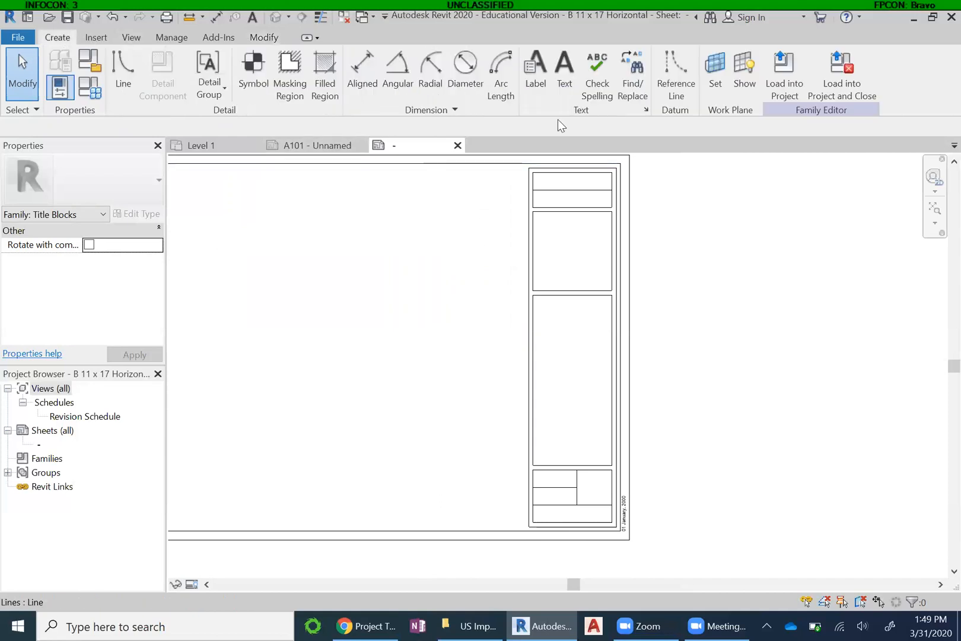
pyautogui.click(564, 71)
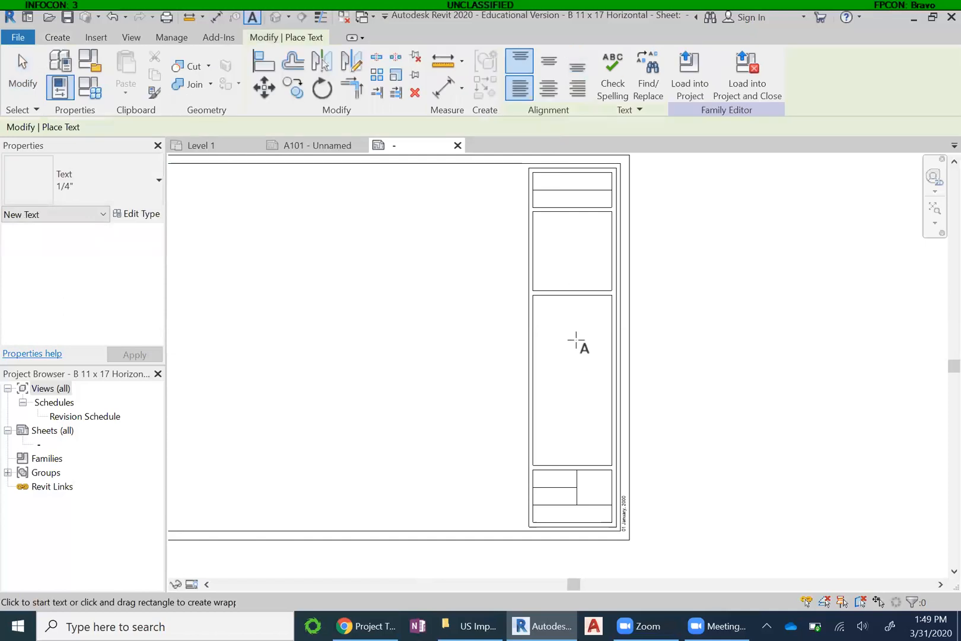
pyautogui.scroll(-2, 551, 418)
pyautogui.scroll(1, 545, 412)
pyautogui.scroll(5, 545, 412)
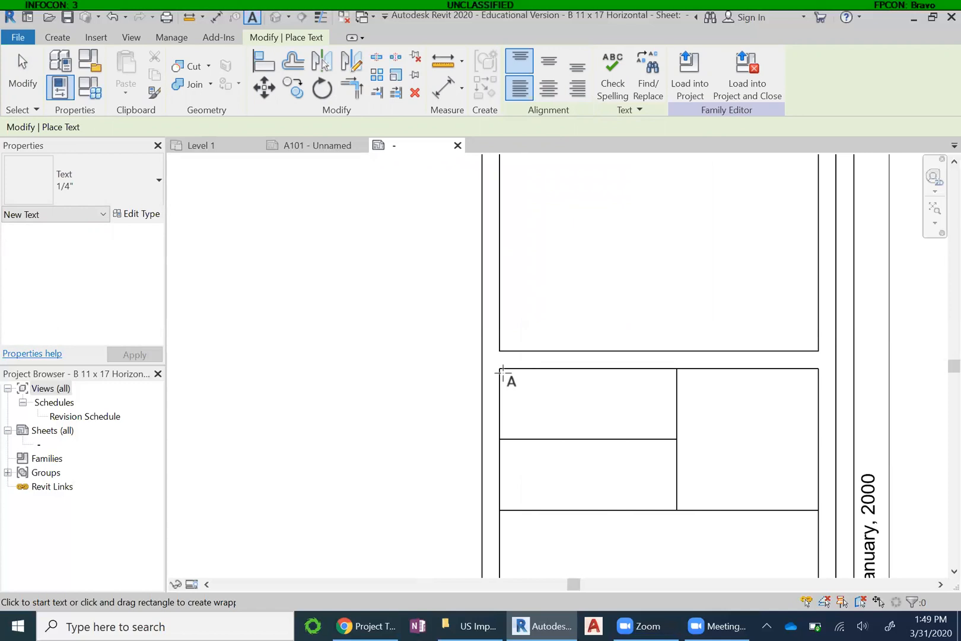
pyautogui.moveTo(502, 372); pyautogui.dragTo(670, 423)
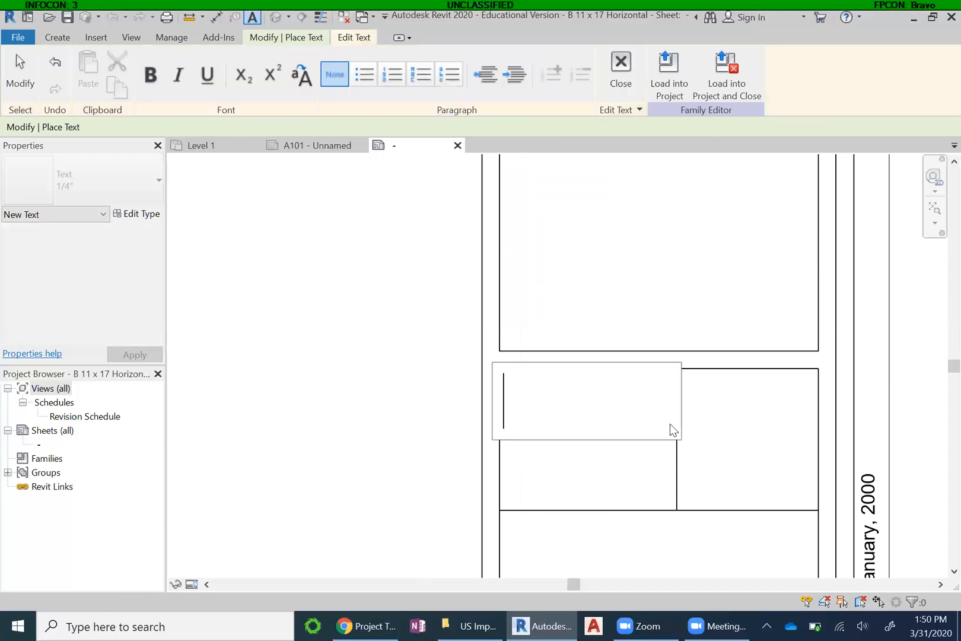
pyautogui.write('Draw')
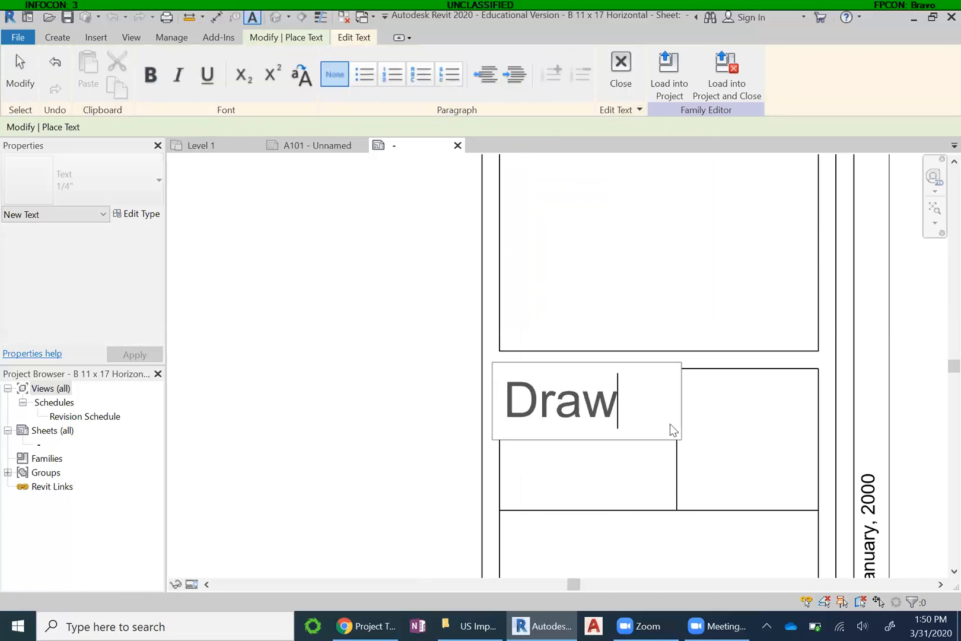
pyautogui.write('n By:')
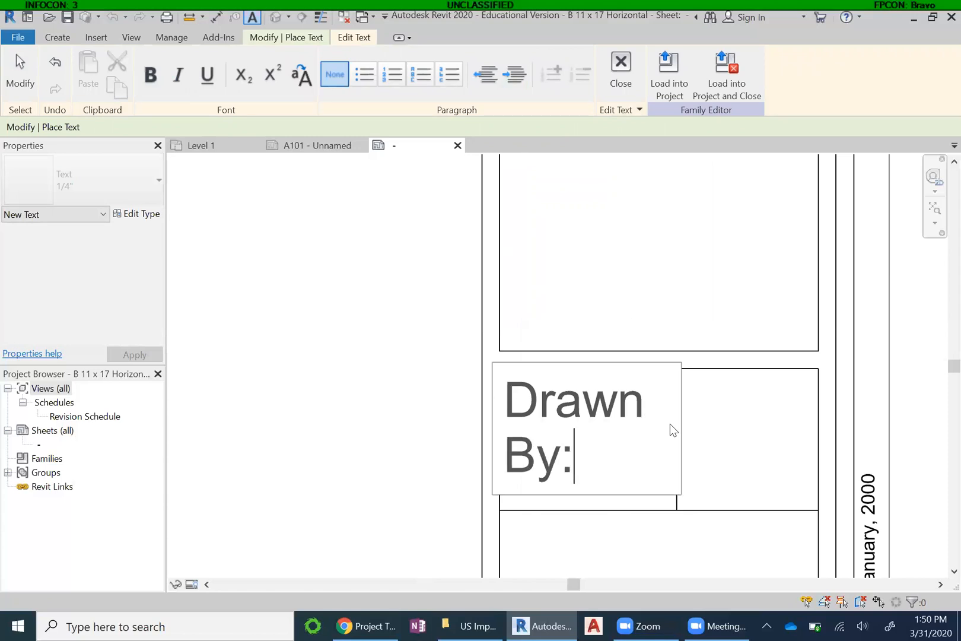
pyautogui.click(381, 411)
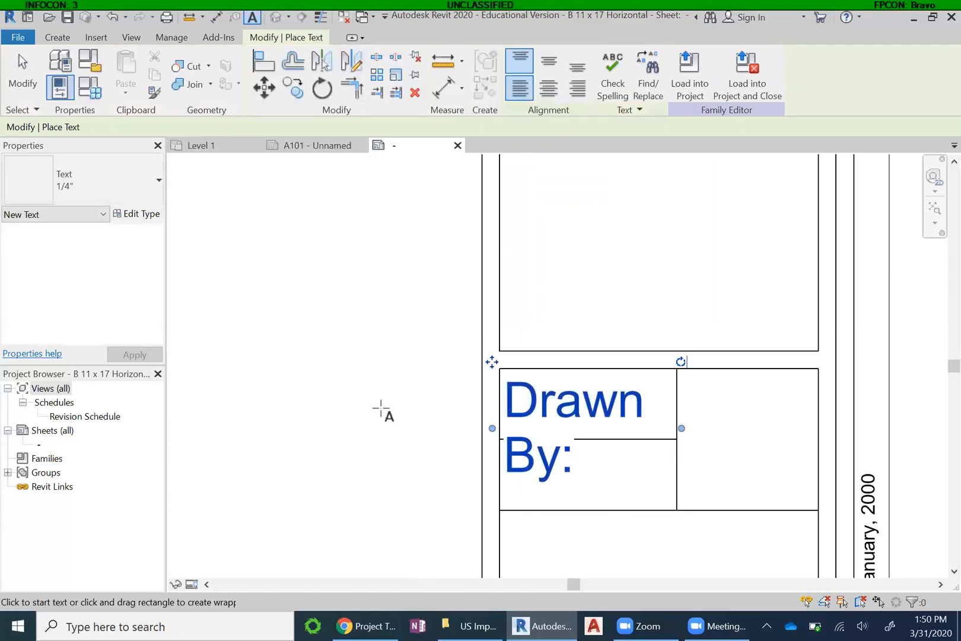
pyautogui.press('Escape')
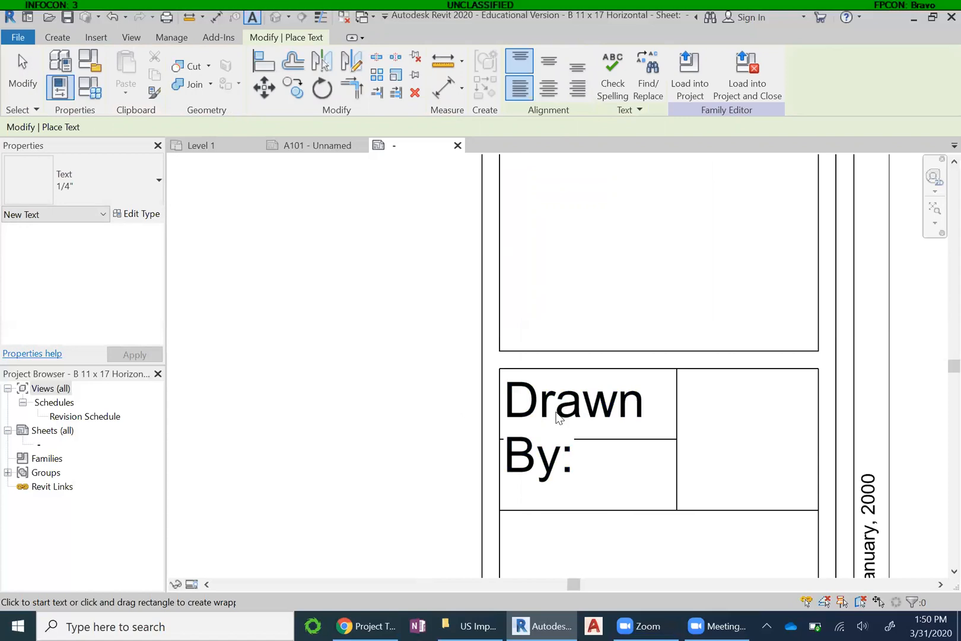
pyautogui.press('Escape')
# Change the "Drawn By:" text note to the 1/16" text type
pyautogui.click(575, 405)
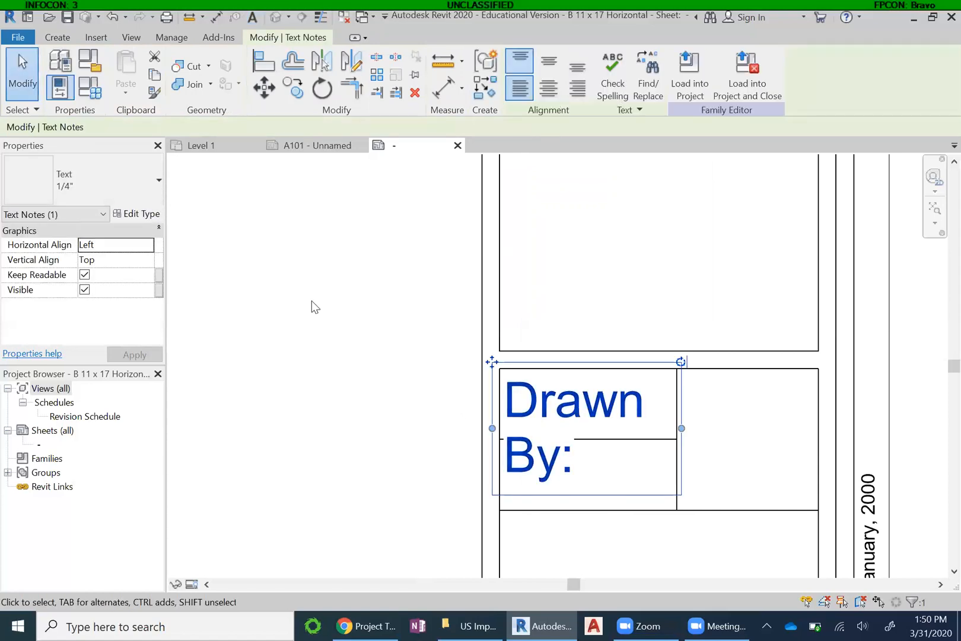
pyautogui.click(146, 172)
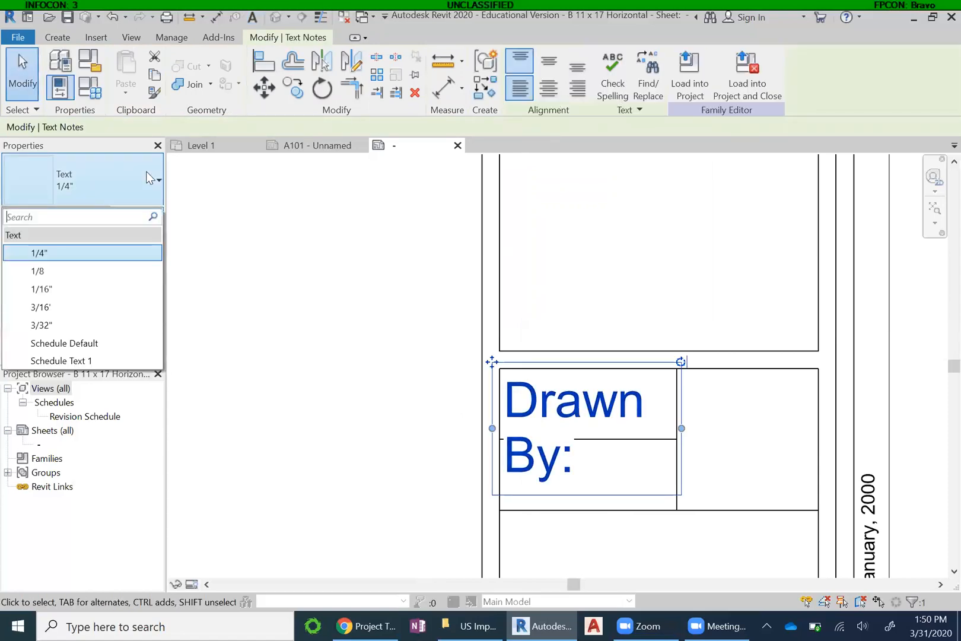
pyautogui.click(61, 290)
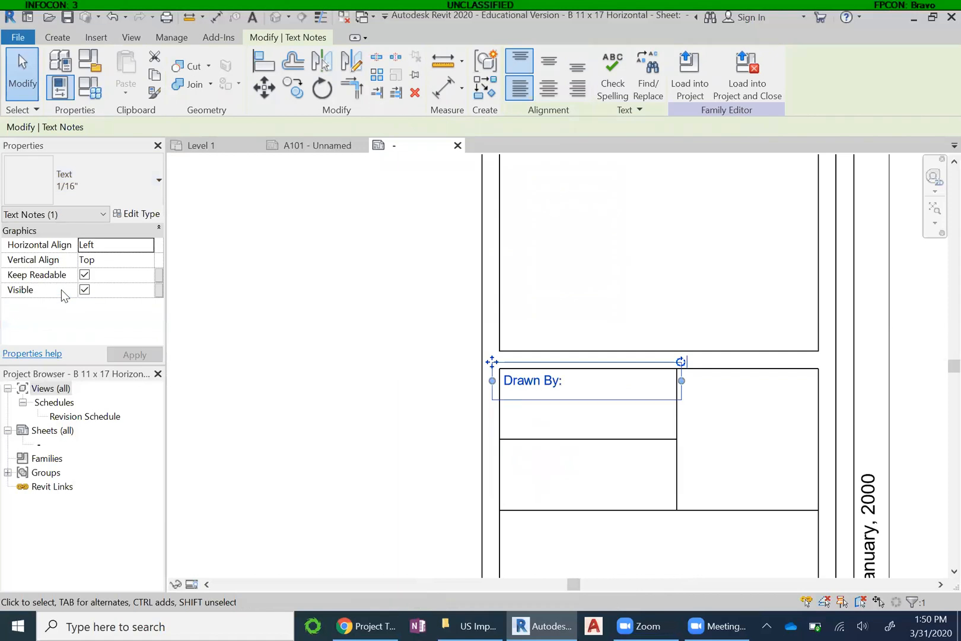
# Review the available text types and the 1/16" type's font and size properties, leaving them without changes
pyautogui.click(151, 184)
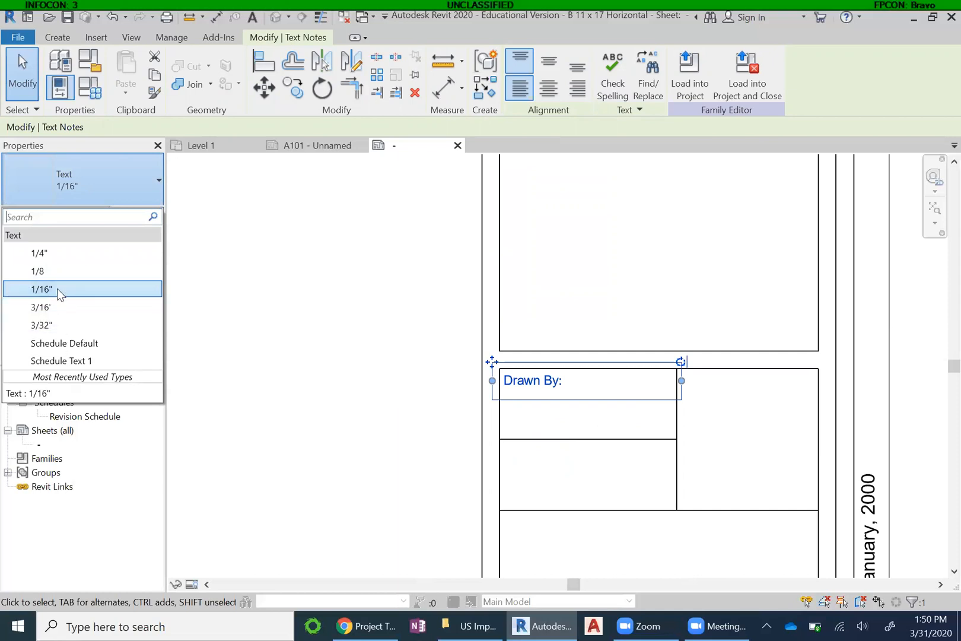
pyautogui.click(314, 335)
pyautogui.click(556, 385)
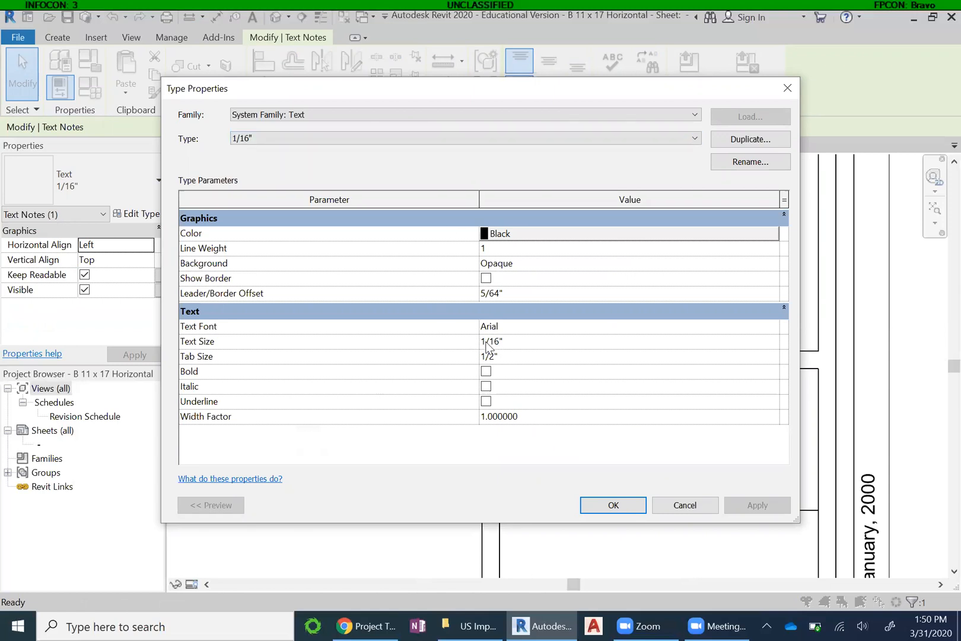
pyautogui.click(685, 505)
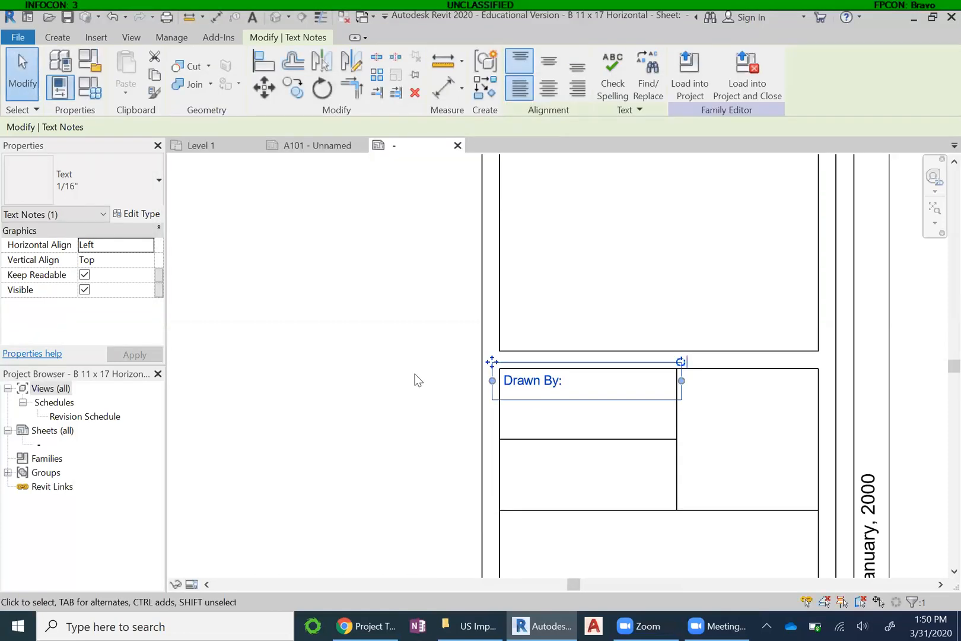
# Copy the "Drawn By:" text note from the upper-left cell corner to the corner of the cell directly below
pyautogui.press('c')
pyautogui.press('o')
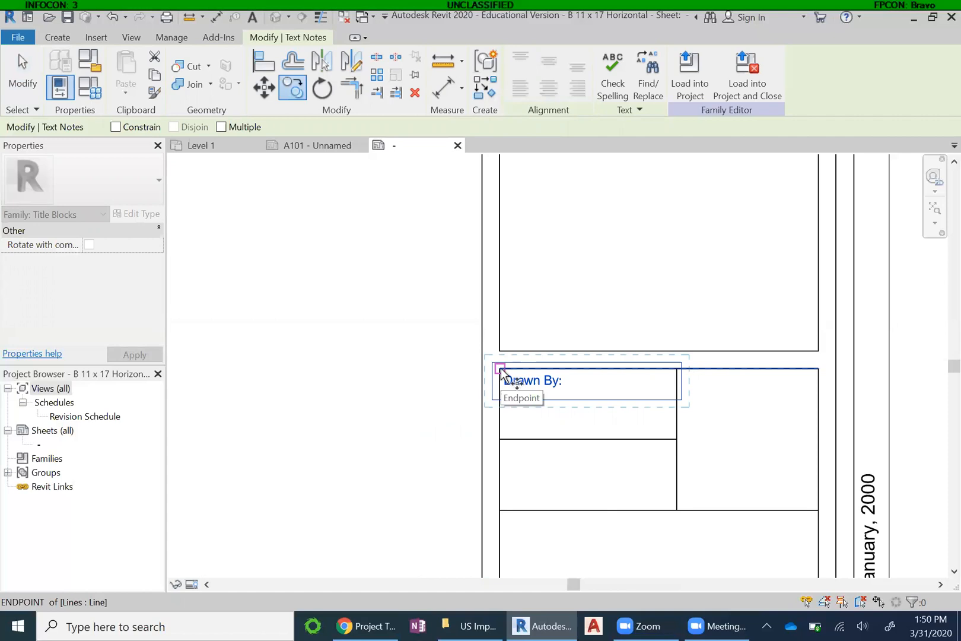
pyautogui.click(499, 369)
pyautogui.click(500, 439)
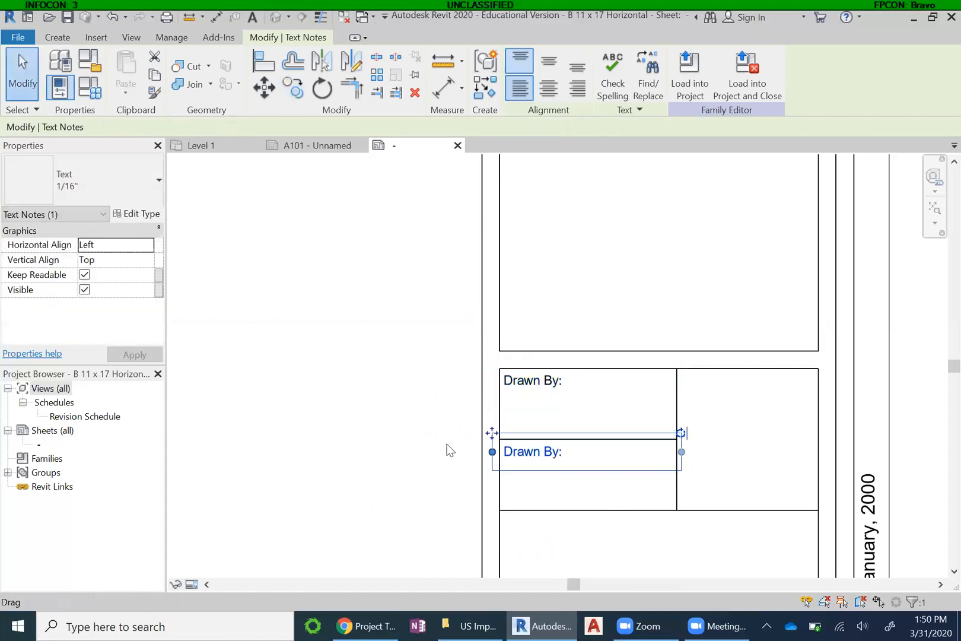
pyautogui.press('Escape')
# Set the text size of the 1/16" text type to 1/32"
pyautogui.click(541, 387)
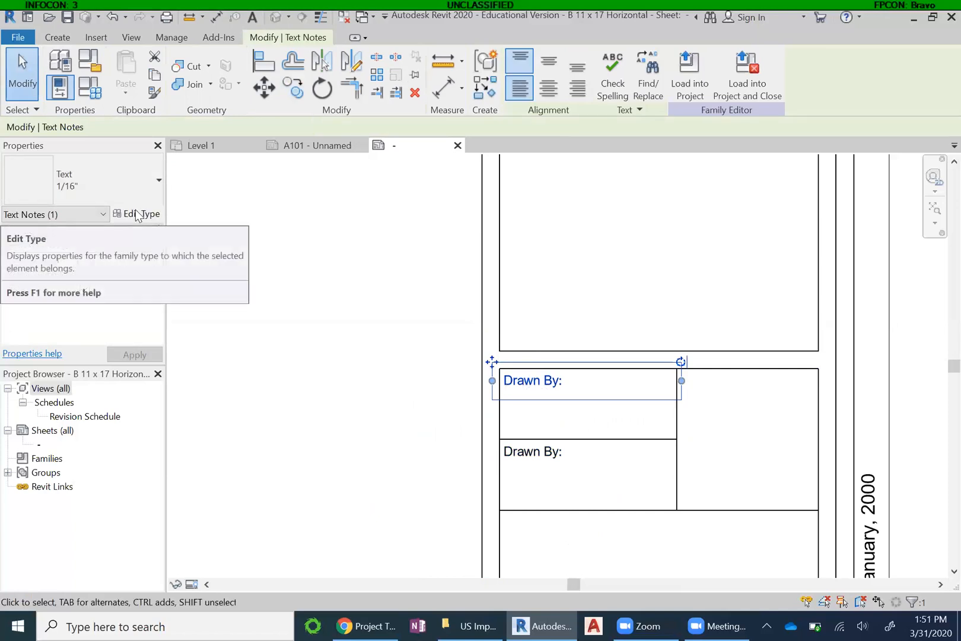
pyautogui.click(136, 214)
pyautogui.click(487, 341)
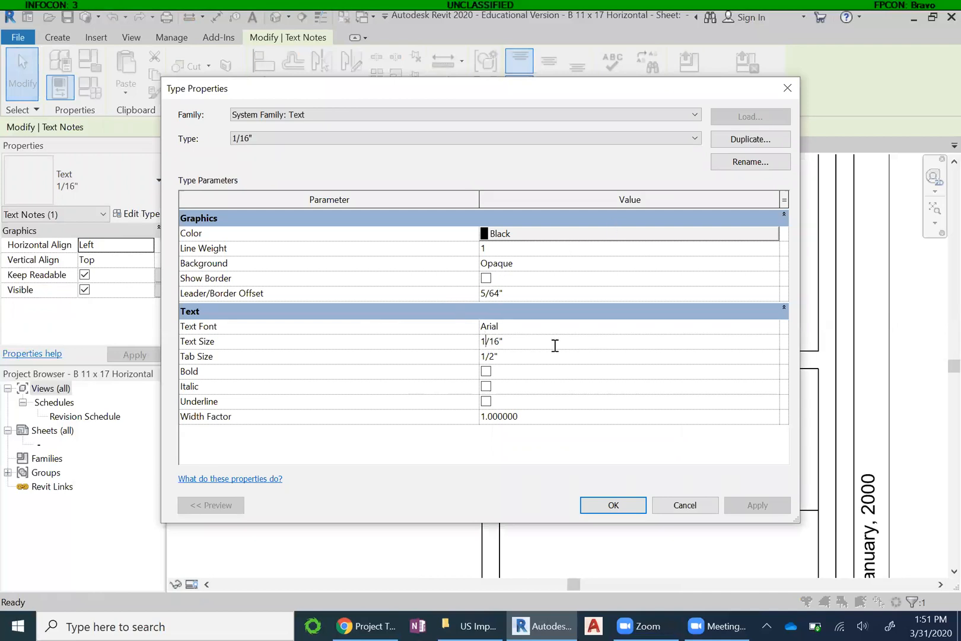
pyautogui.press('Delete')
pyautogui.press('Delete')
pyautogui.write('32')
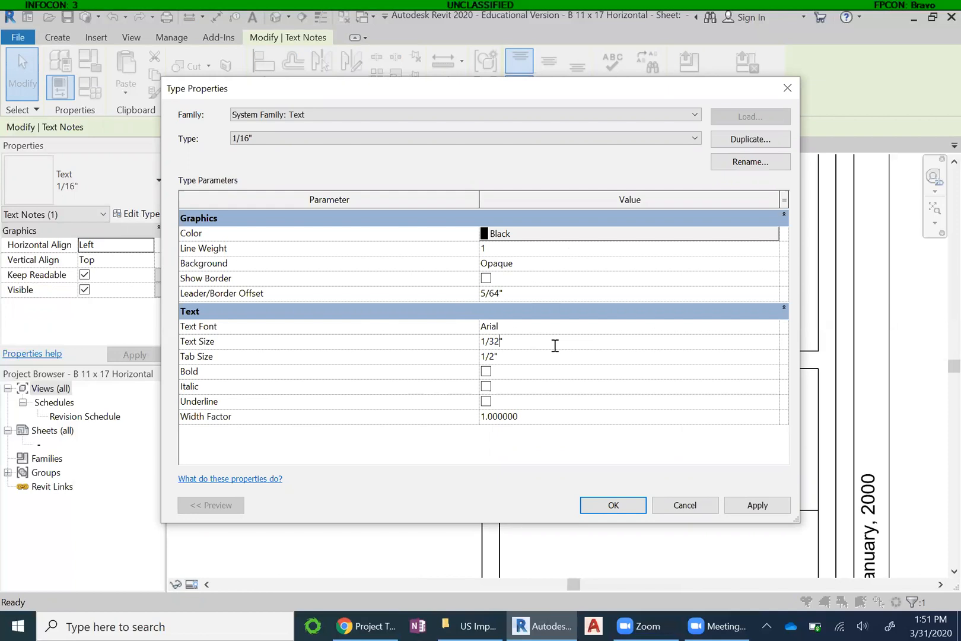
pyautogui.click(617, 506)
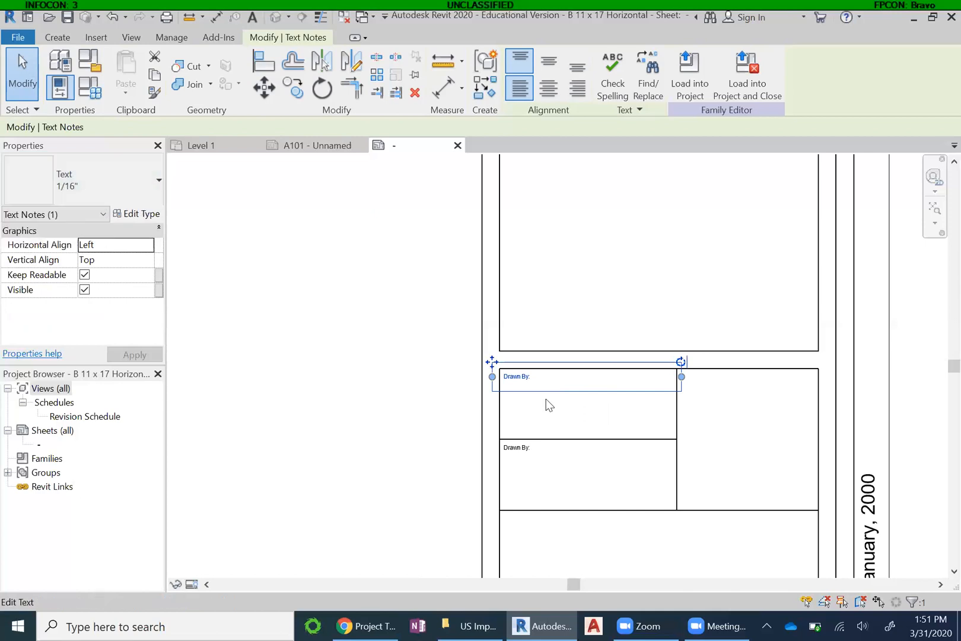
# Restore the 1/16" text type's text size to 1/16"
pyautogui.click(131, 214)
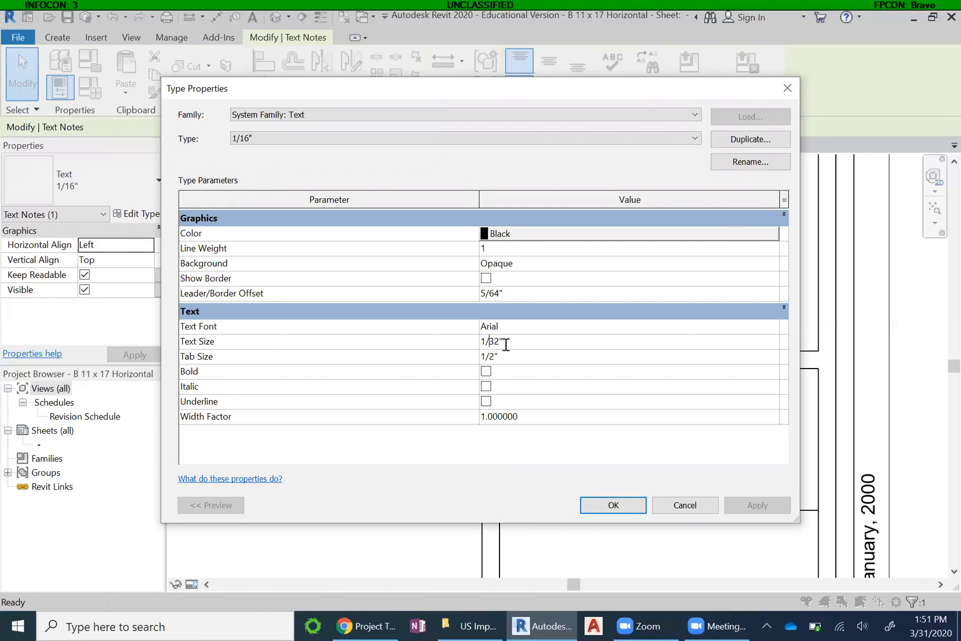
pyautogui.press('Delete')
pyautogui.press('Delete')
pyautogui.write('16')
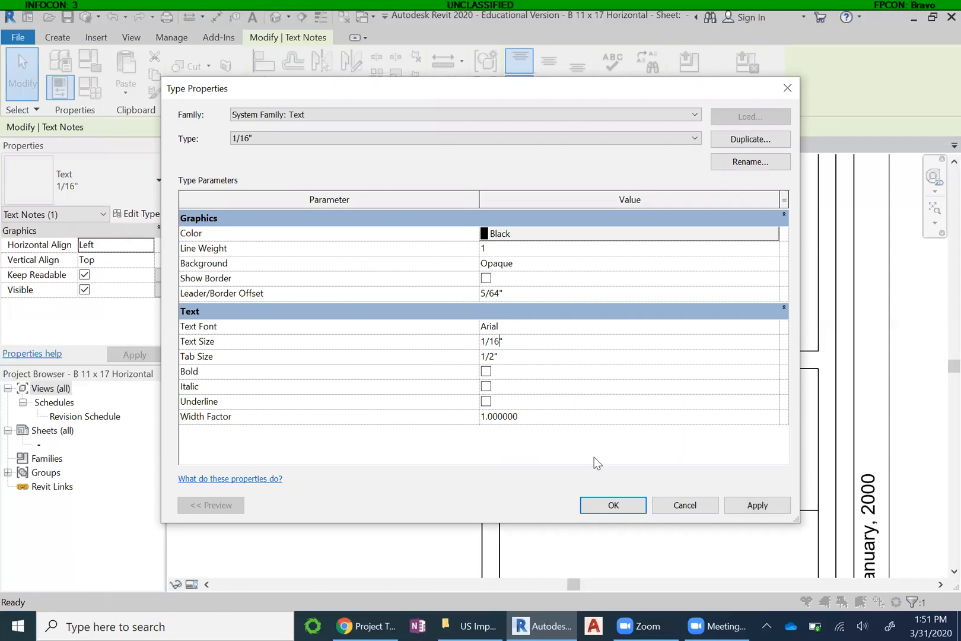
pyautogui.click(613, 504)
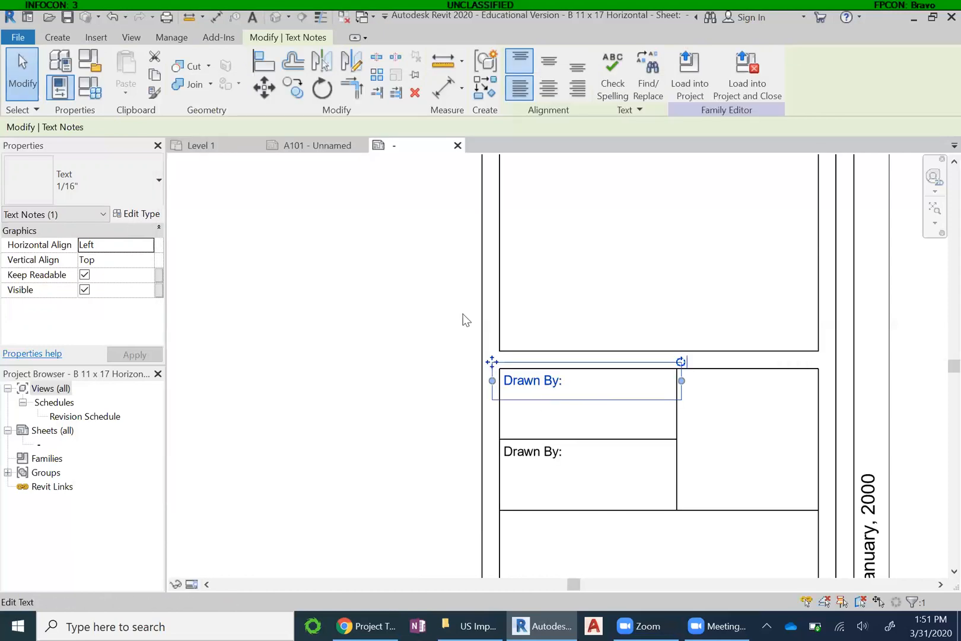
# Duplicate the 1/16" text type as a new type named 1/32"
pyautogui.click(150, 189)
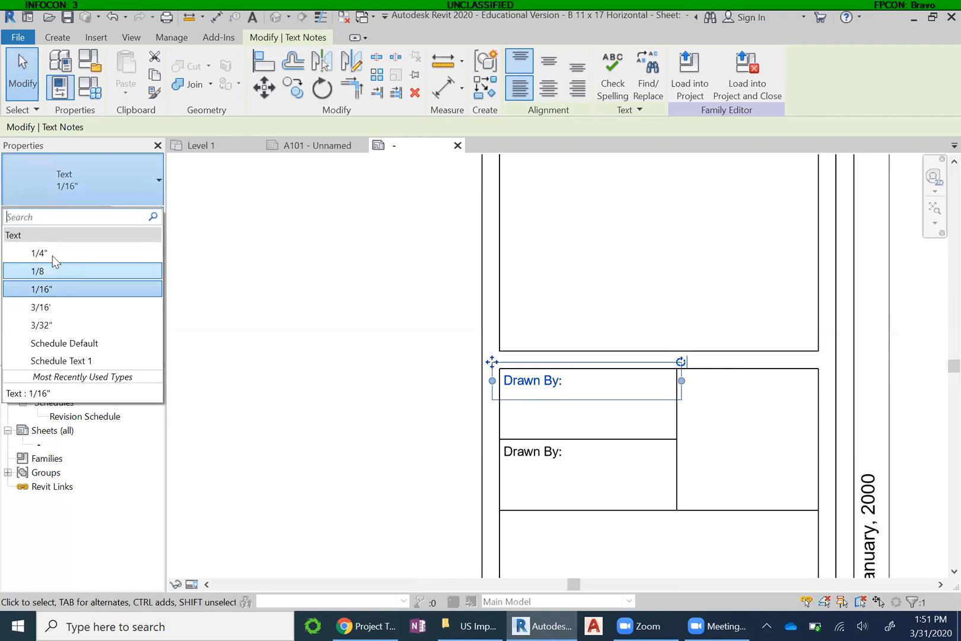
pyautogui.click(139, 179)
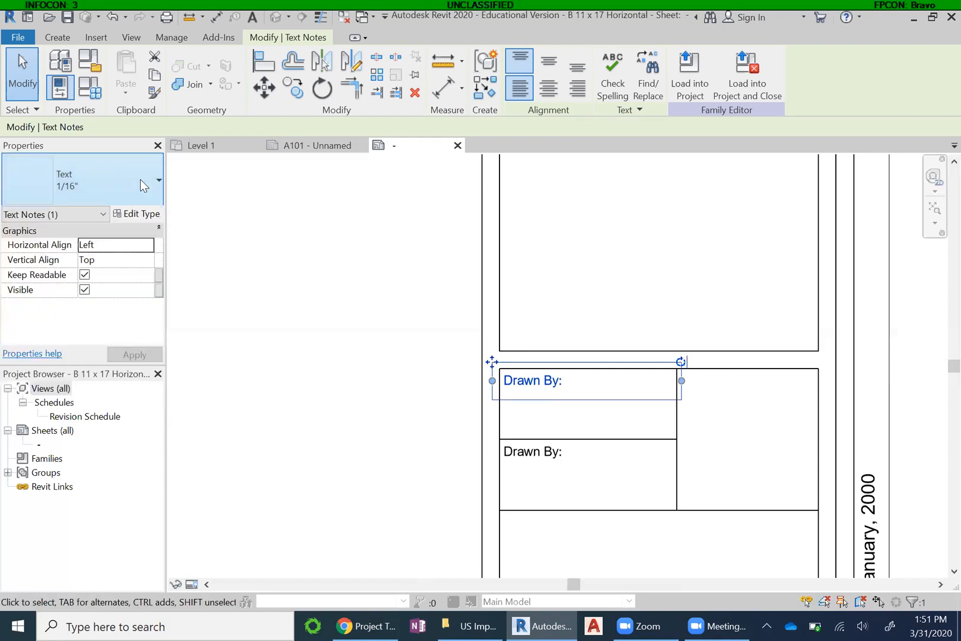
pyautogui.click(138, 214)
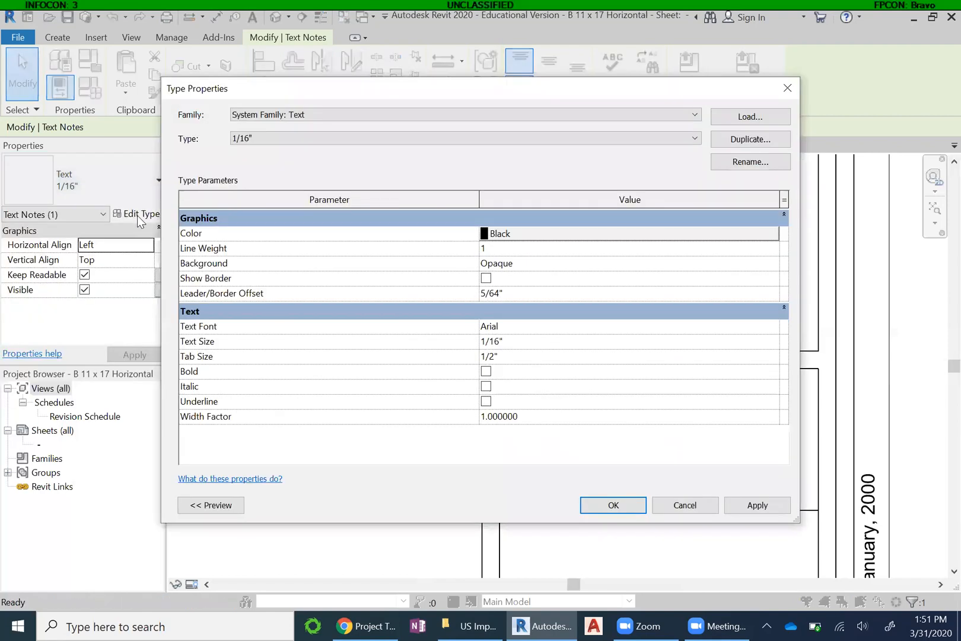
pyautogui.click(740, 140)
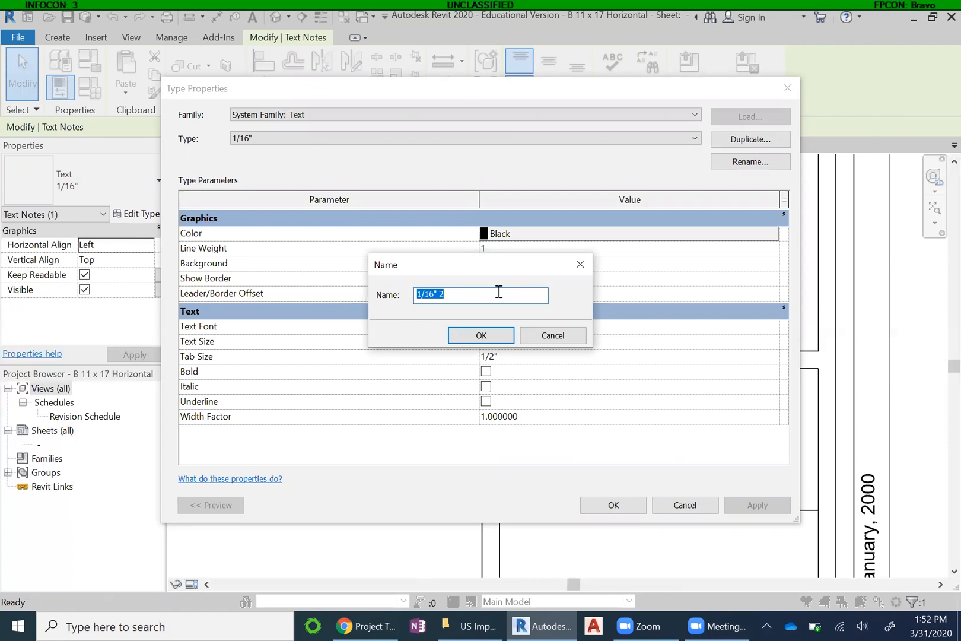
pyautogui.write('1/32')
pyautogui.click(481, 336)
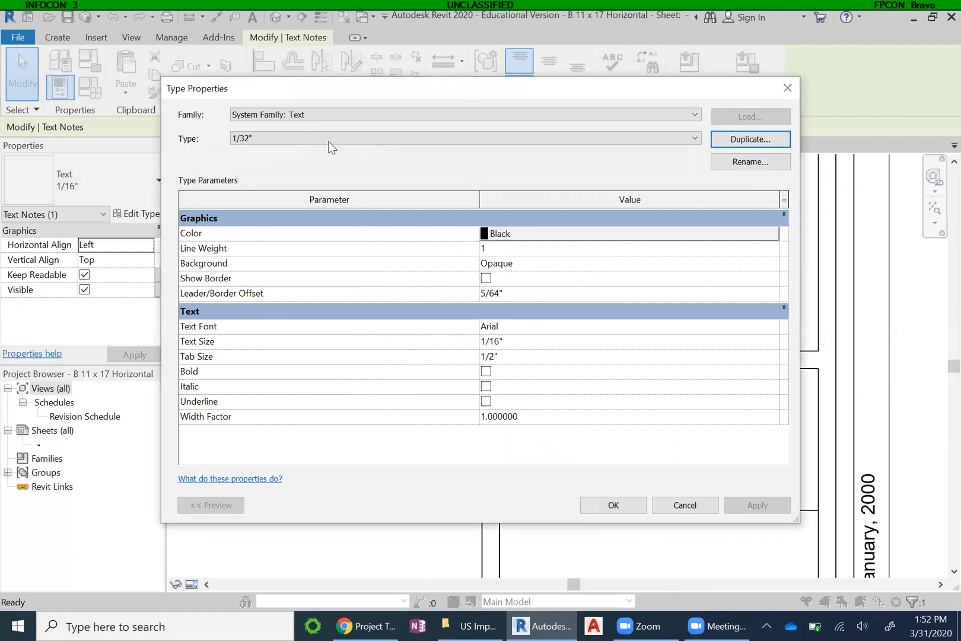
# Set the new 1/32" type's text size to 1/32" and apply the type to the upper-left "Drawn By:" note
pyautogui.click(297, 138)
pyautogui.press('Down')
pyautogui.click(268, 141)
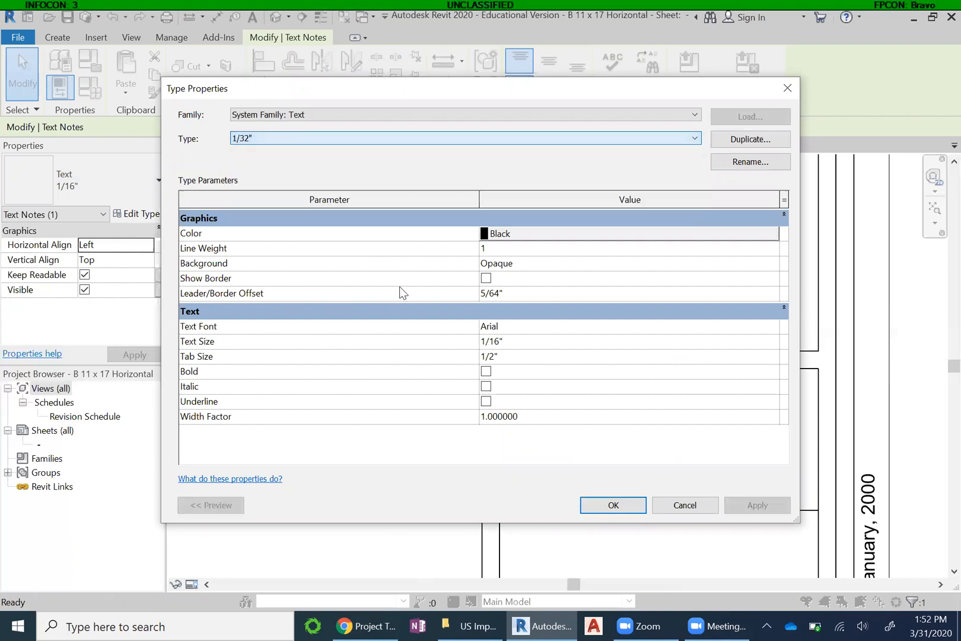
pyautogui.click(494, 341)
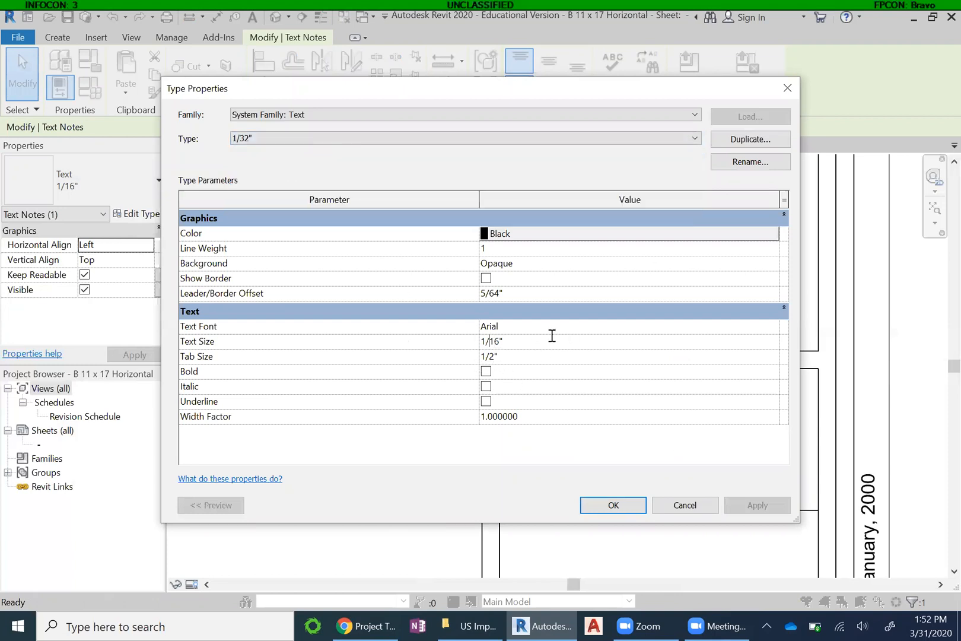
pyautogui.press('Delete')
pyautogui.press('Delete')
pyautogui.write('32')
pyautogui.click(613, 505)
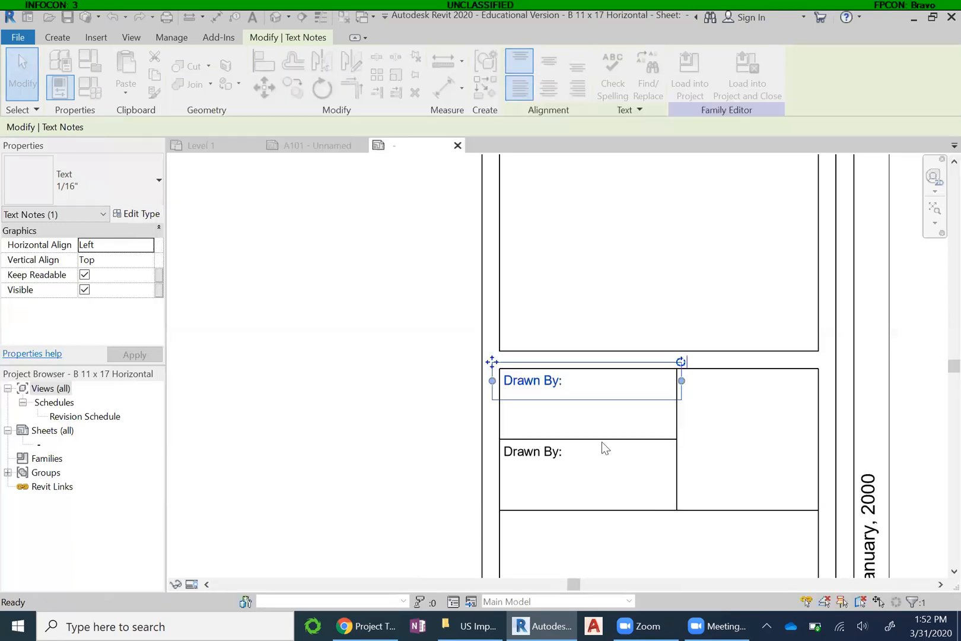
# Change the upper-left "Drawn By:" note back to the 1/16" text type
pyautogui.click(529, 456)
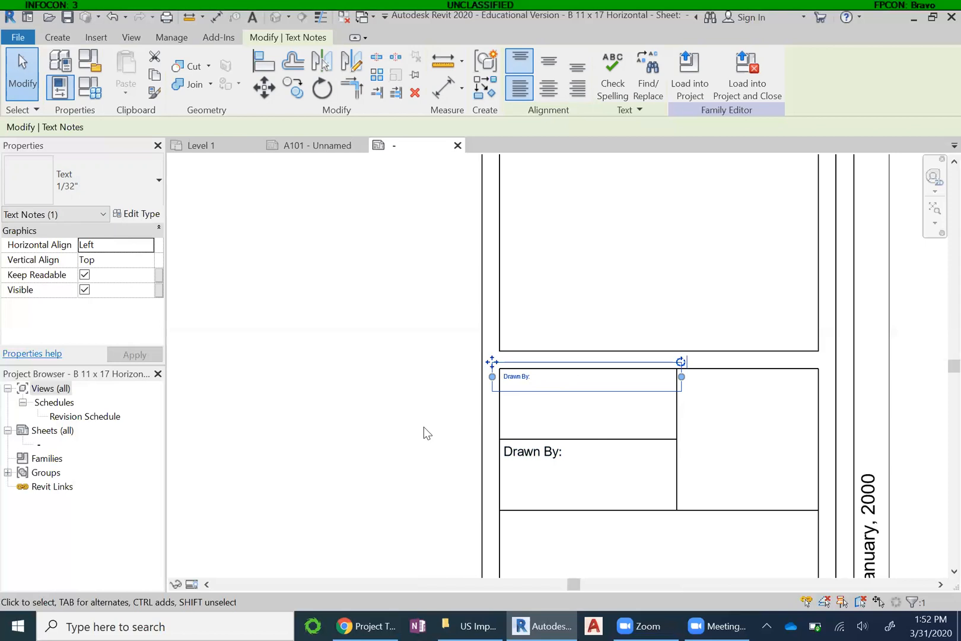
pyautogui.click(143, 214)
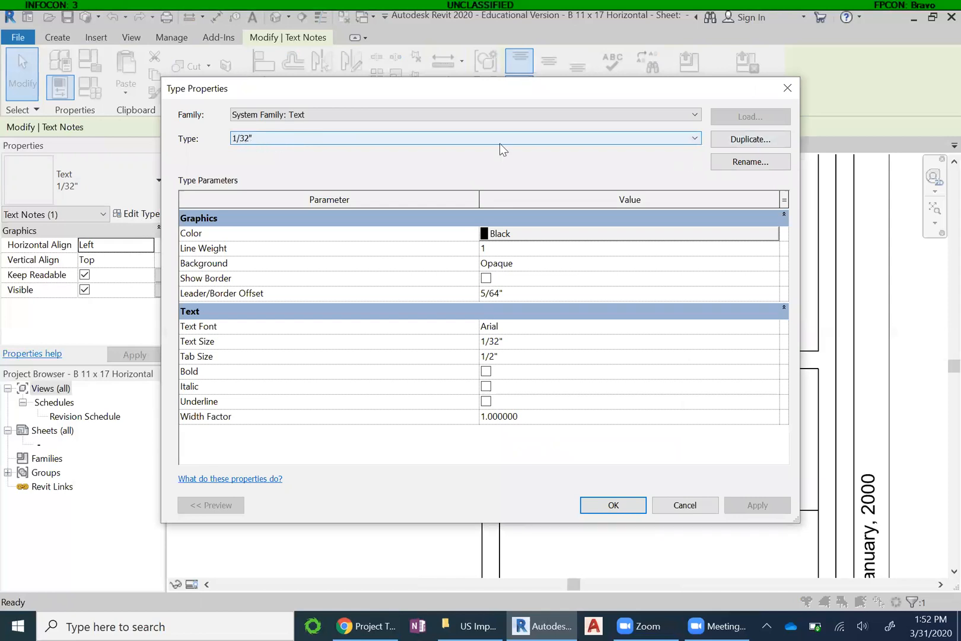
pyautogui.click(685, 506)
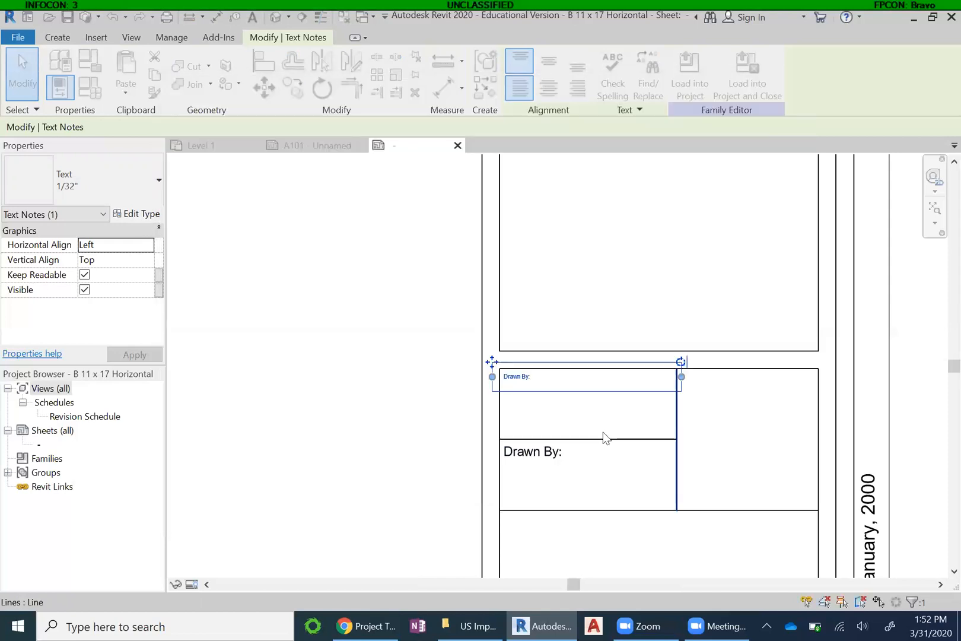
pyautogui.click(130, 183)
pyautogui.click(59, 288)
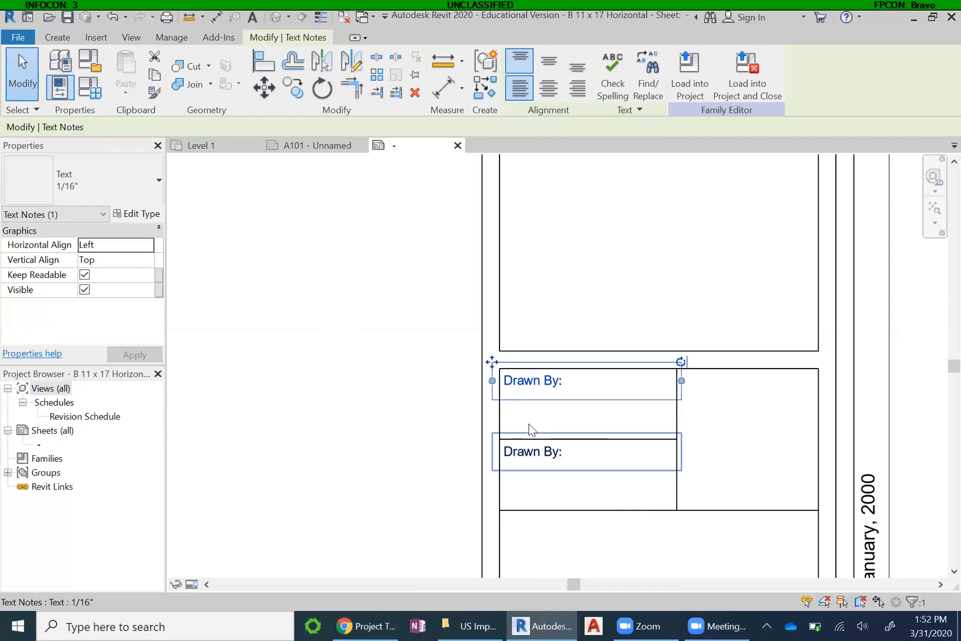
# Copy the upper-left "Drawn By:" note to the matching corner of the full-width cell at the base of the box
pyautogui.scroll(-1, 468, 320)
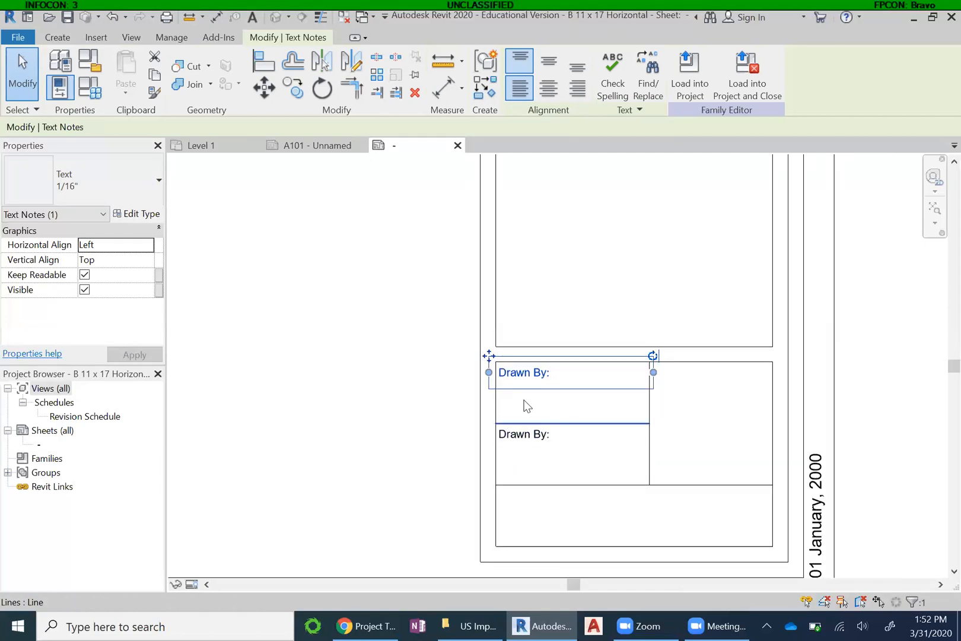
pyautogui.click(293, 87)
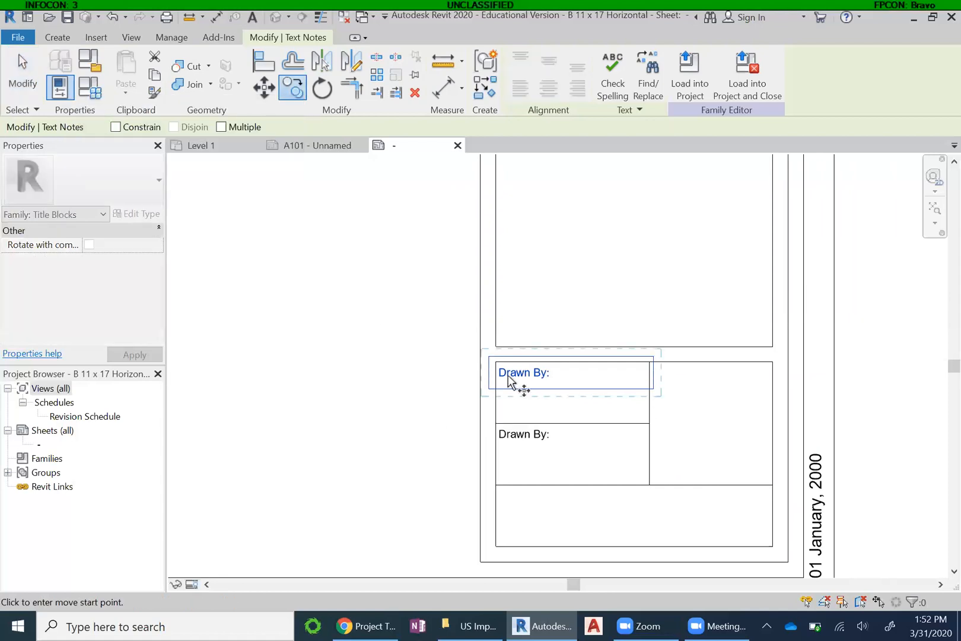
pyautogui.click(496, 361)
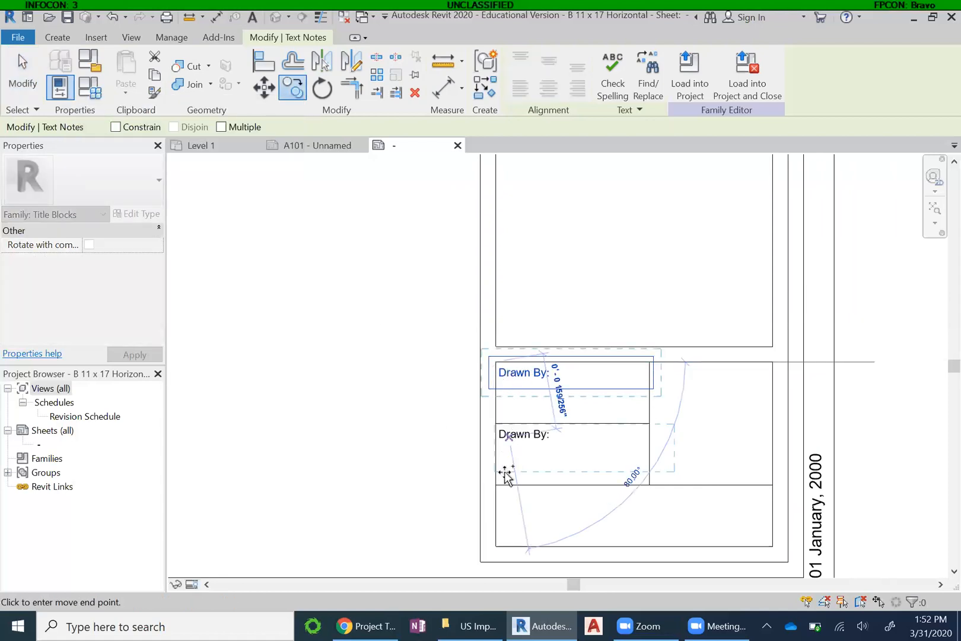
pyautogui.click(497, 485)
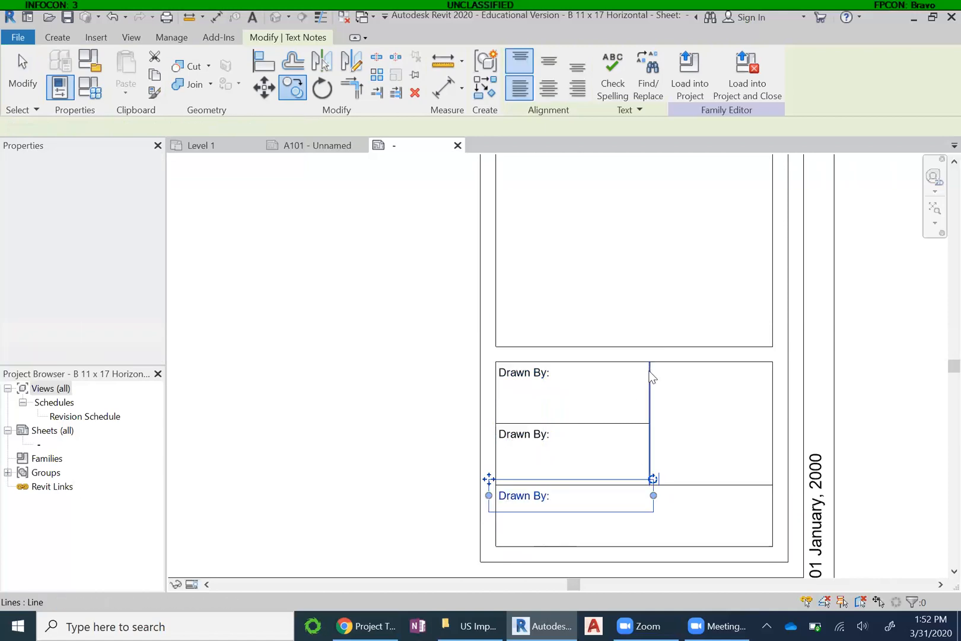
# Copy the "Drawn By:" note from the full-width base cell to the upper-left corner of the tall right-hand cell
pyautogui.click(297, 88)
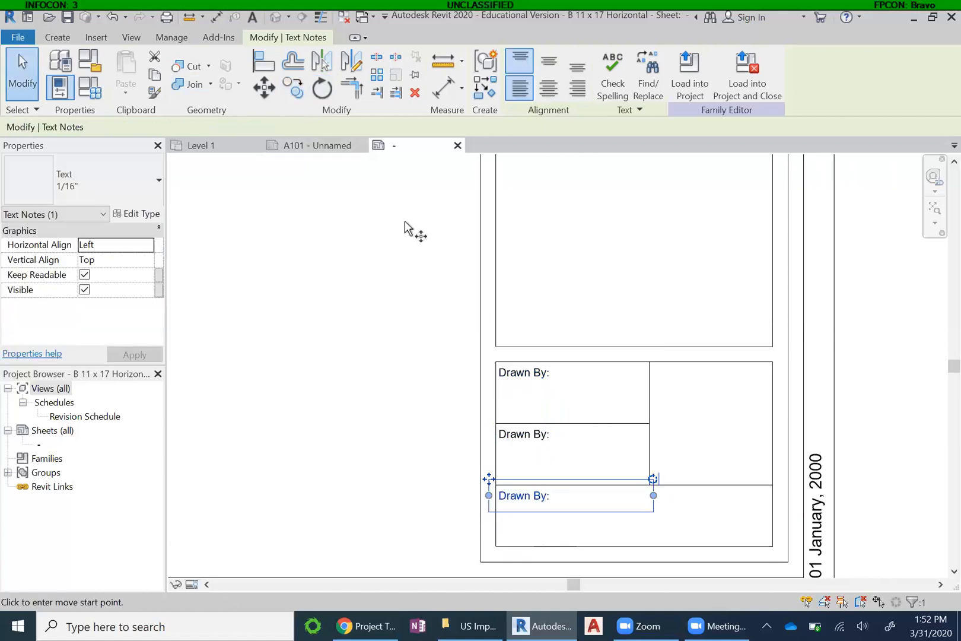
pyautogui.click(495, 483)
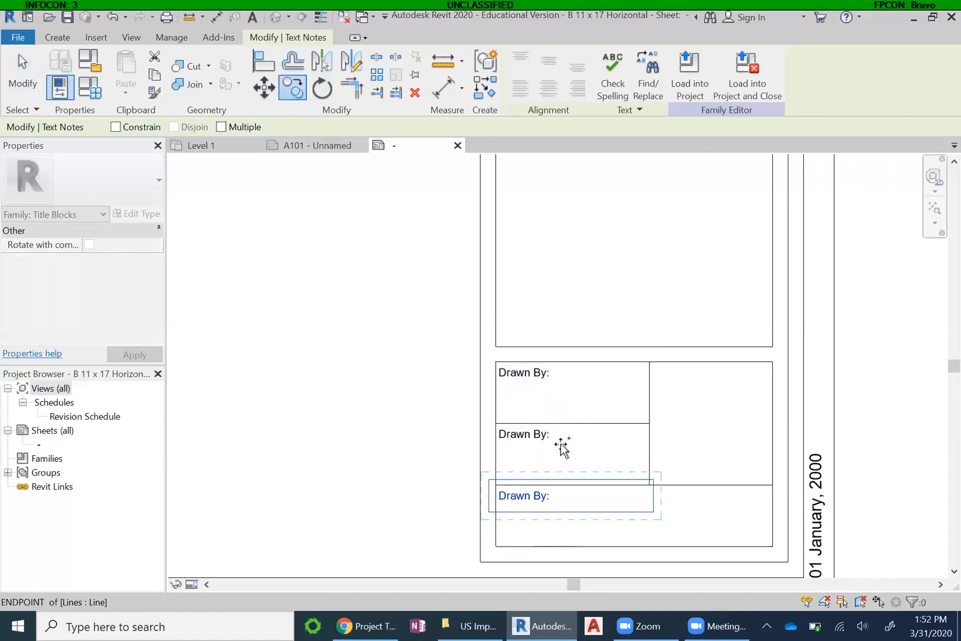
pyautogui.click(650, 363)
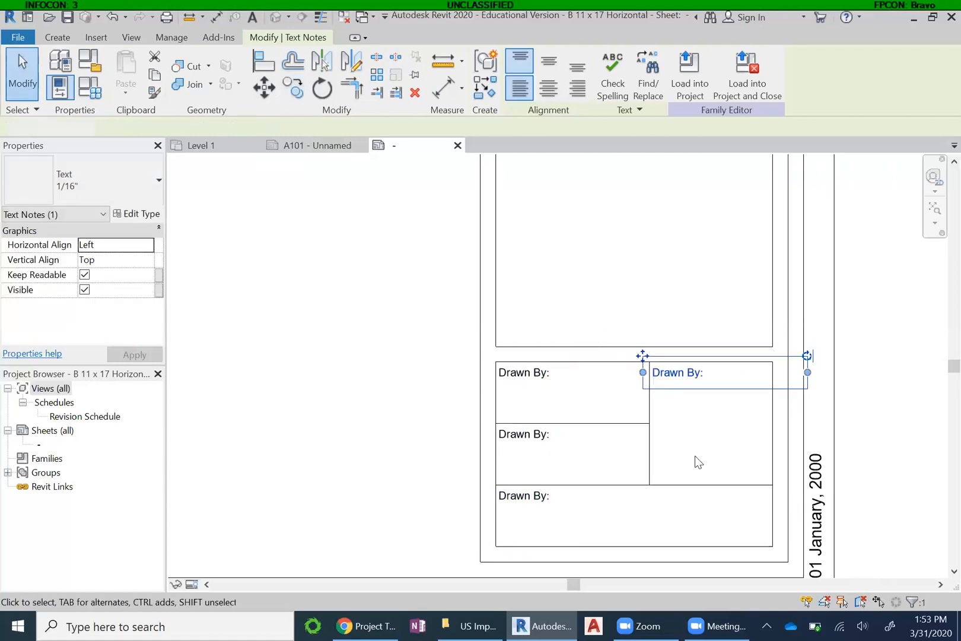
pyautogui.click(523, 388)
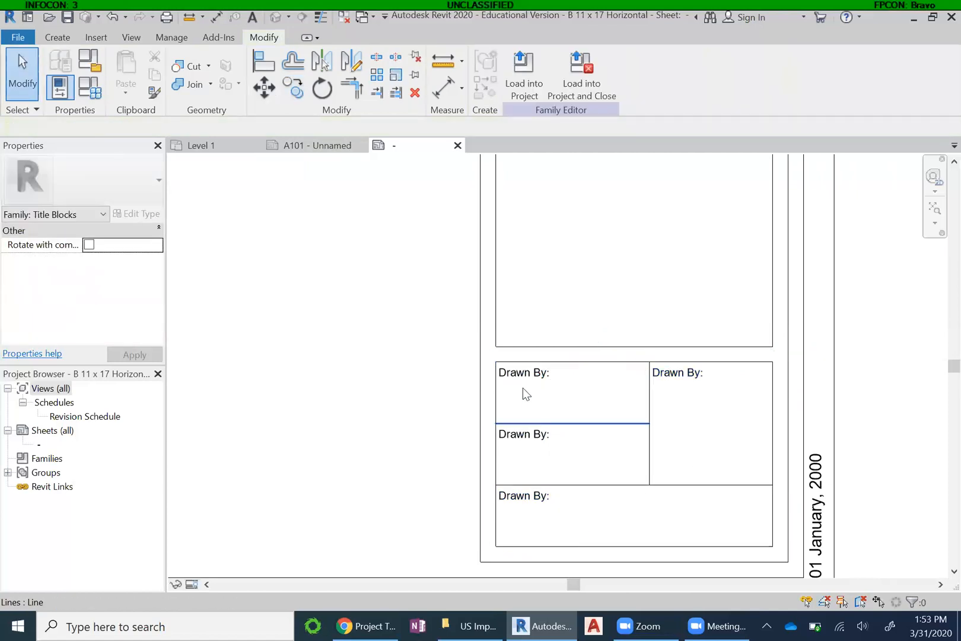
# Change the text note in the middle-left cell to read "Checked By:"
pyautogui.doubleClick(526, 436)
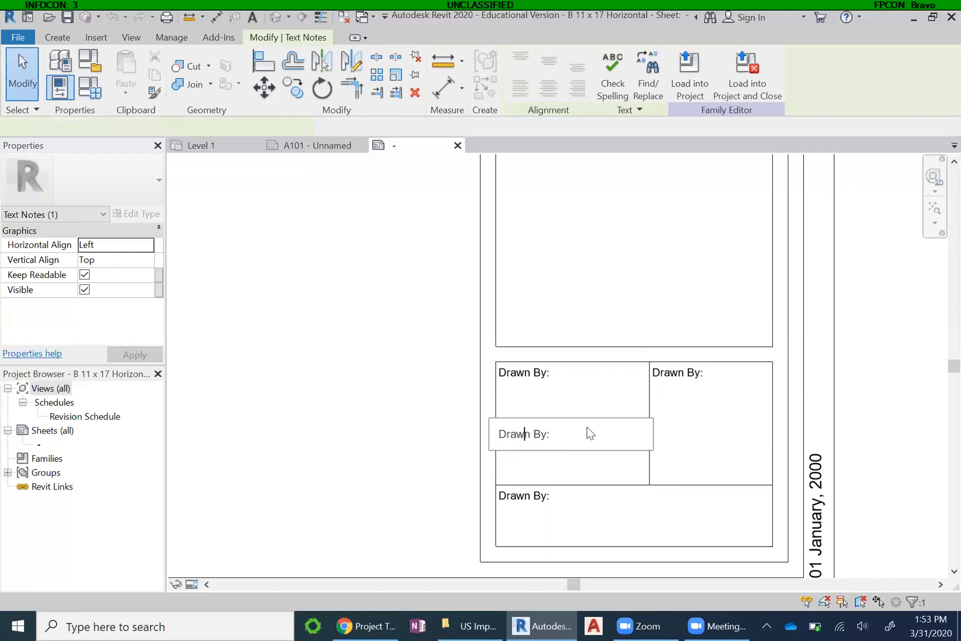
pyautogui.press('BackSpace')
pyautogui.press('BackSpace')
pyautogui.press('BackSpace')
pyautogui.press('BackSpace')
pyautogui.press('Delete')
pyautogui.press('Delete')
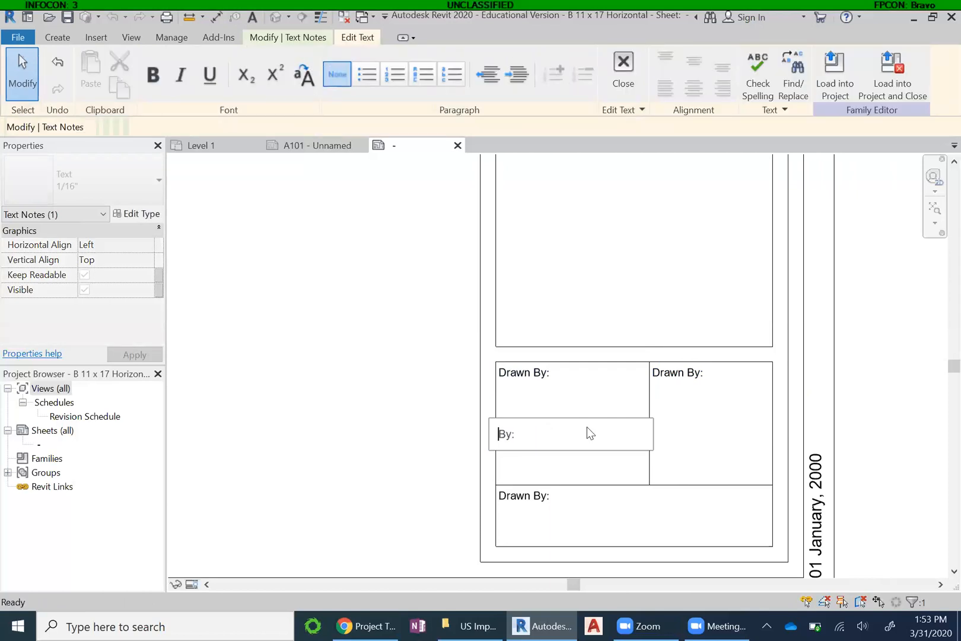
pyautogui.write('Checked')
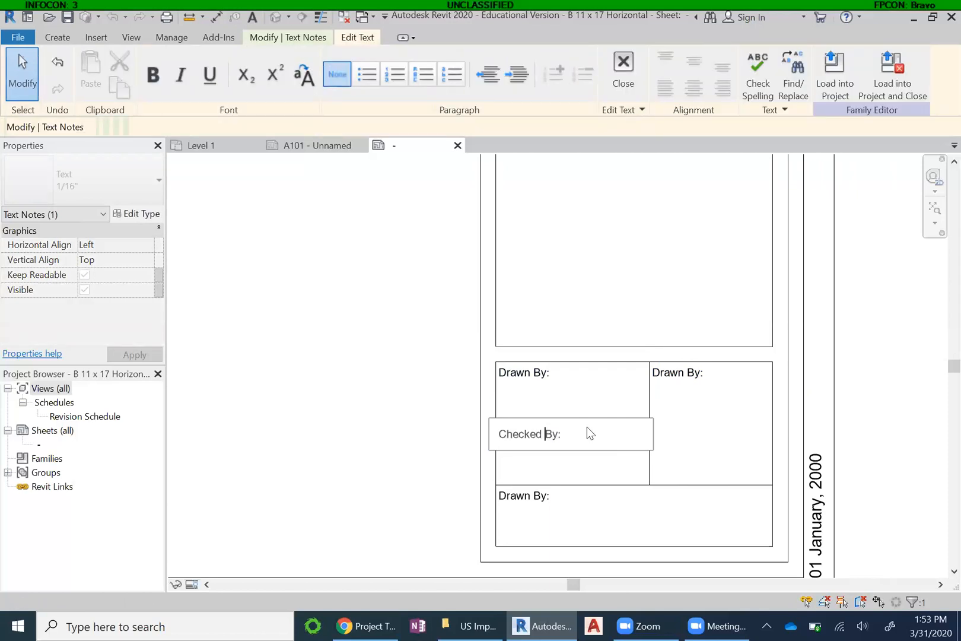
# Change the text note in the full-width base cell to read "Sheet Name:"
pyautogui.doubleClick(526, 501)
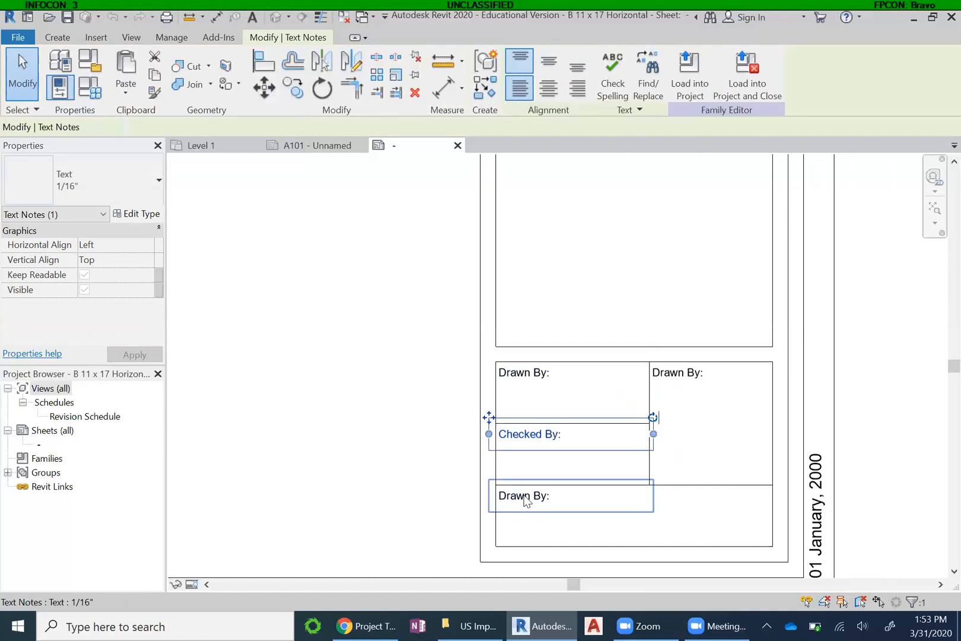
pyautogui.click(500, 499)
pyautogui.press('Delete')
pyautogui.press('Delete')
pyautogui.press('Delete')
pyautogui.press('Delete')
pyautogui.press('Delete')
pyautogui.press('Delete')
pyautogui.write('S')
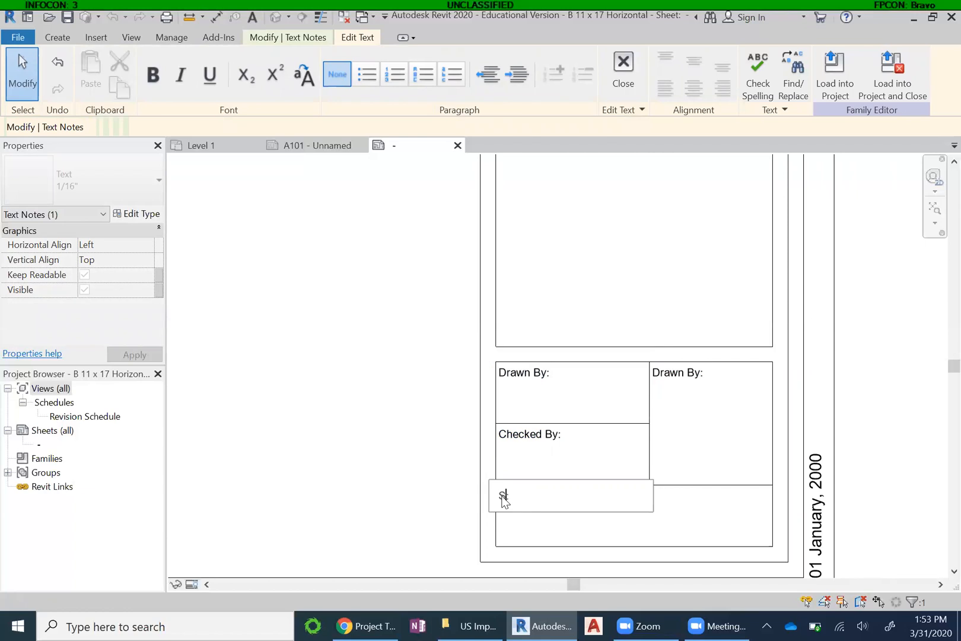
pyautogui.write('heet Name:')
# Change the text note in the tall right-hand cell to read "Sheet Number:"
pyautogui.click(676, 376)
pyautogui.click(674, 379)
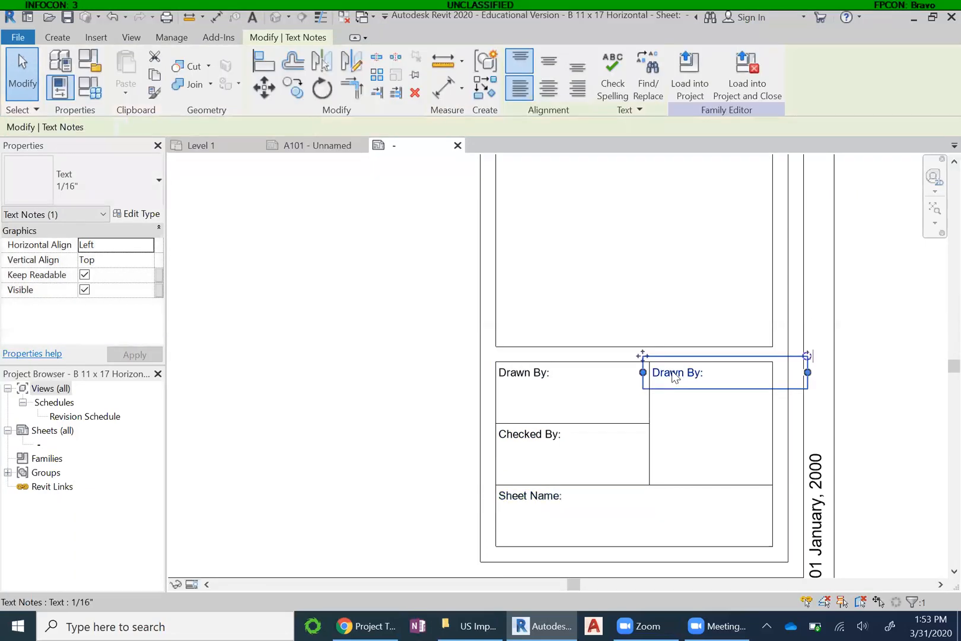
pyautogui.click(658, 378)
pyautogui.doubleClick(672, 375)
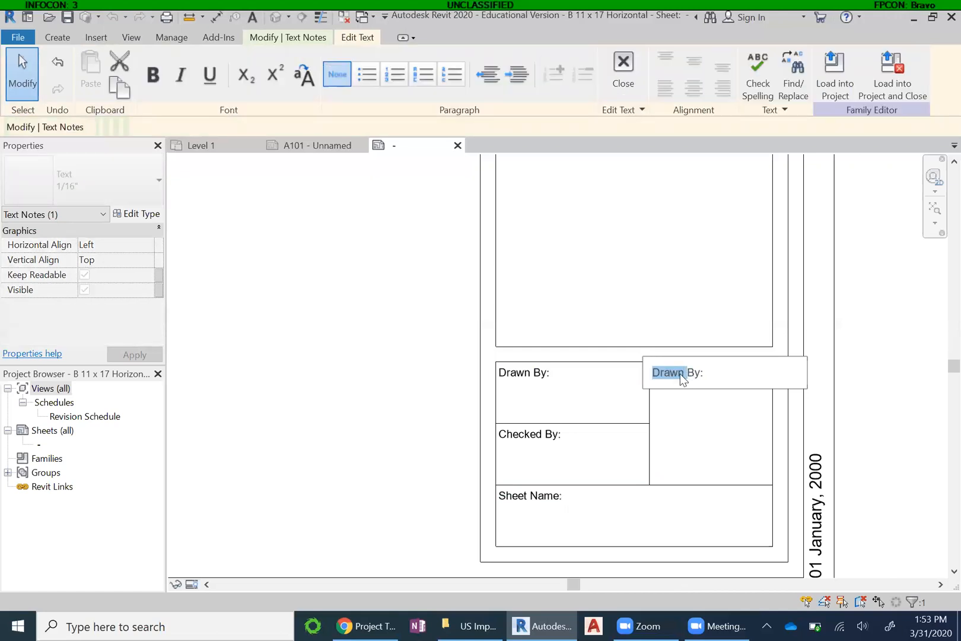
pyautogui.press('Delete')
pyautogui.press('Delete')
pyautogui.write('Sheet Number')
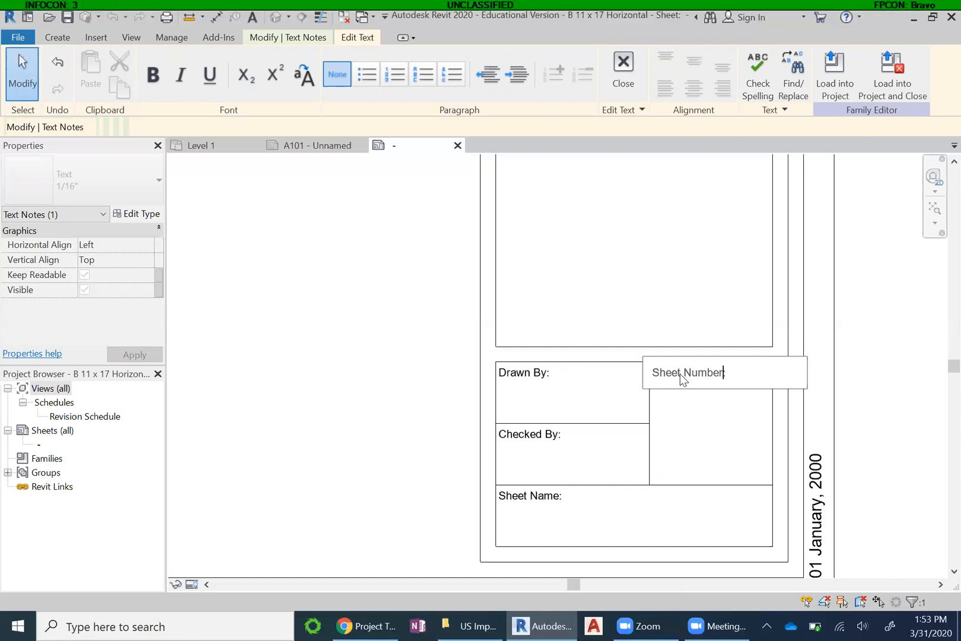
pyautogui.click(407, 508)
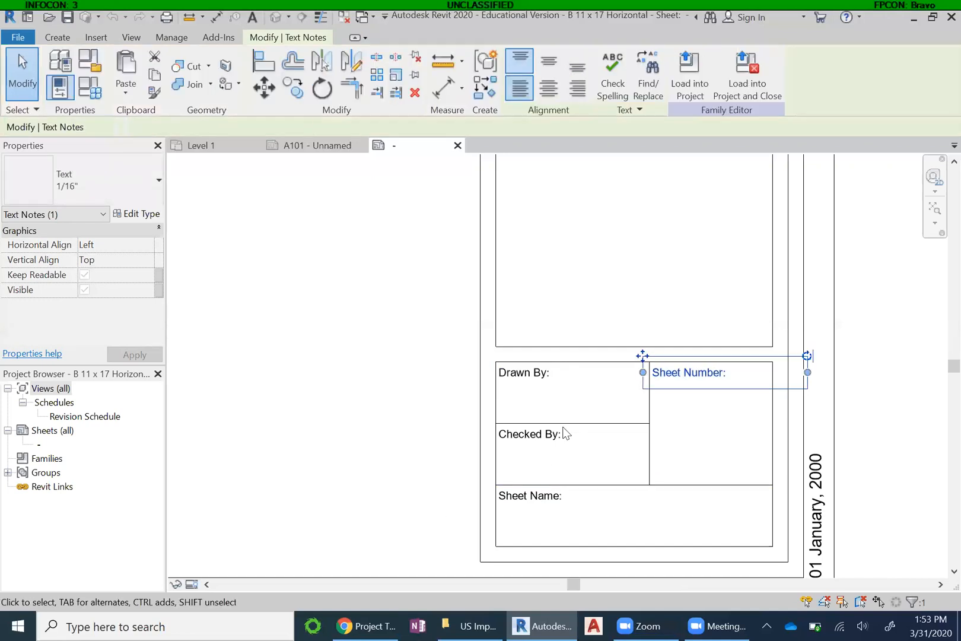
pyautogui.click(478, 411)
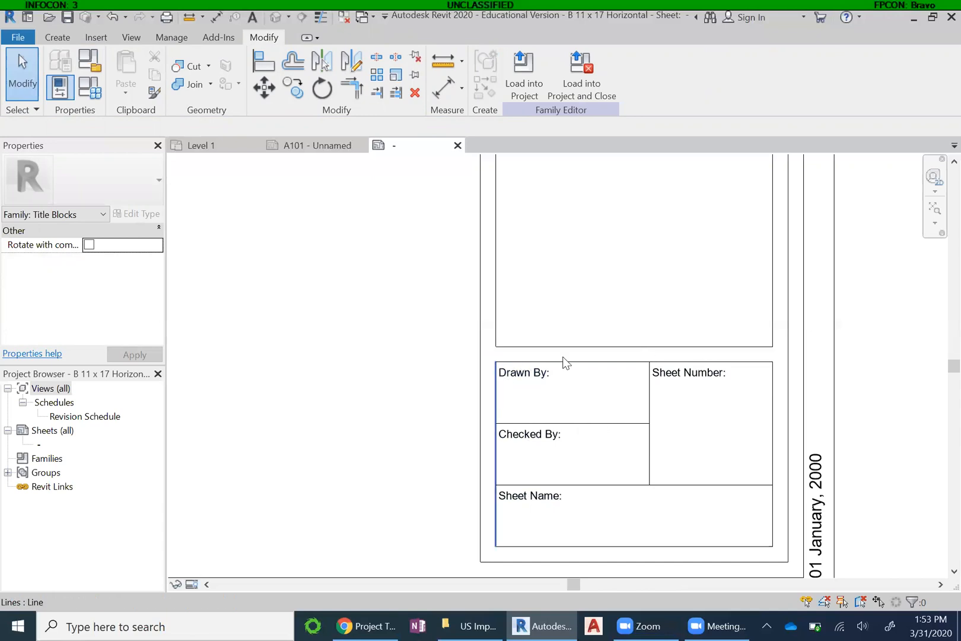
# Switch to File Explorer and examine the logo images in the desktop's Revit Tutorials folder as large thumbnails
pyautogui.scroll(-3, 462, 509)
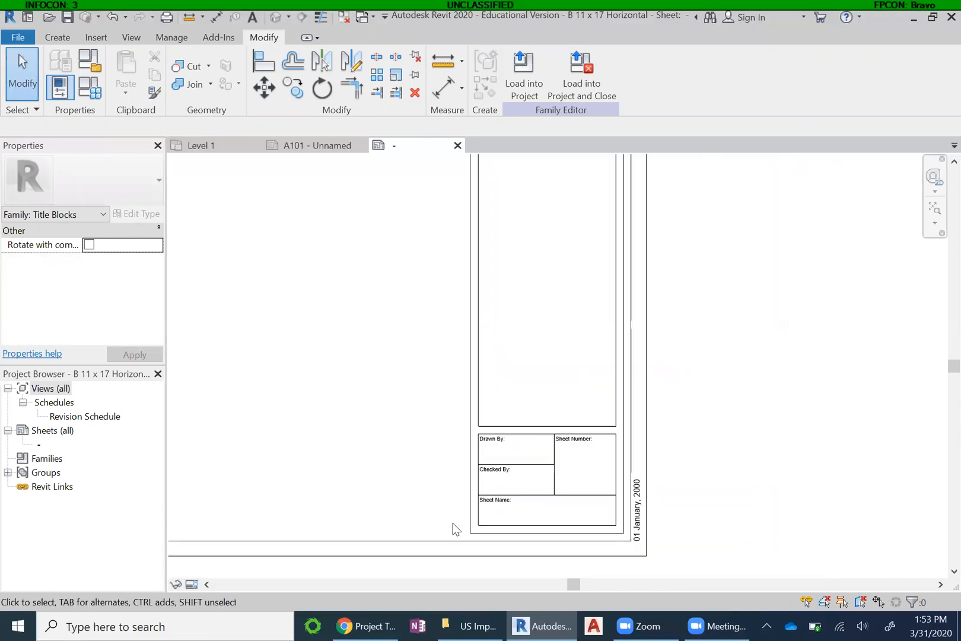
pyautogui.scroll(-3, 453, 522)
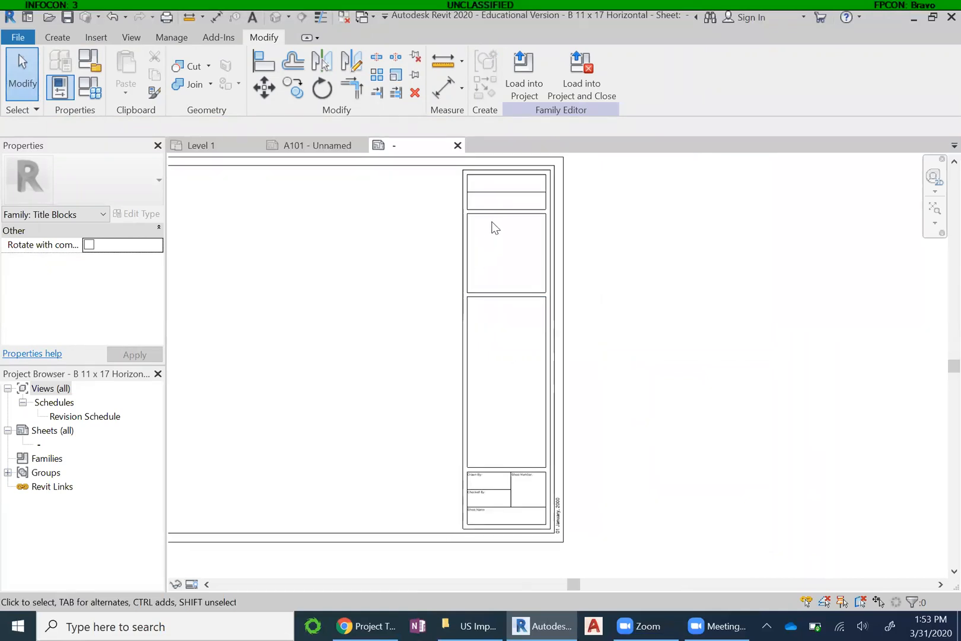
pyautogui.scroll(5, 492, 224)
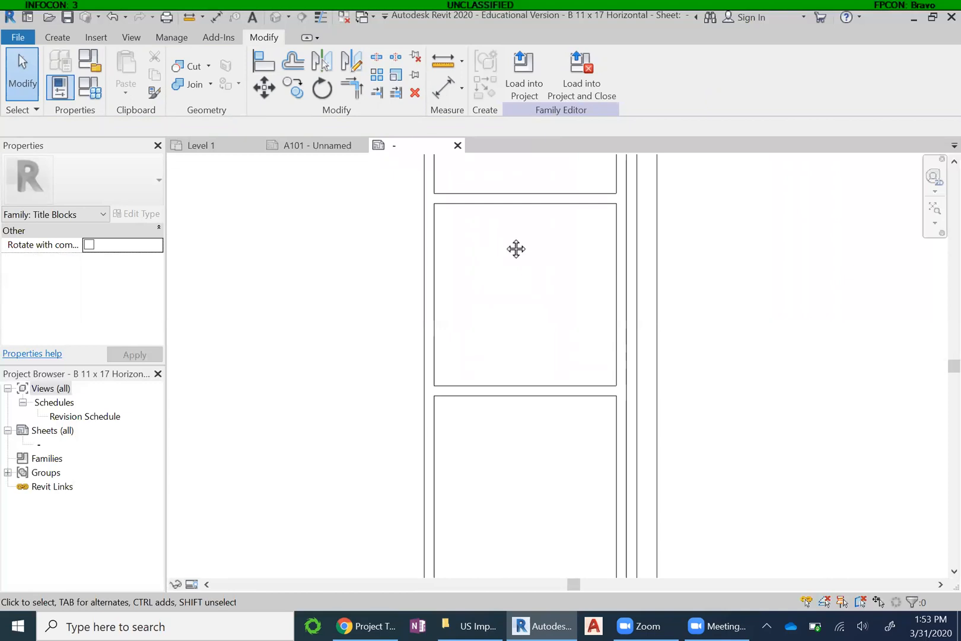
pyautogui.moveTo(515, 248); pyautogui.dragTo(504, 301, button='middle')
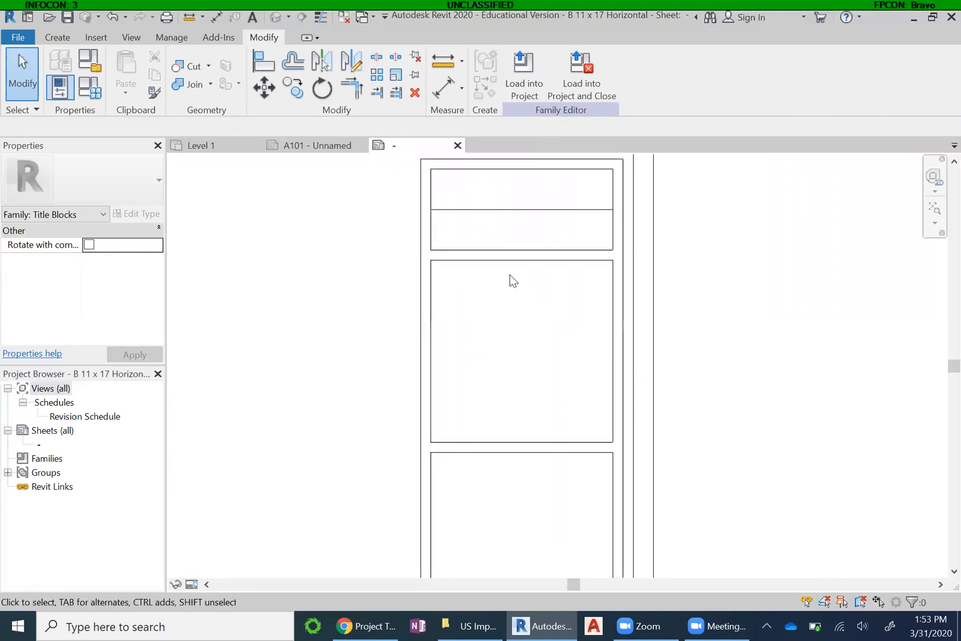
pyautogui.click(472, 623)
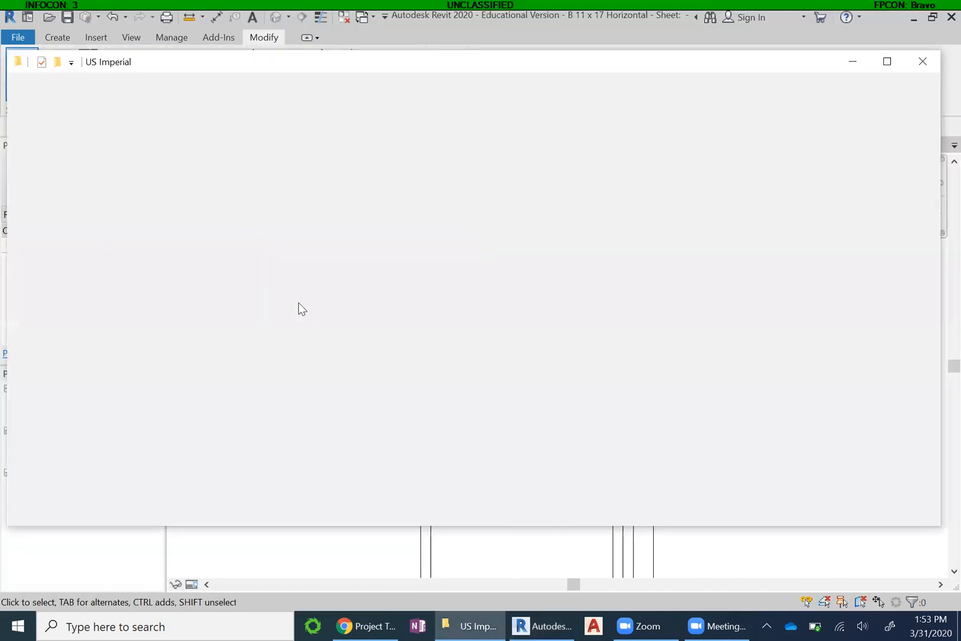
pyautogui.click(66, 157)
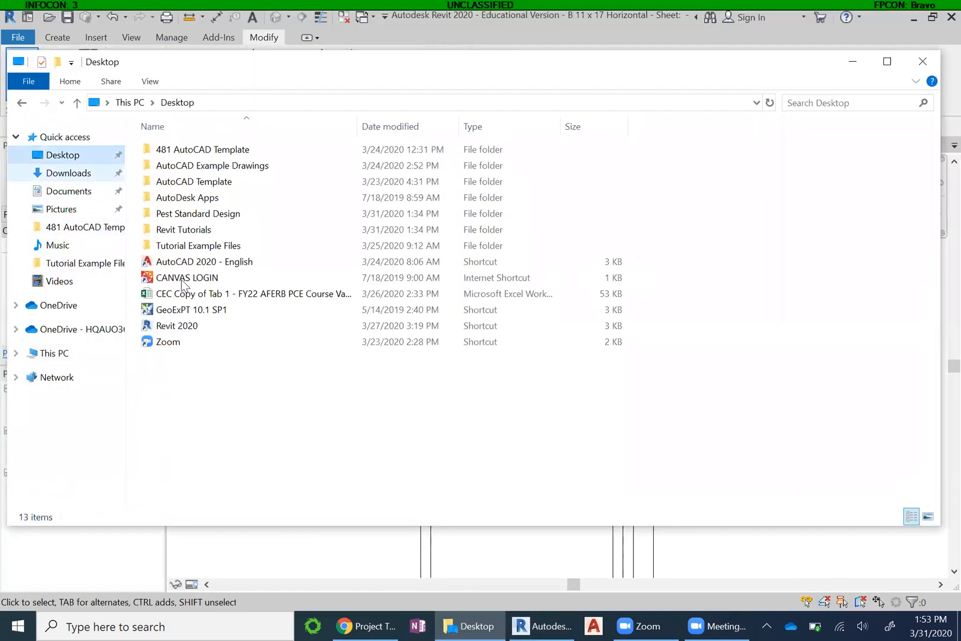
pyautogui.click(206, 234)
pyautogui.doubleClick(205, 235)
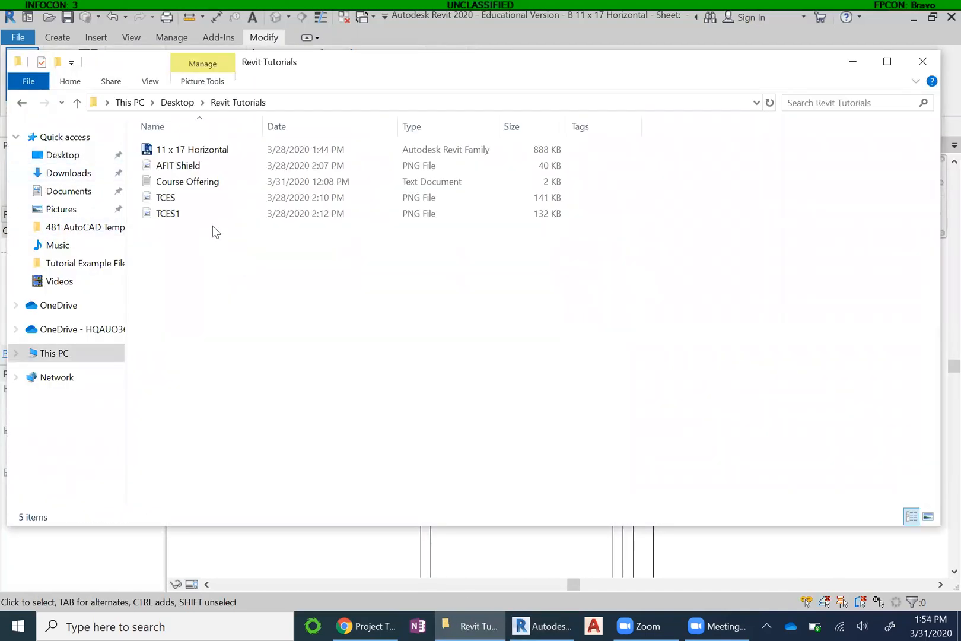
pyautogui.click(189, 169)
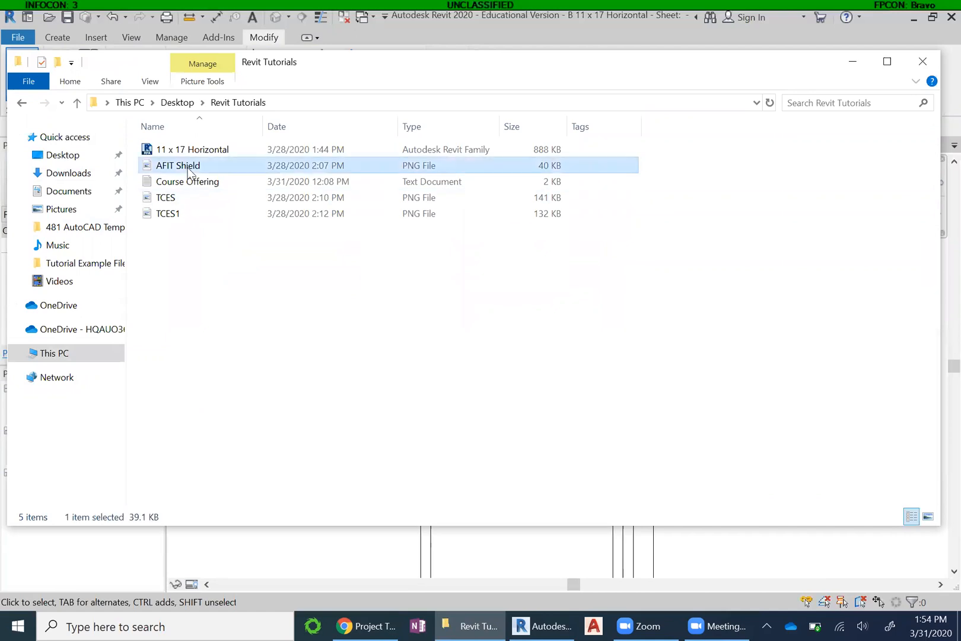
pyautogui.click(150, 81)
pyautogui.click(171, 104)
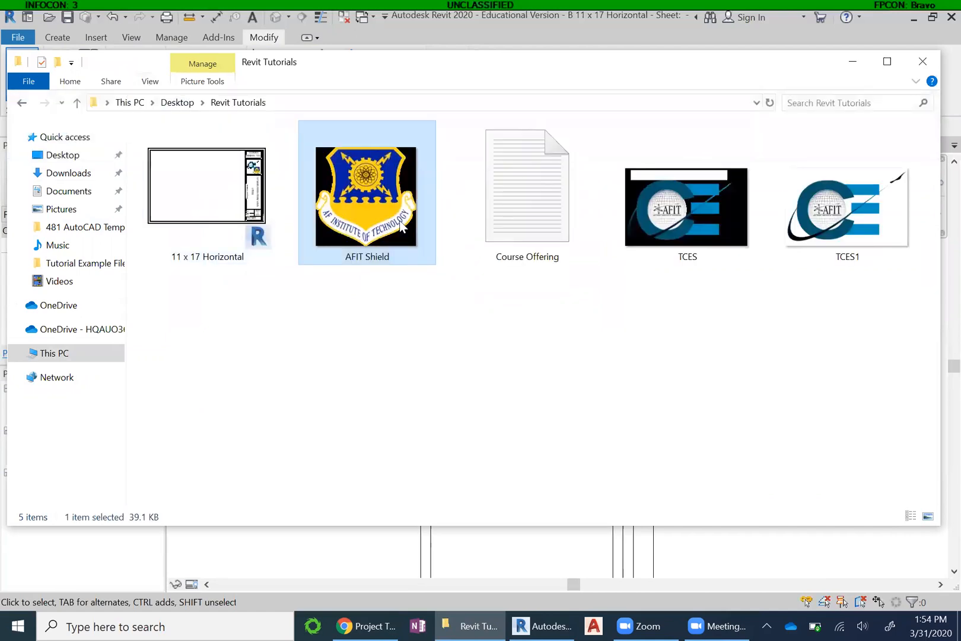
pyautogui.click(691, 212)
pyautogui.click(651, 355)
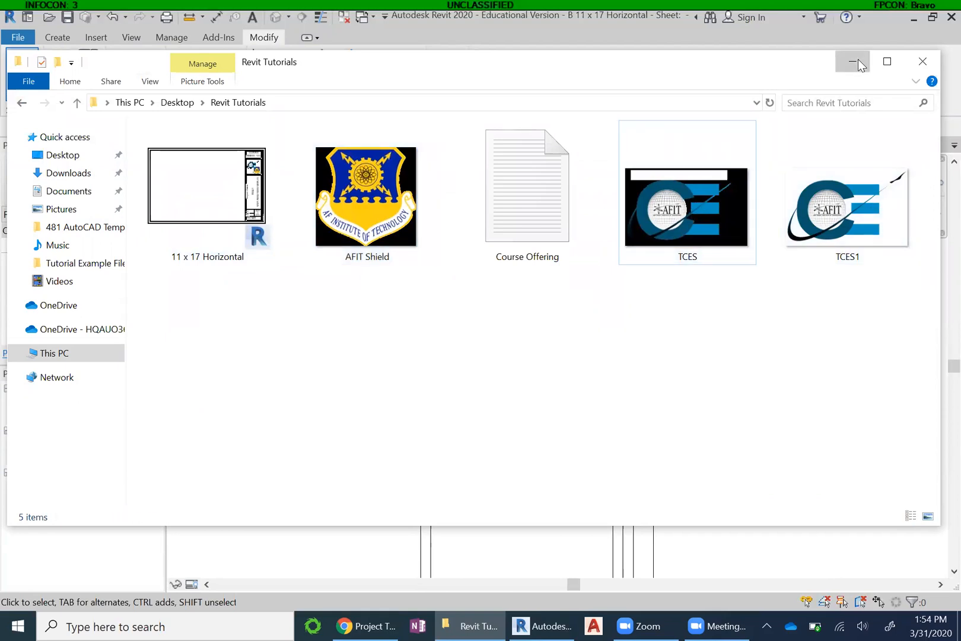
# Import the image AFIT Shield.png from the desktop's Revit Tutorials folder and place it over the square logo box
pyautogui.click(96, 37)
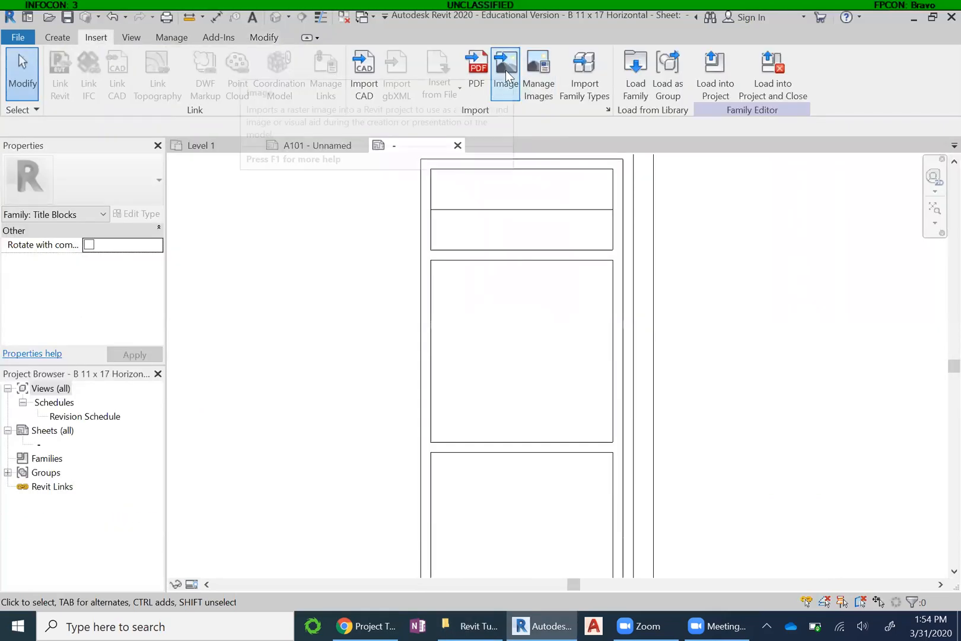
pyautogui.click(505, 70)
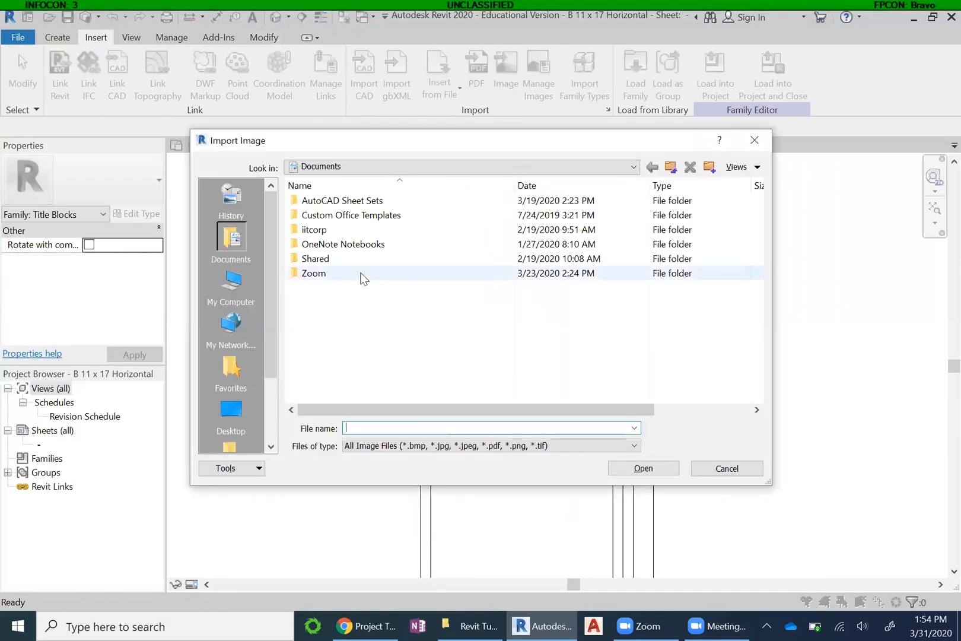
pyautogui.click(230, 409)
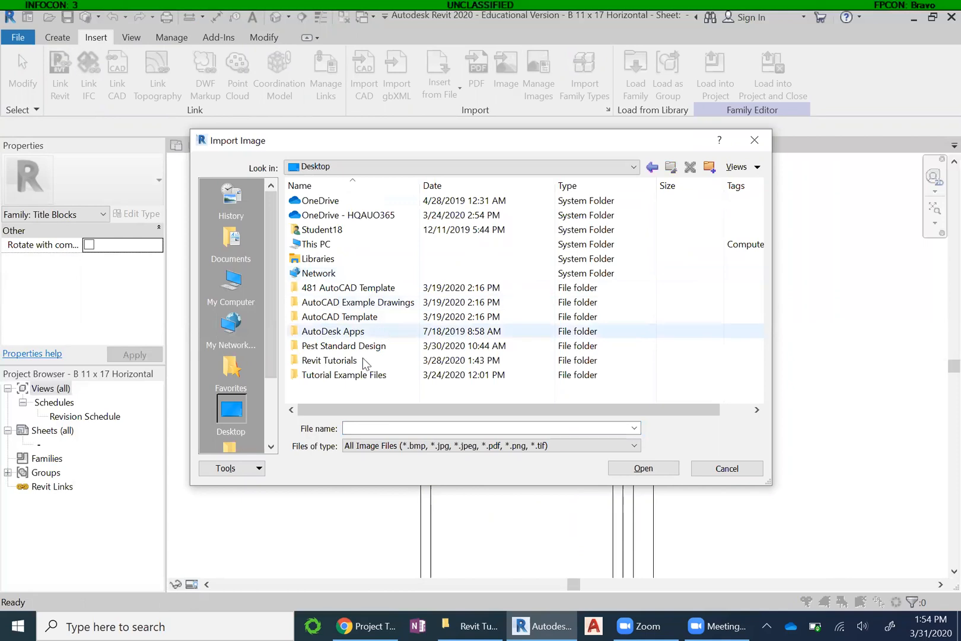
pyautogui.doubleClick(366, 360)
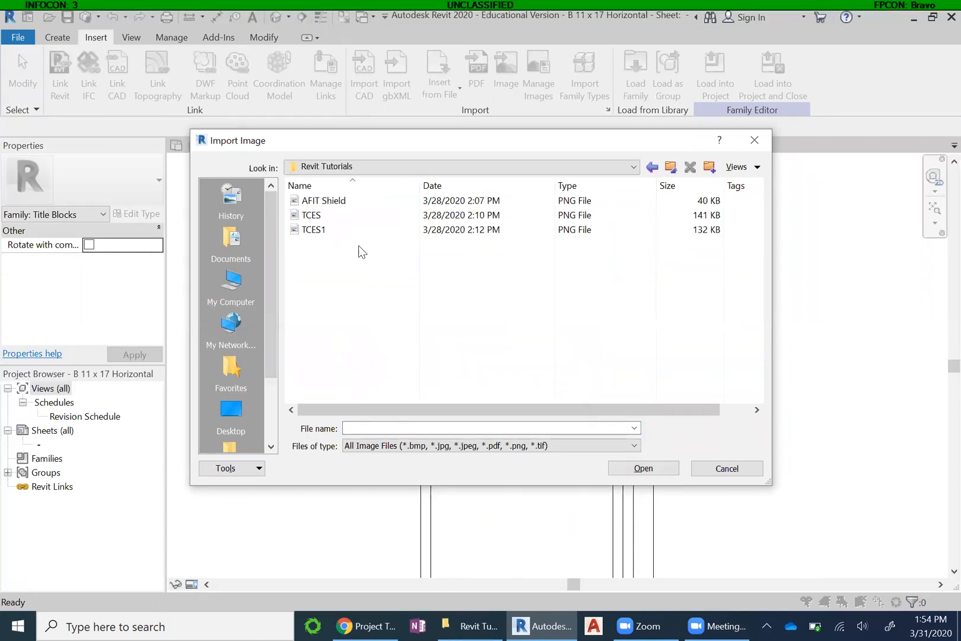
pyautogui.click(348, 202)
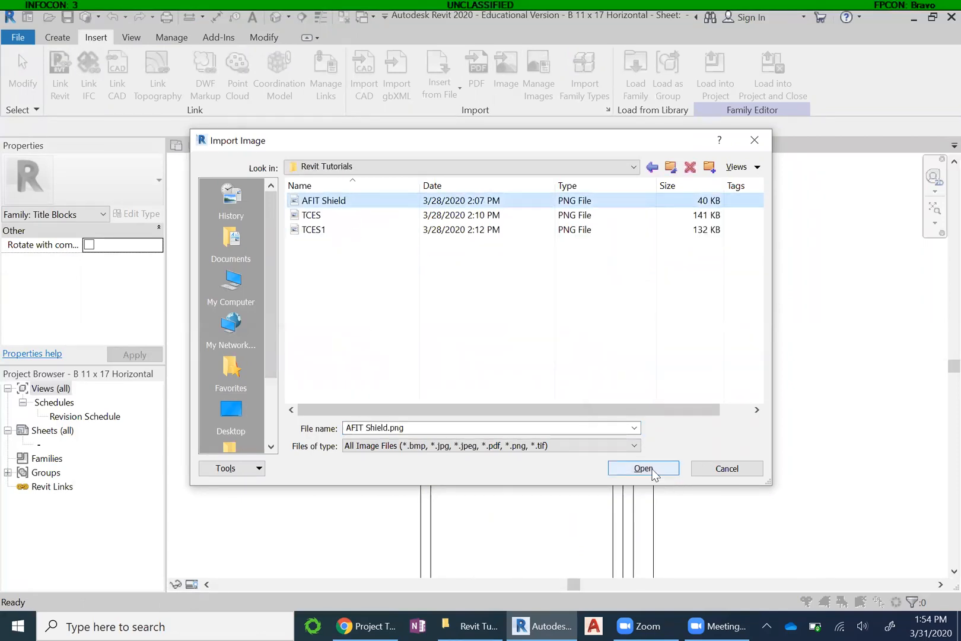
pyautogui.click(653, 469)
pyautogui.click(574, 401)
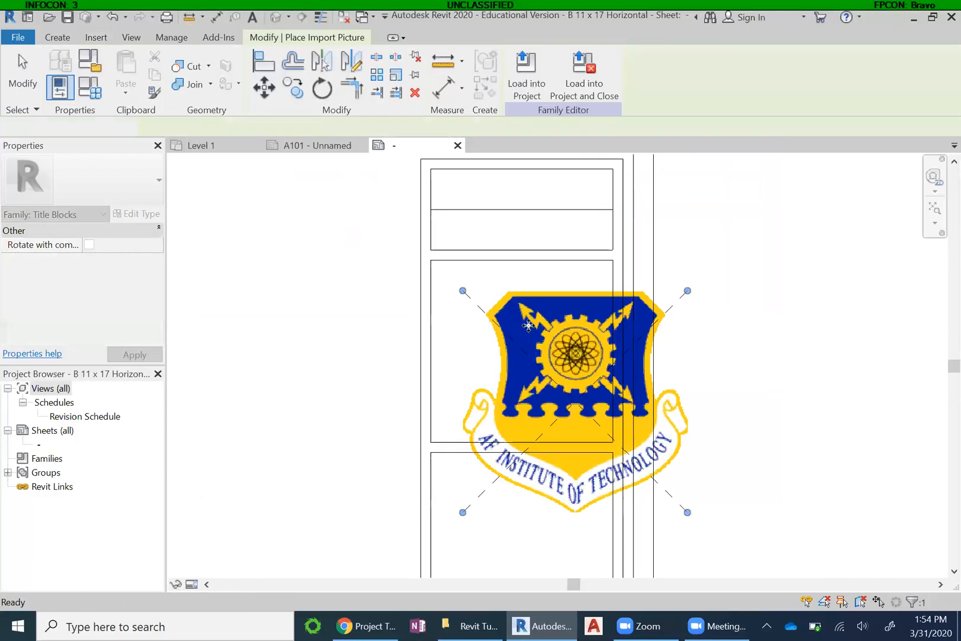
# Shrink the shield image proportionally and fit it into the lower-right corner of the logo box
pyautogui.moveTo(463, 291); pyautogui.dragTo(562, 389)
pyautogui.moveTo(625, 446); pyautogui.dragTo(549, 380)
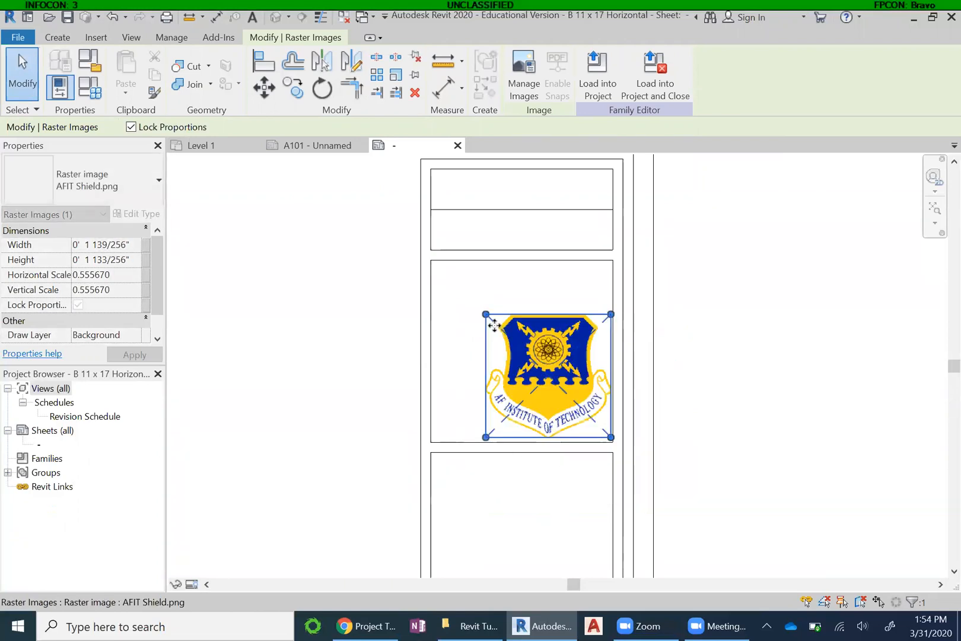
pyautogui.moveTo(494, 324); pyautogui.dragTo(515, 343)
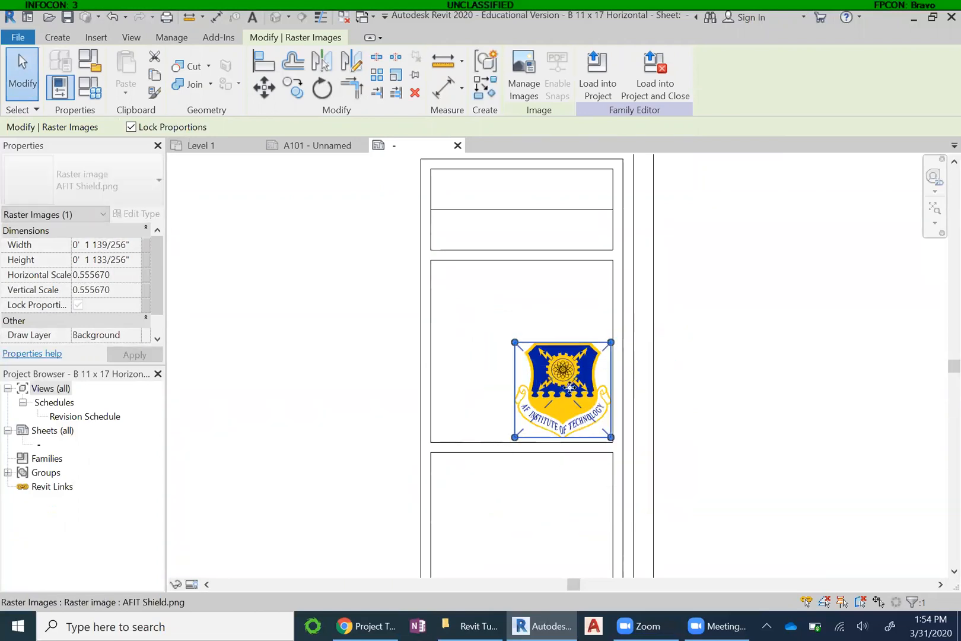
pyautogui.click(691, 418)
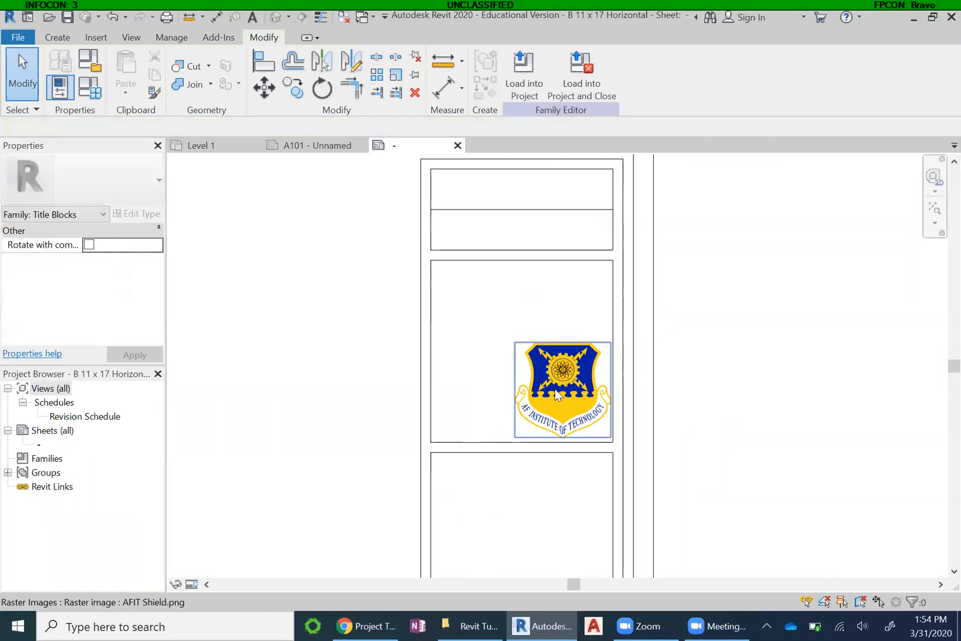
# Import the image TCES1.png from the Revit Tutorials folder and place it over the title block strip
pyautogui.click(95, 37)
pyautogui.click(506, 72)
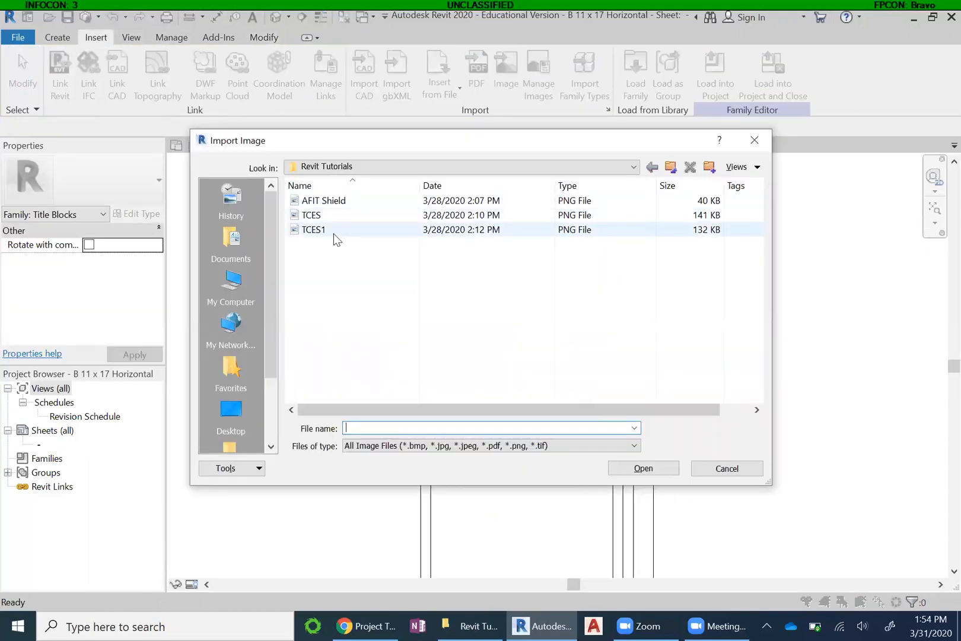
pyautogui.doubleClick(333, 234)
pyautogui.click(467, 328)
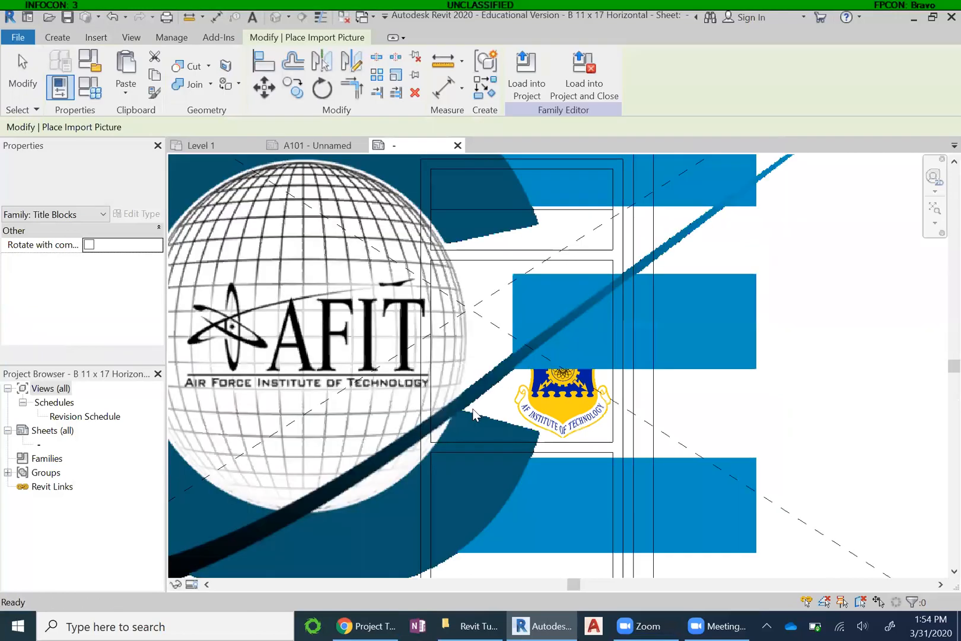
# Shrink the TCES1 logo proportionally to about 1 3/4 inches wide and move it into the upper-left corner of the logo box
pyautogui.scroll(-5, 472, 410)
pyautogui.moveTo(301, 272); pyautogui.dragTo(477, 373)
pyautogui.scroll(3, 477, 373)
pyautogui.scroll(3, 474, 371)
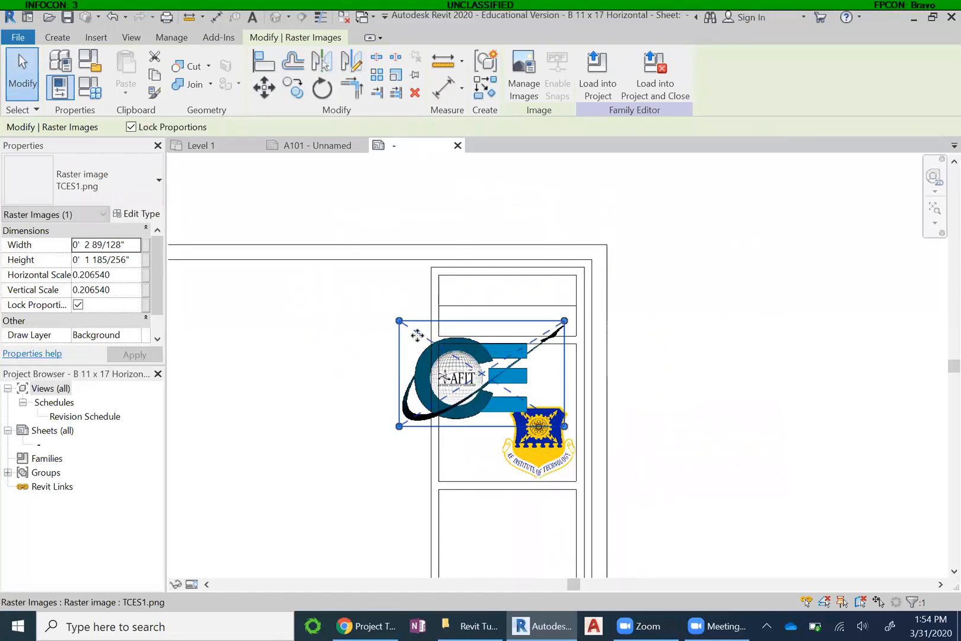
pyautogui.moveTo(324, 269); pyautogui.dragTo(439, 342)
pyautogui.moveTo(547, 419); pyautogui.dragTo(522, 396)
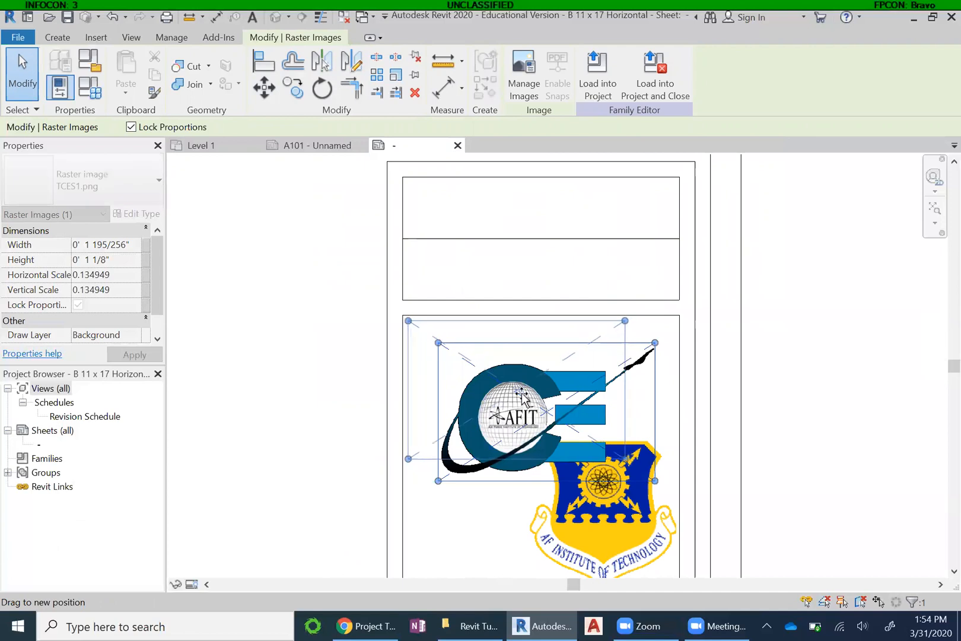
pyautogui.click(821, 382)
pyautogui.click(617, 465)
pyautogui.moveTo(625, 458); pyautogui.dragTo(618, 454)
pyautogui.click(815, 414)
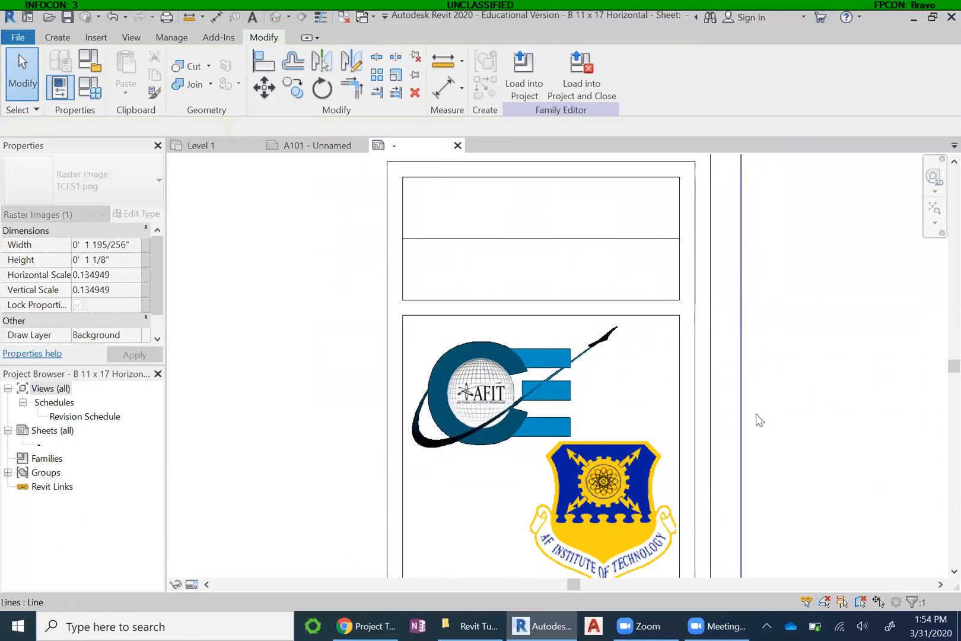
# Start saving the title block as a new family file and choose the Desktop as the save location
pyautogui.scroll(-3, 663, 222)
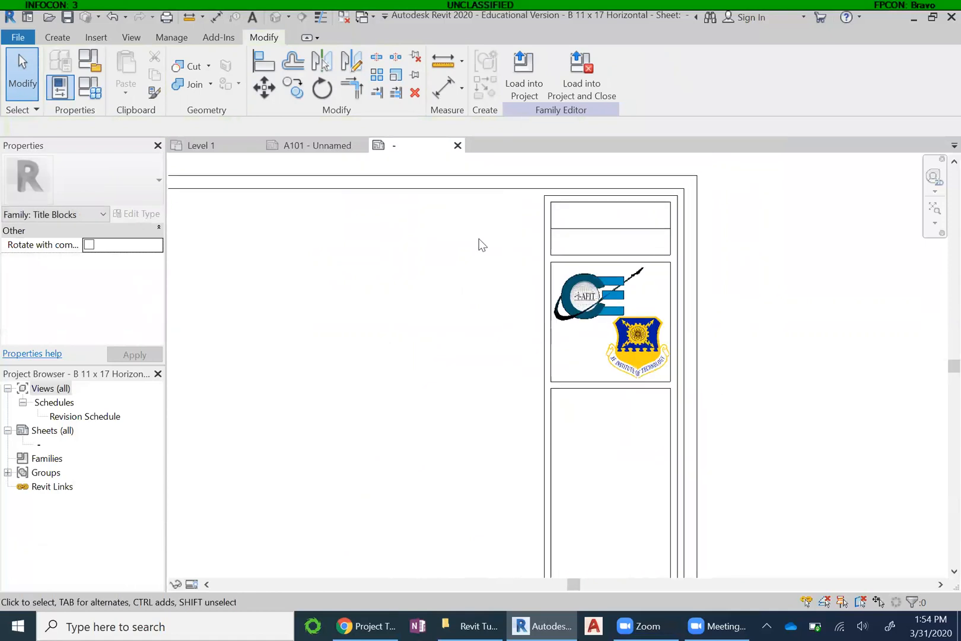
pyautogui.scroll(-3, 491, 248)
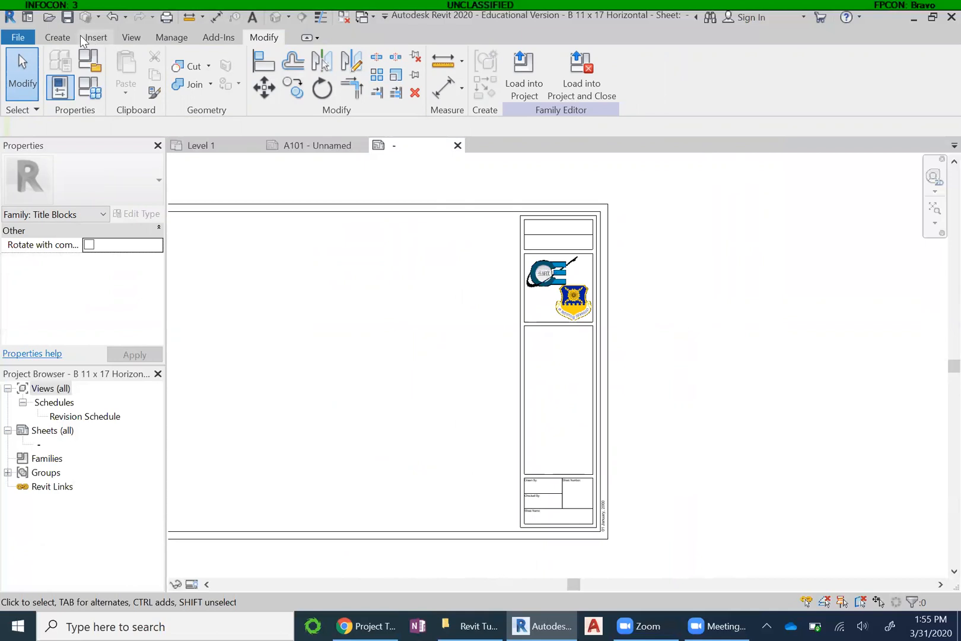
pyautogui.click(54, 37)
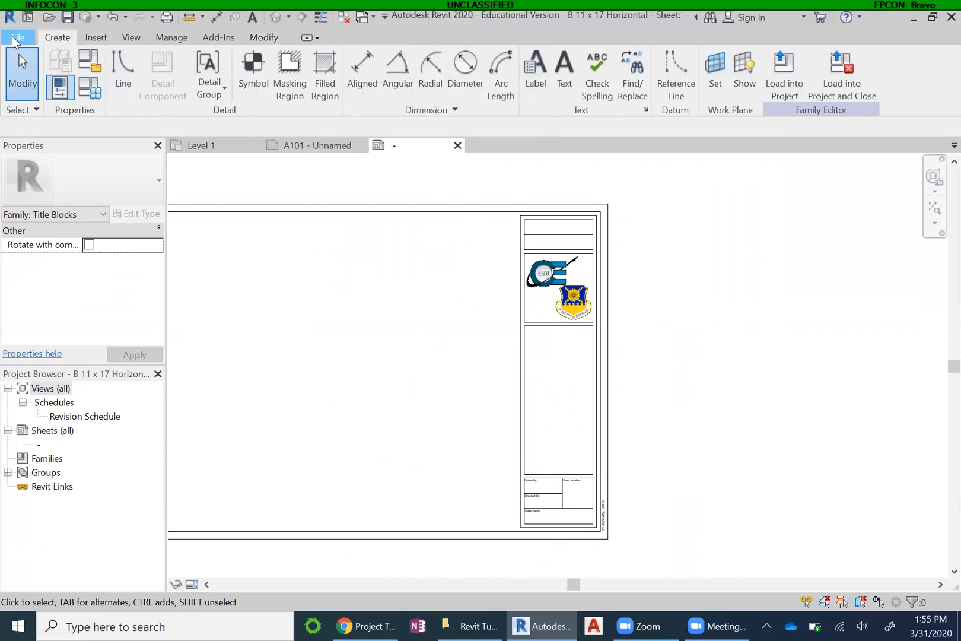
pyautogui.click(17, 38)
pyautogui.moveTo(62, 239)
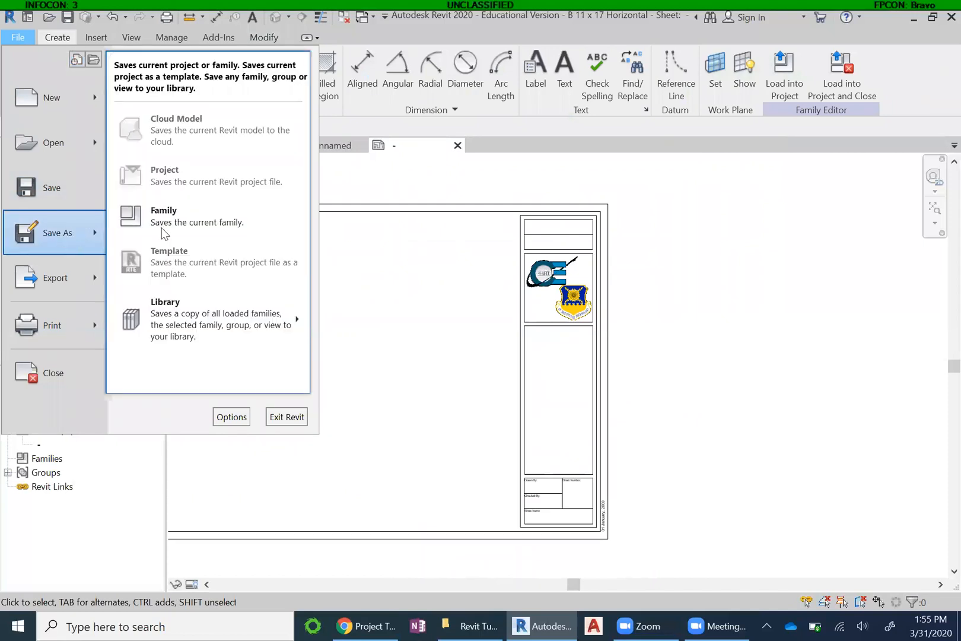
pyautogui.click(214, 218)
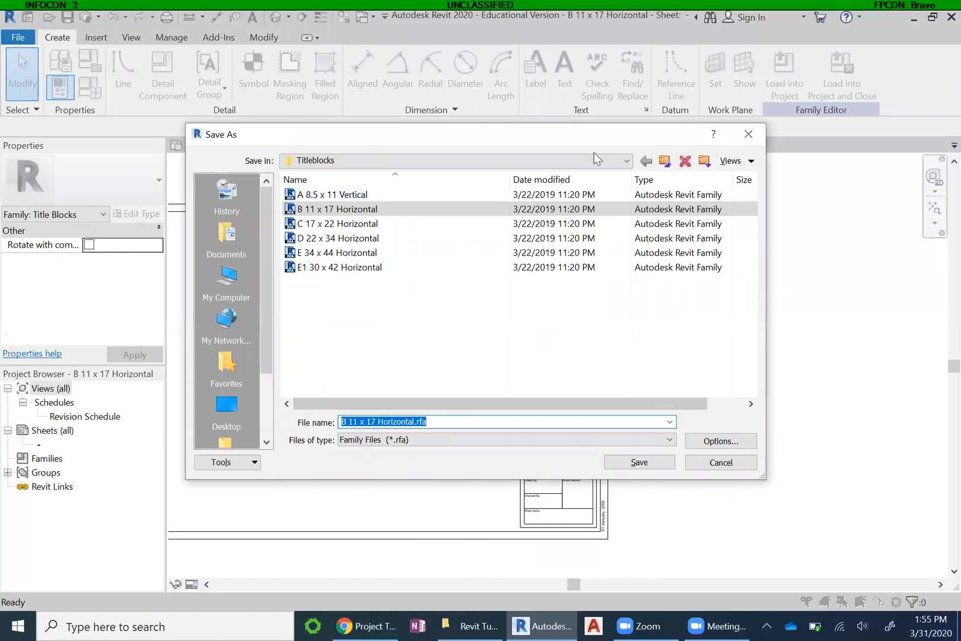
pyautogui.click(450, 160)
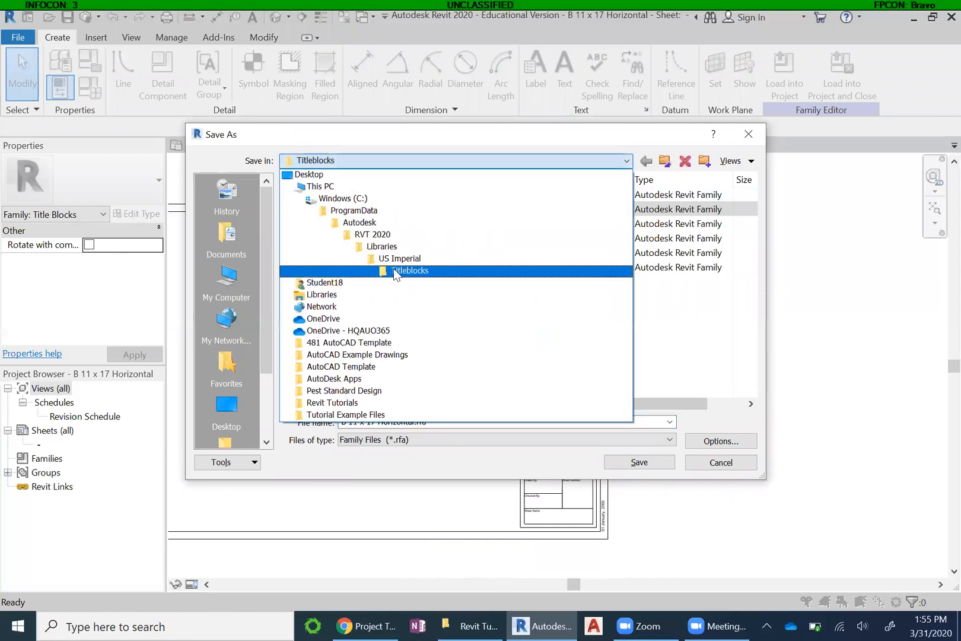
pyautogui.click(416, 270)
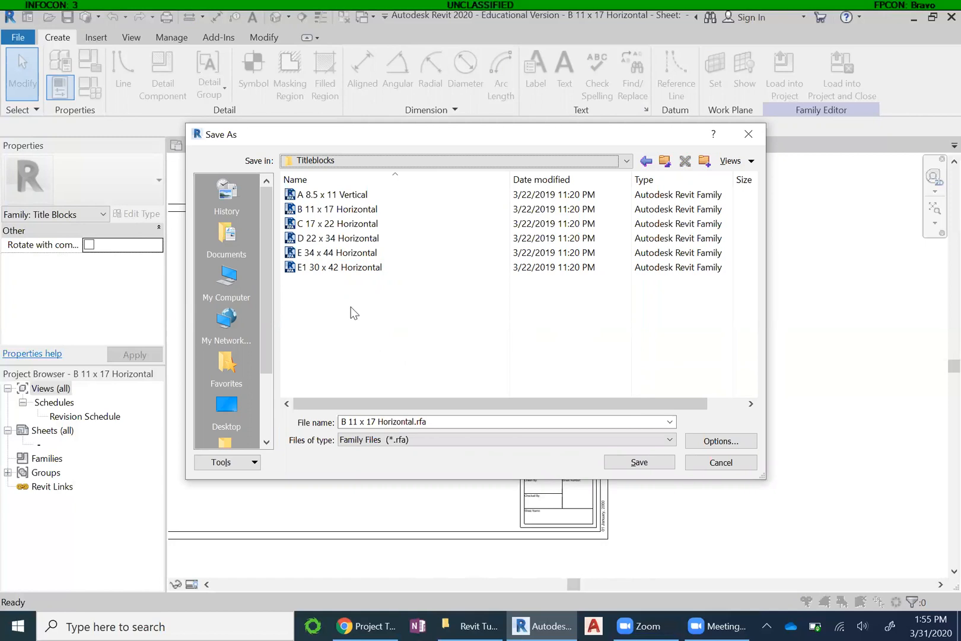
pyautogui.click(227, 406)
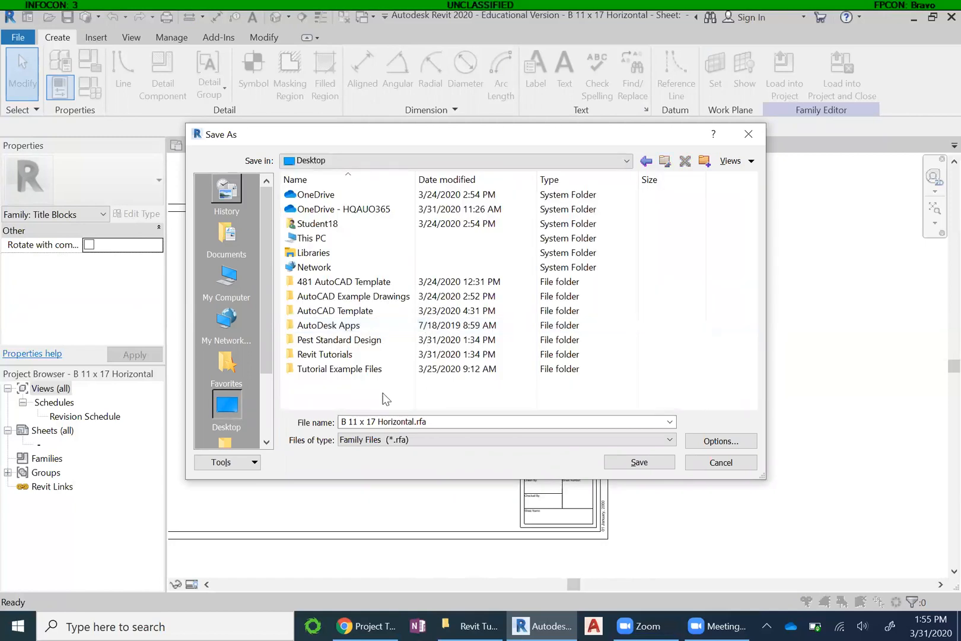
# Name the family file 11 x 17 Horizontal Template and save it
pyautogui.moveTo(349, 422); pyautogui.dragTo(419, 421)
pyautogui.click(354, 421)
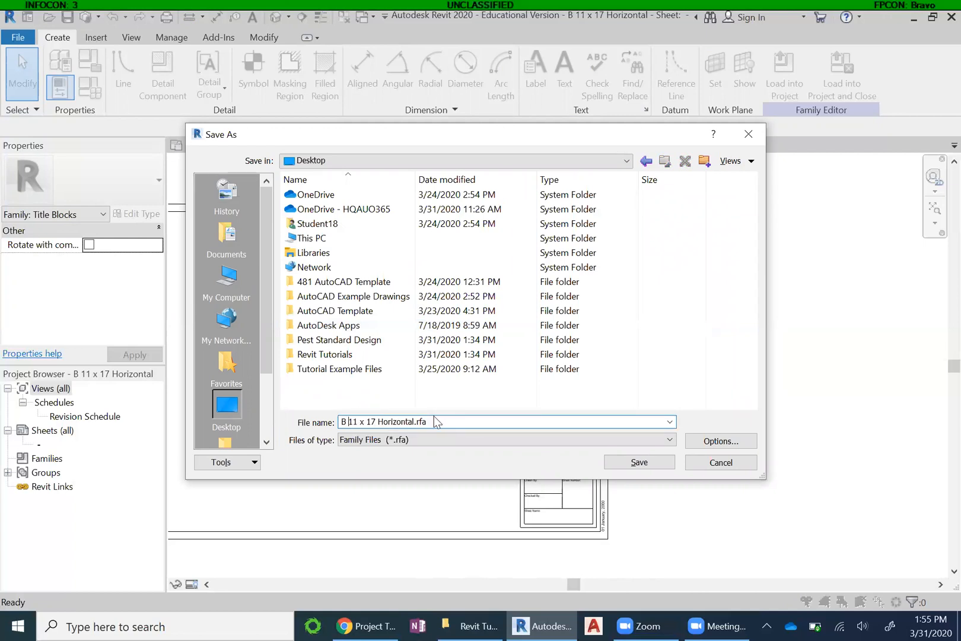
pyautogui.press('BackSpace')
pyautogui.press('BackSpace')
pyautogui.write('Template')
pyautogui.click(633, 464)
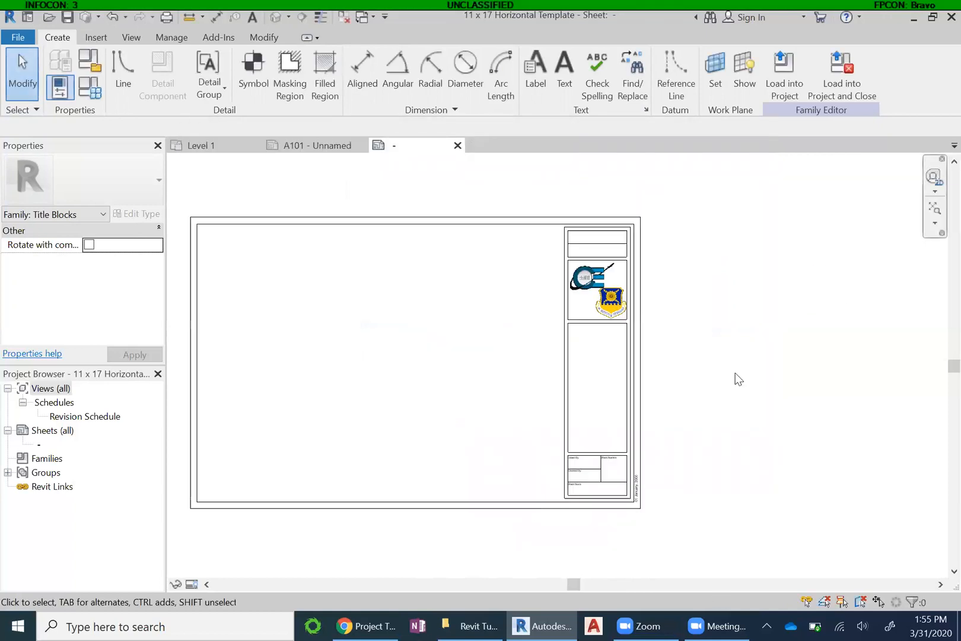
# Switch from the title block family to the project's sheet A101 - Unnamed
pyautogui.moveTo(349, 361); pyautogui.dragTo(429, 390, button='middle')
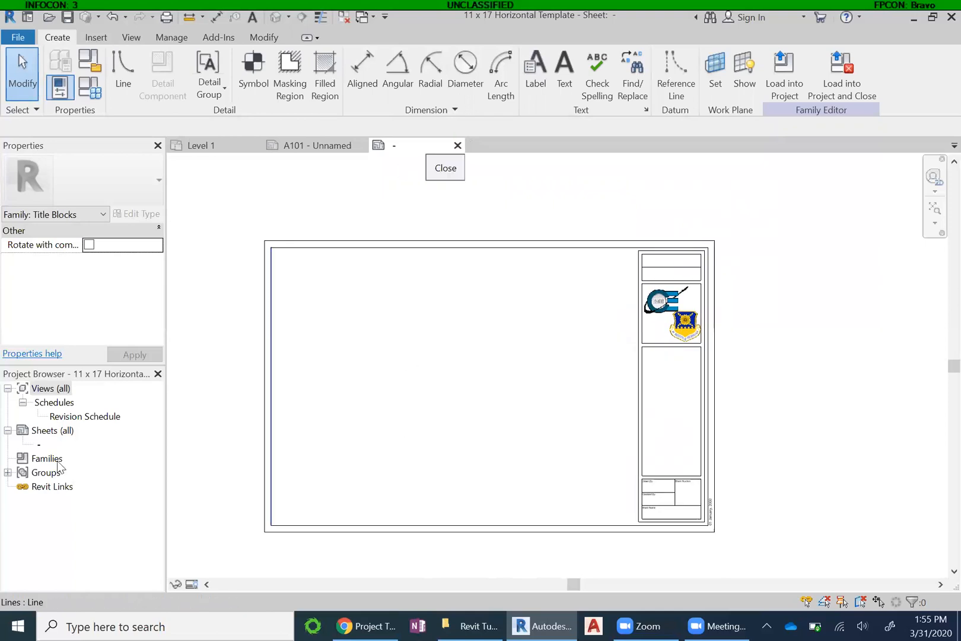
pyautogui.click(199, 146)
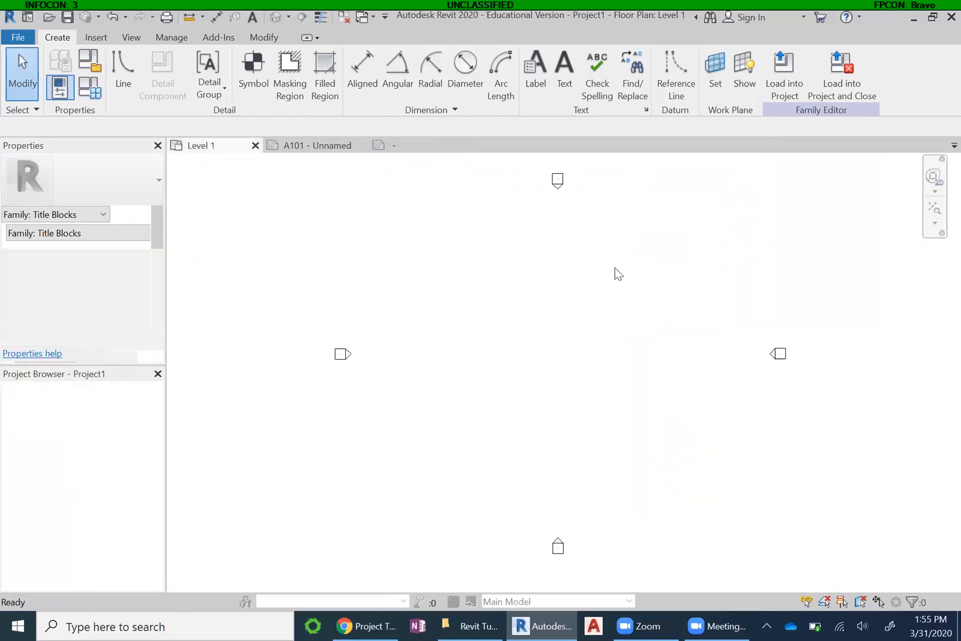
pyautogui.click(323, 149)
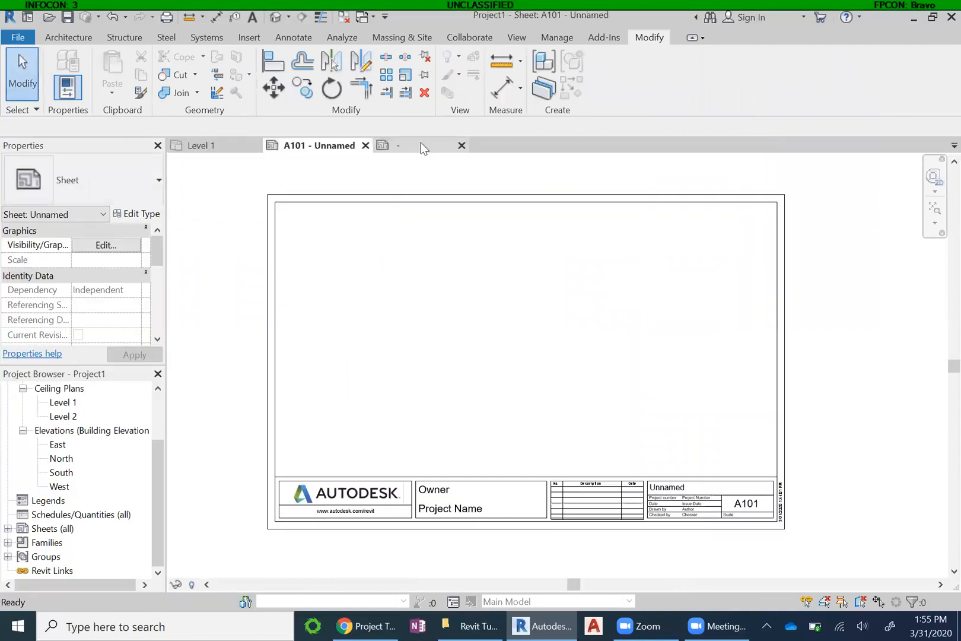
pyautogui.click(421, 145)
pyautogui.click(309, 145)
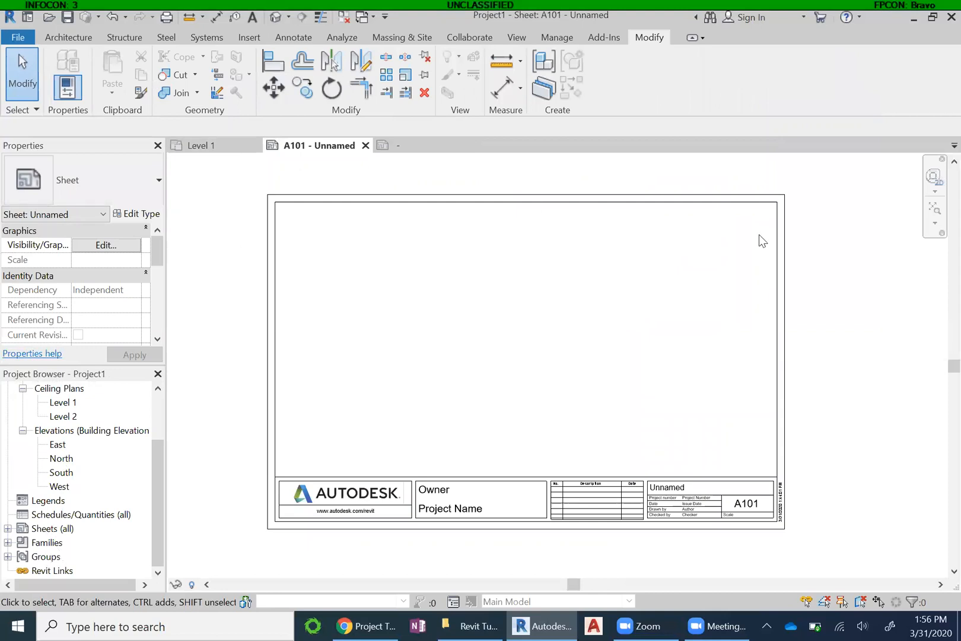
# Create a new project sheet using the title block family 11 x 17 Horizontal Template, loaded from the Desktop
pyautogui.click(7, 528)
pyautogui.rightClick(43, 534)
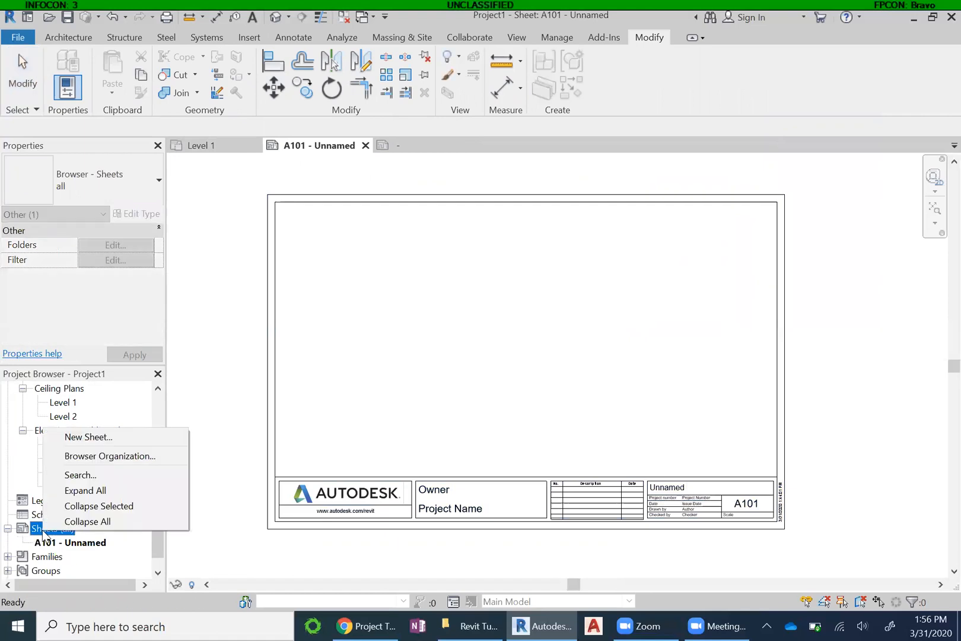
pyautogui.click(108, 436)
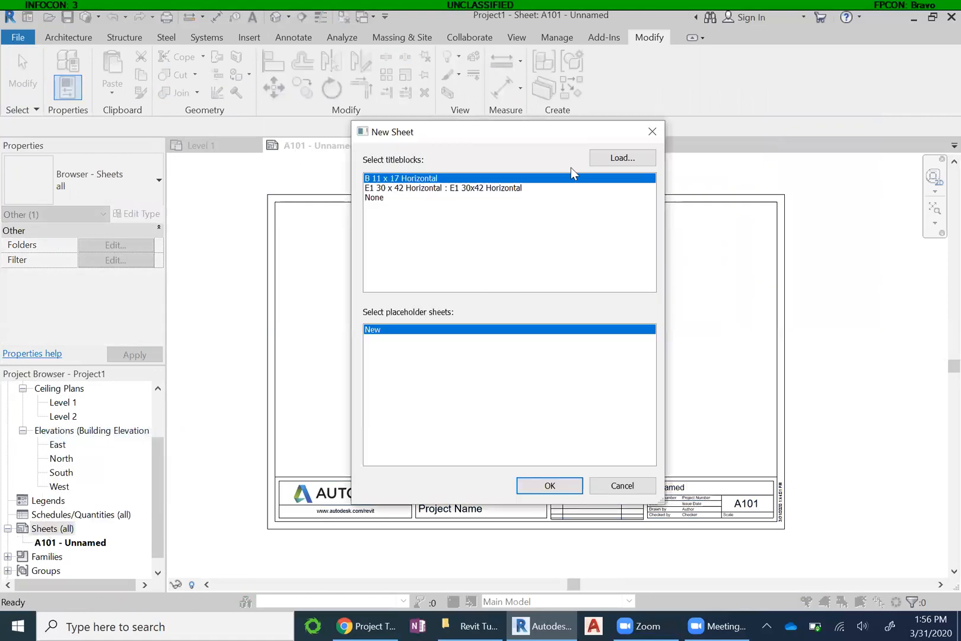
pyautogui.click(630, 159)
pyautogui.click(238, 408)
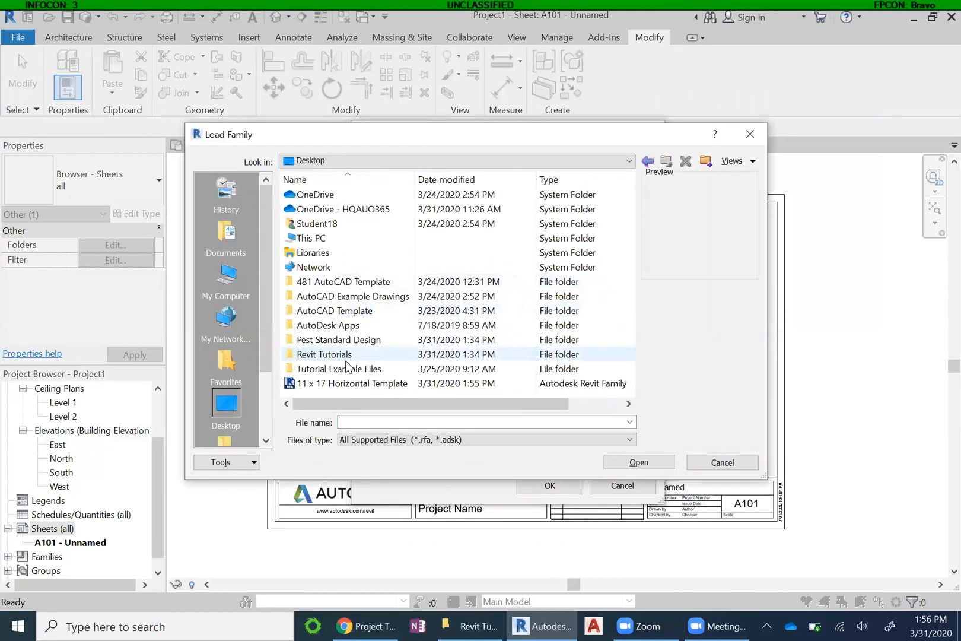
pyautogui.click(323, 383)
pyautogui.click(657, 466)
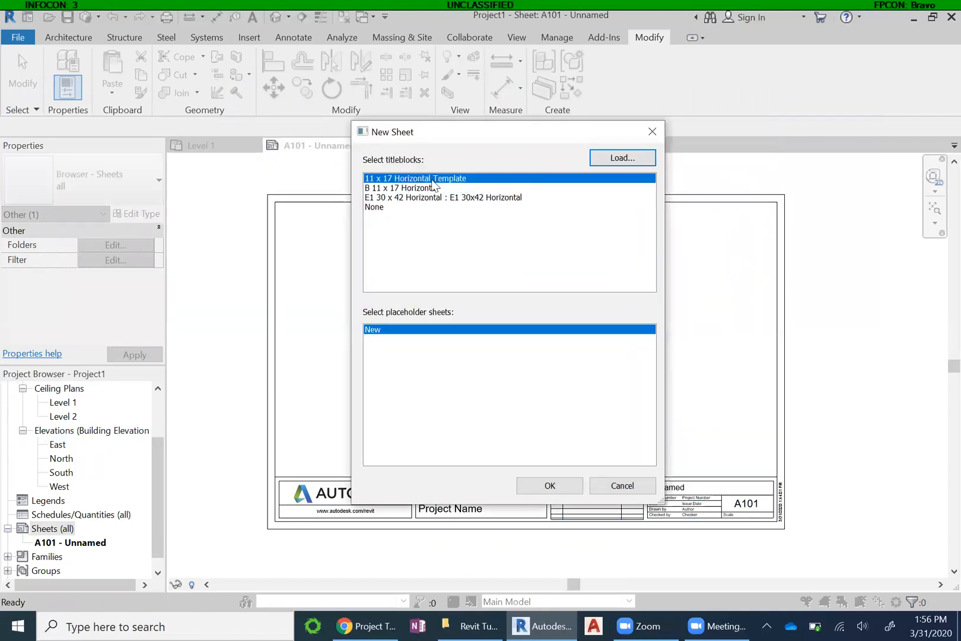
pyautogui.click(549, 485)
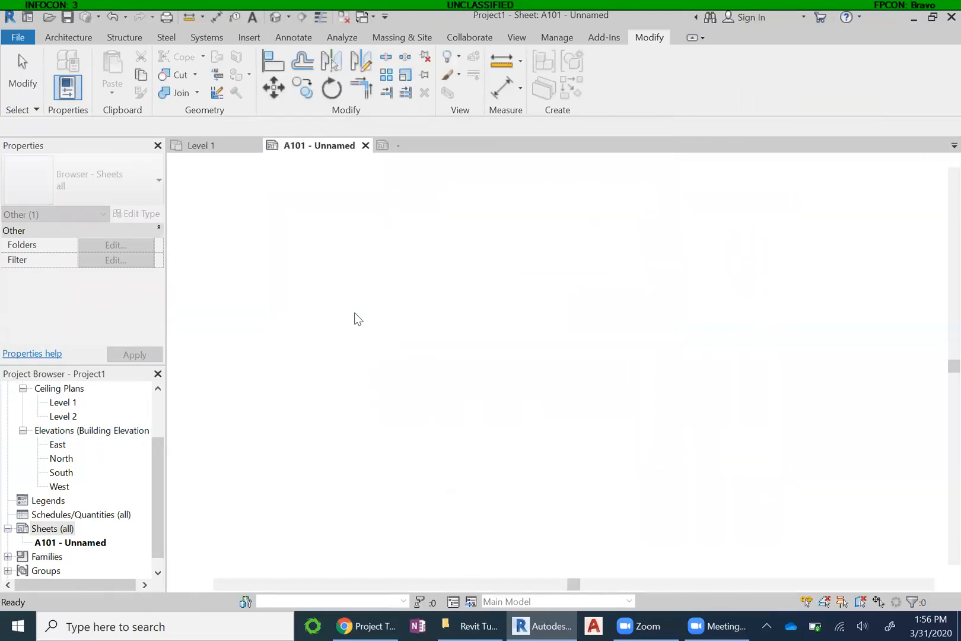
# Inspect the title block on the new sheet A102, including its logos and lower label boxes
pyautogui.click(571, 382)
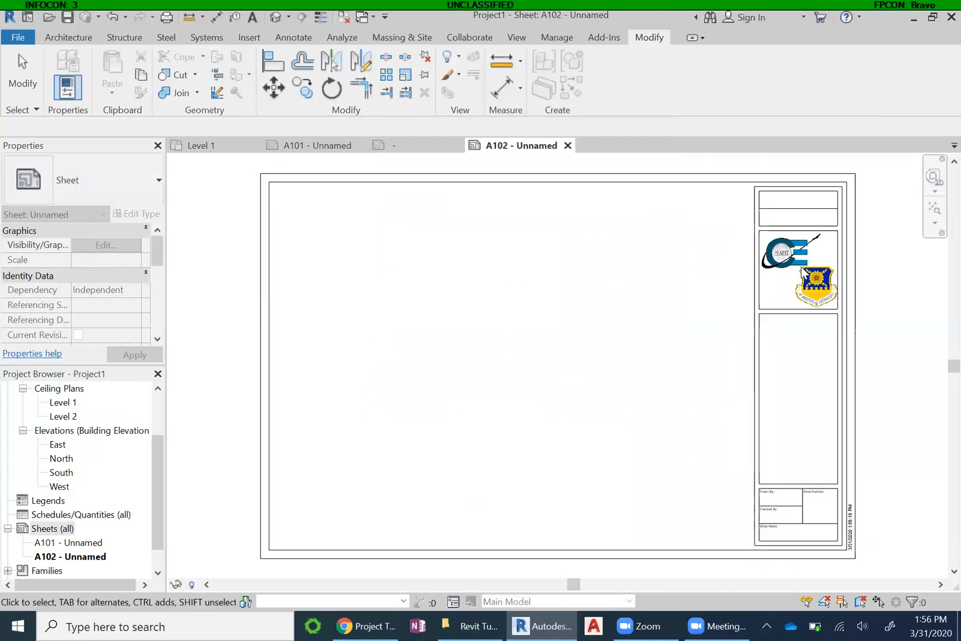
pyautogui.click(805, 455)
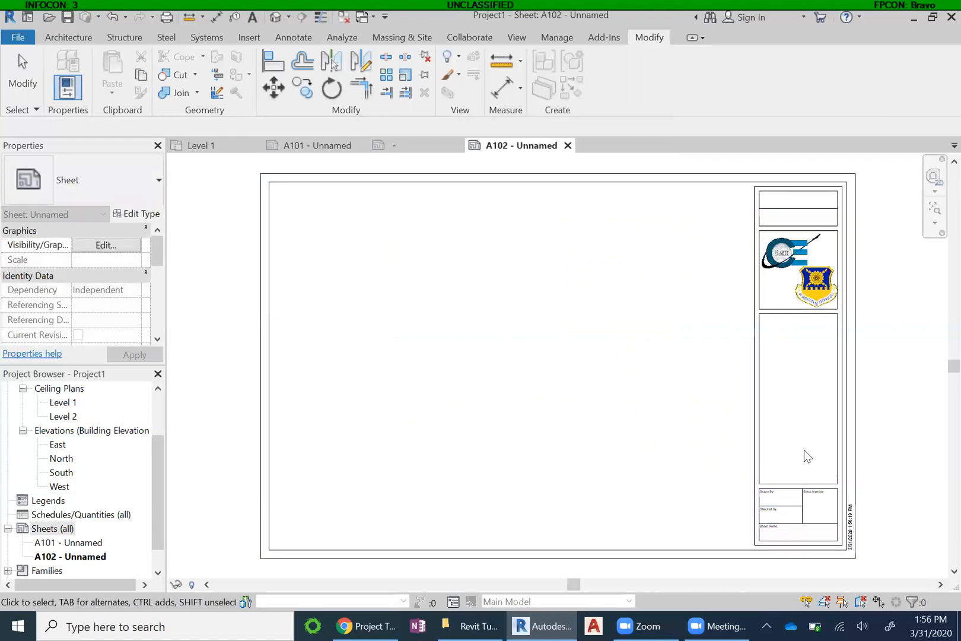
pyautogui.scroll(2, 789, 498)
pyautogui.scroll(-2, 724, 533)
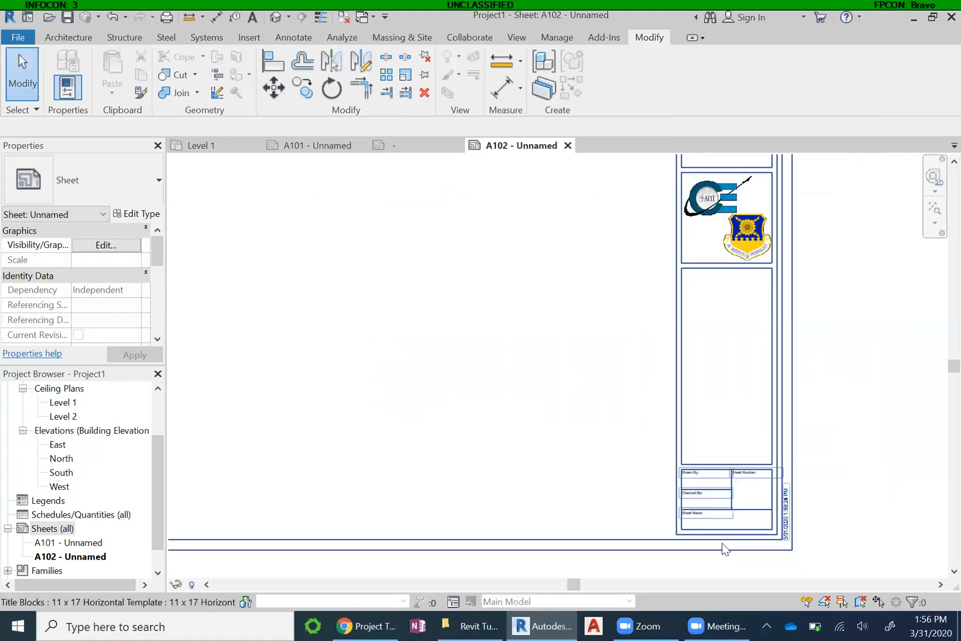
pyautogui.scroll(-1, 726, 516)
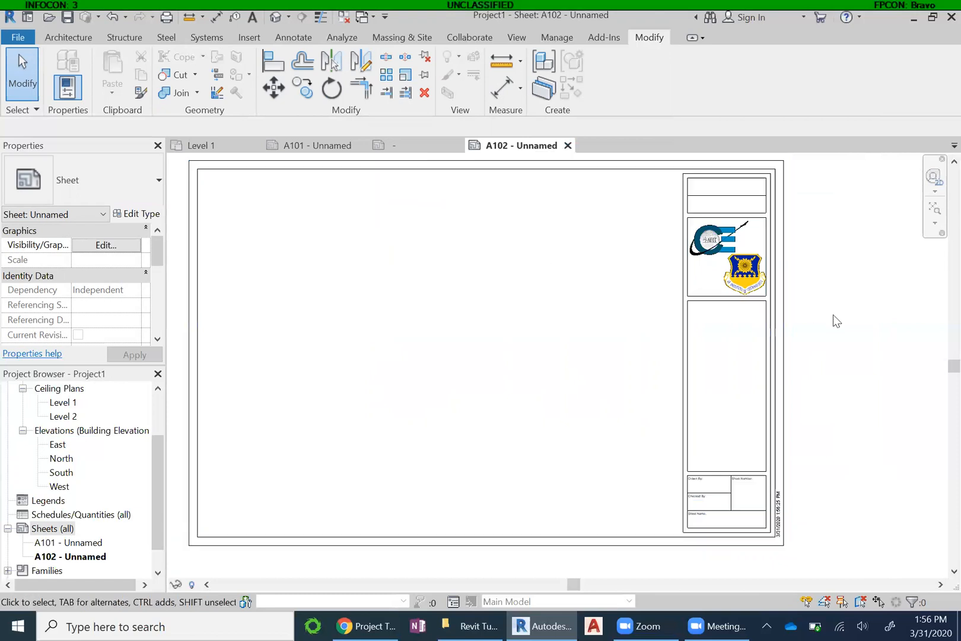
pyautogui.scroll(-1, 874, 356)
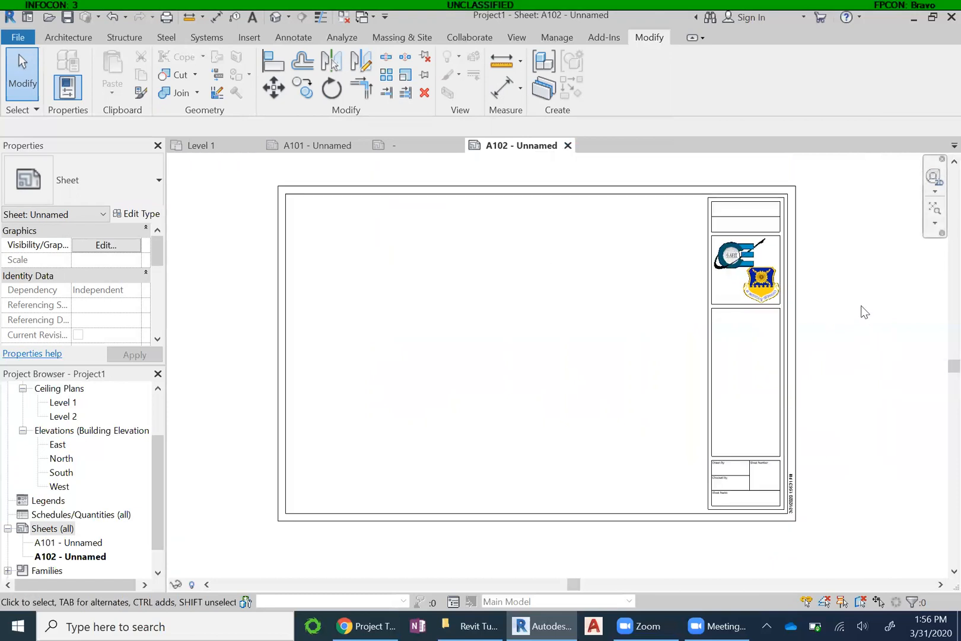